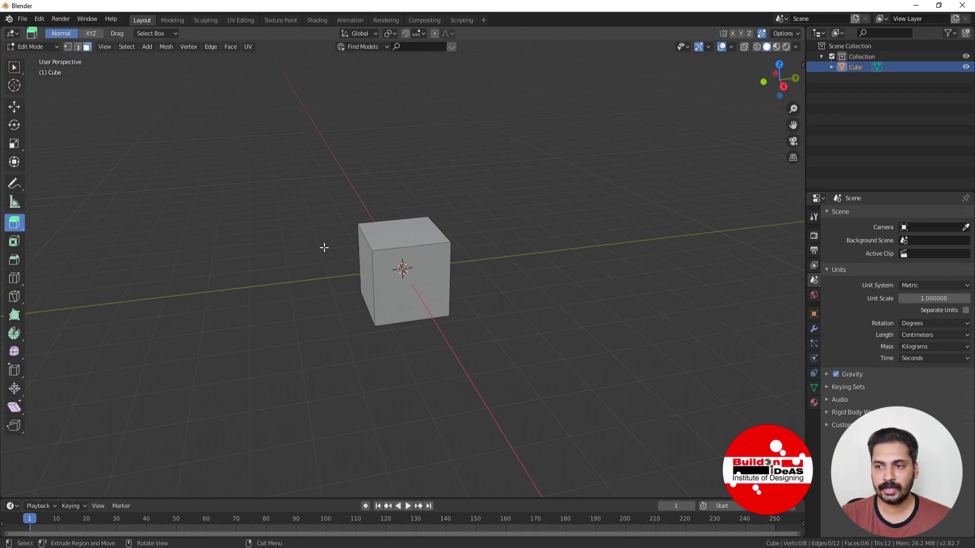
Step: Extrude the cube's top face along its normal by 50 cm
left_click(395, 234)
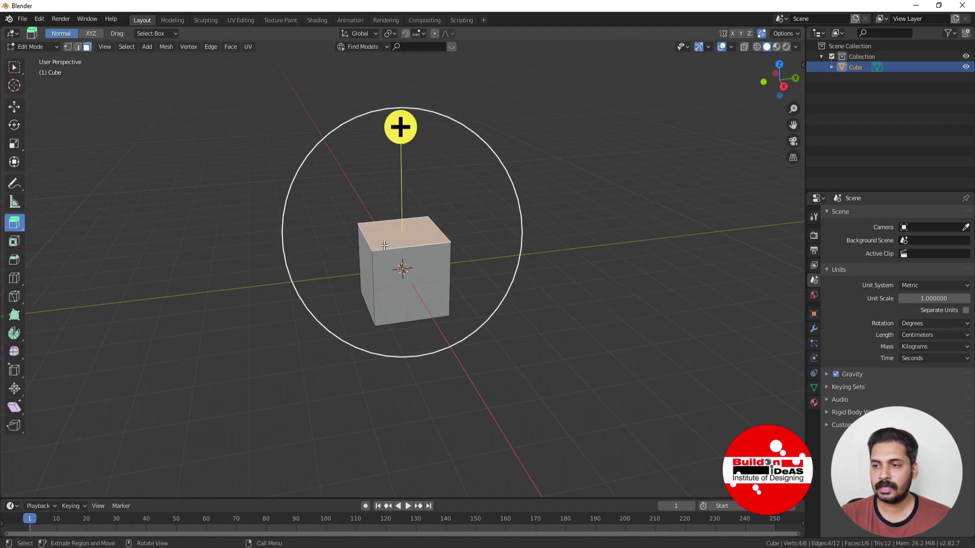
scroll(325, 262, "down", 3)
left_click_drag(393, 158, 401, 89)
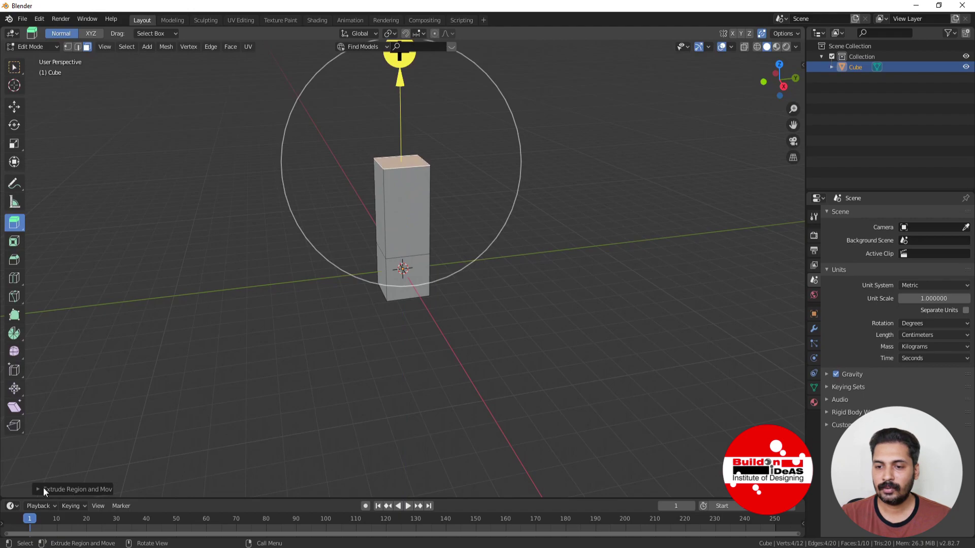
left_click(44, 489)
left_click(109, 462)
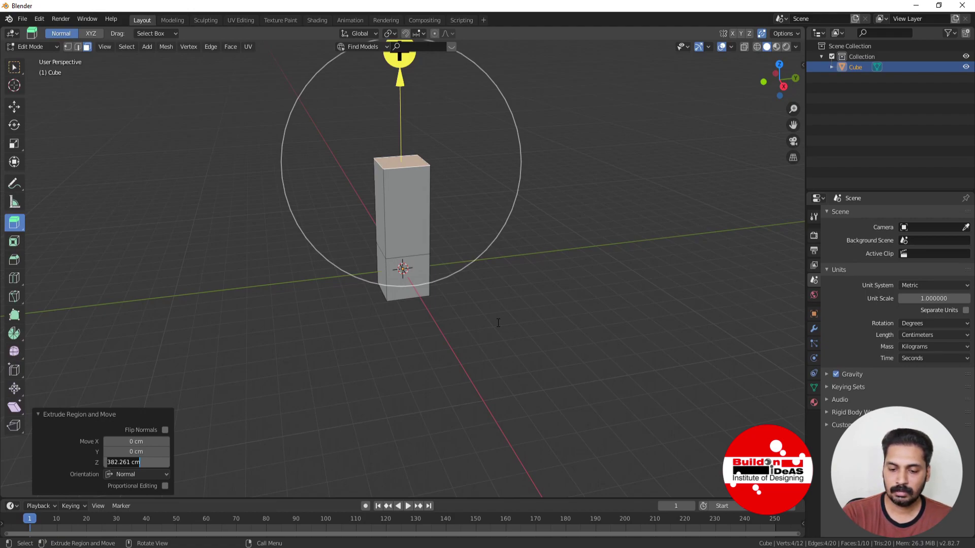
type("5")
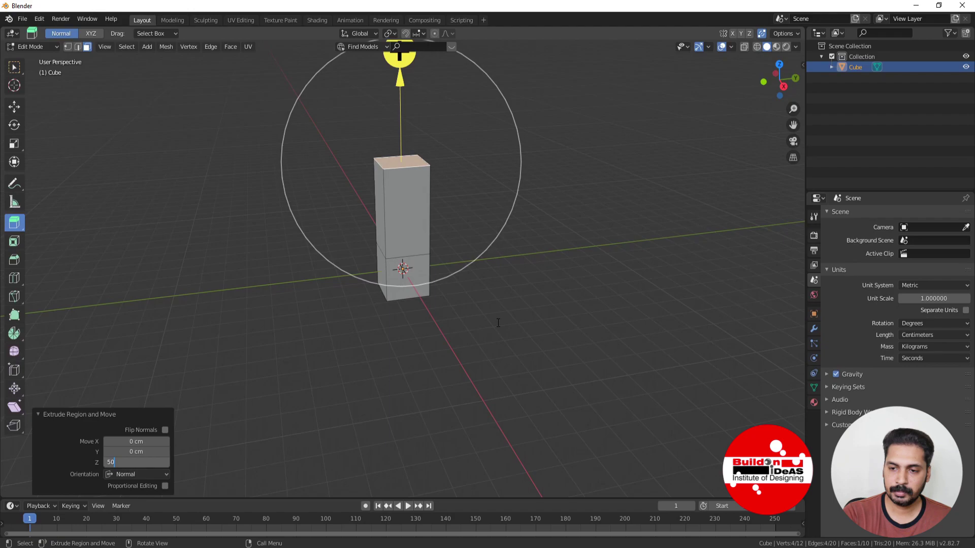
type("0")
key("Return")
scroll(482, 271, "up", 3)
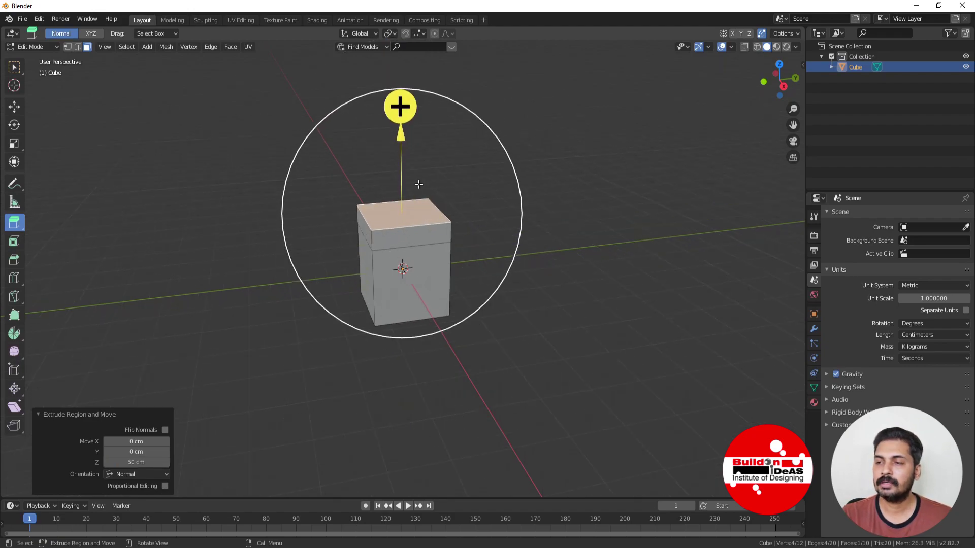
key("Tab")
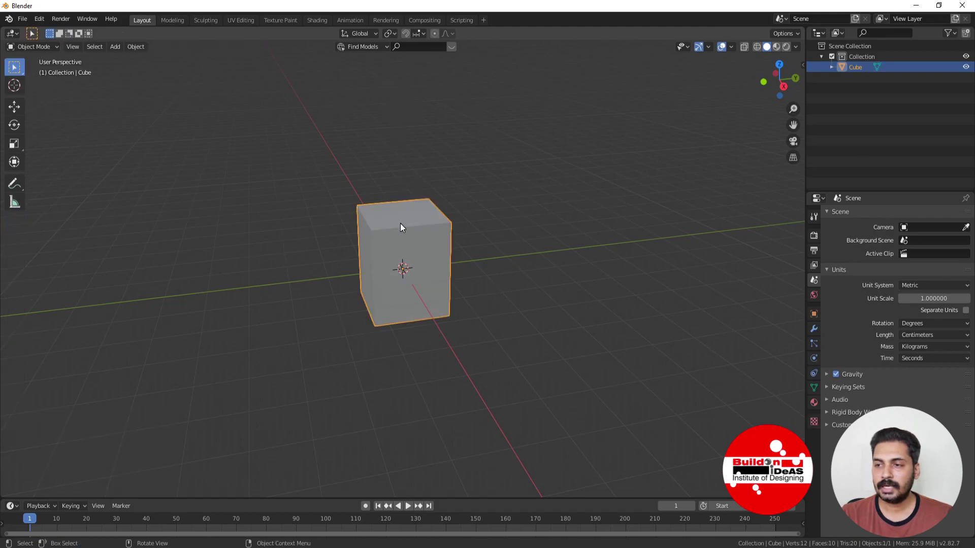
key("Tab")
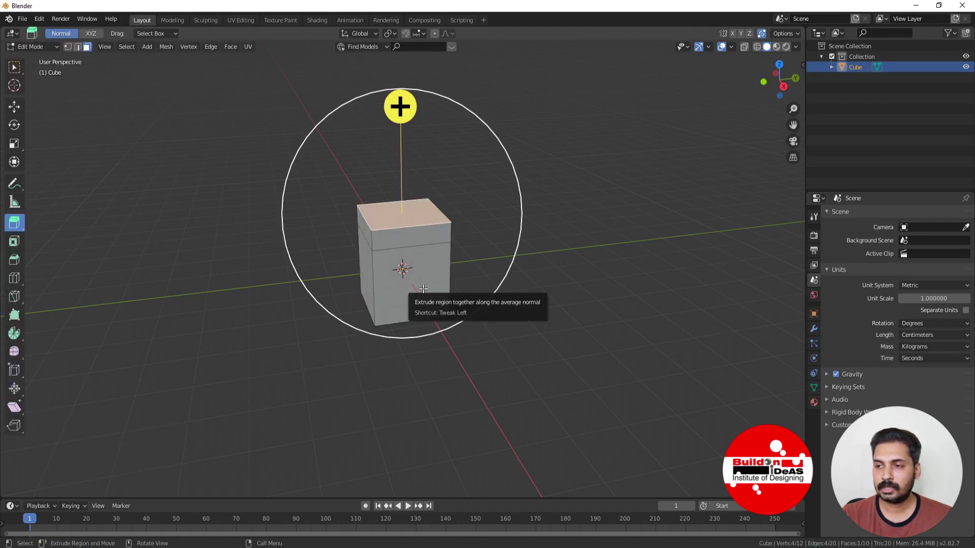
Step: Extrude the cube's large front face facing the positive X direction by 100 cm, using the selection tool to pick it
left_click(12, 68)
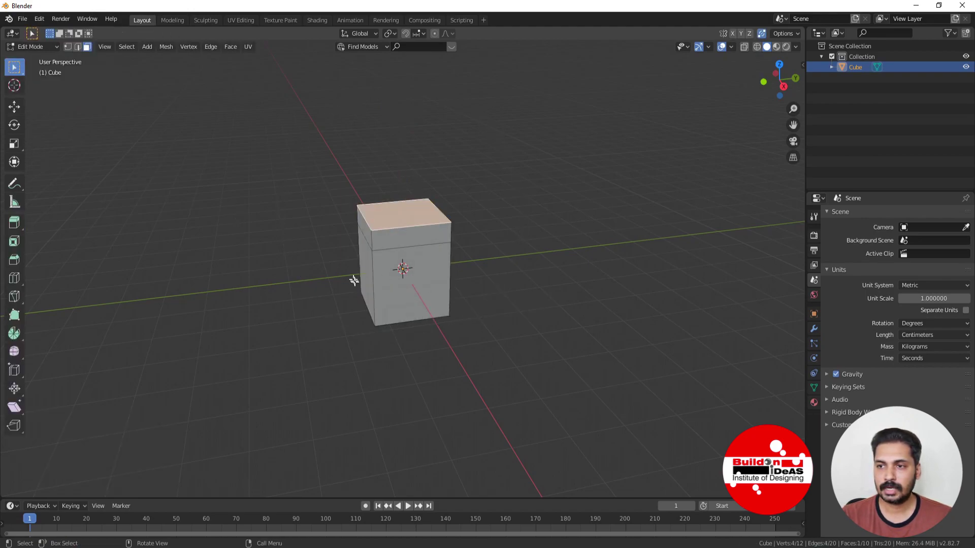
left_click(417, 288)
middle_click_drag(323, 328, 370, 331)
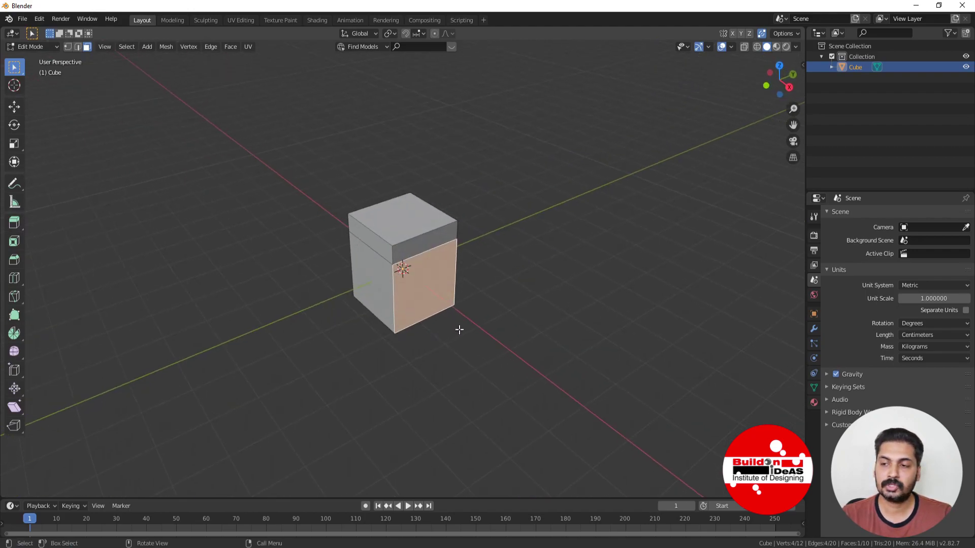
key("e")
left_click(538, 359)
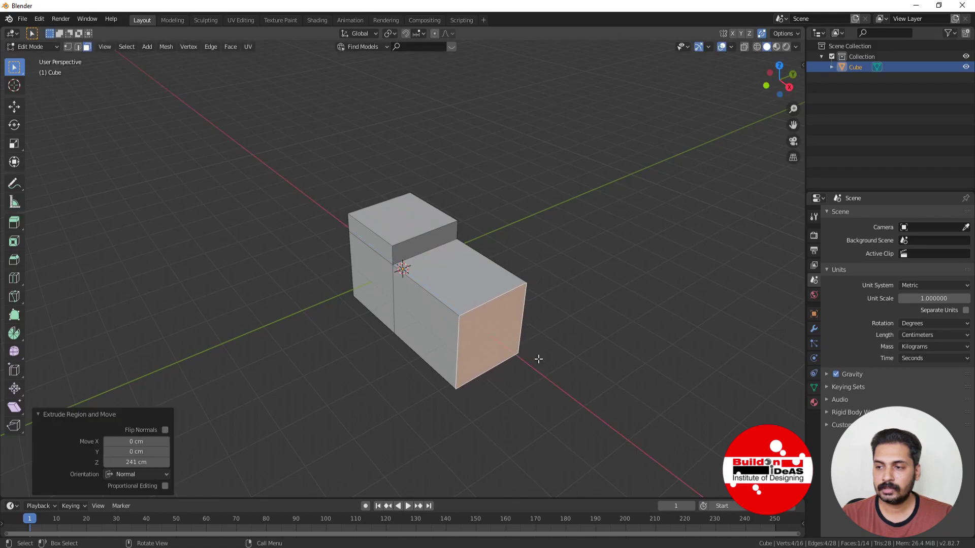
left_click(136, 462)
type("100")
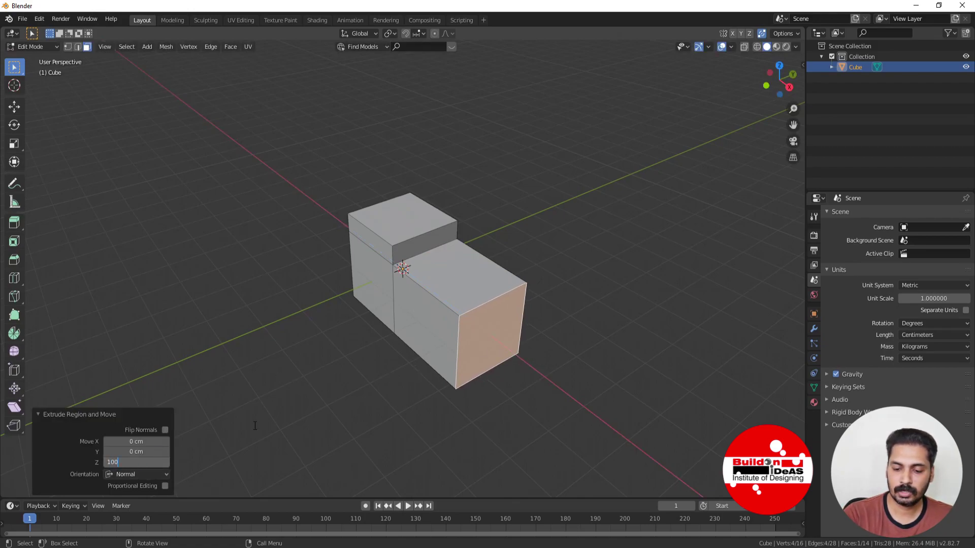
key("Return")
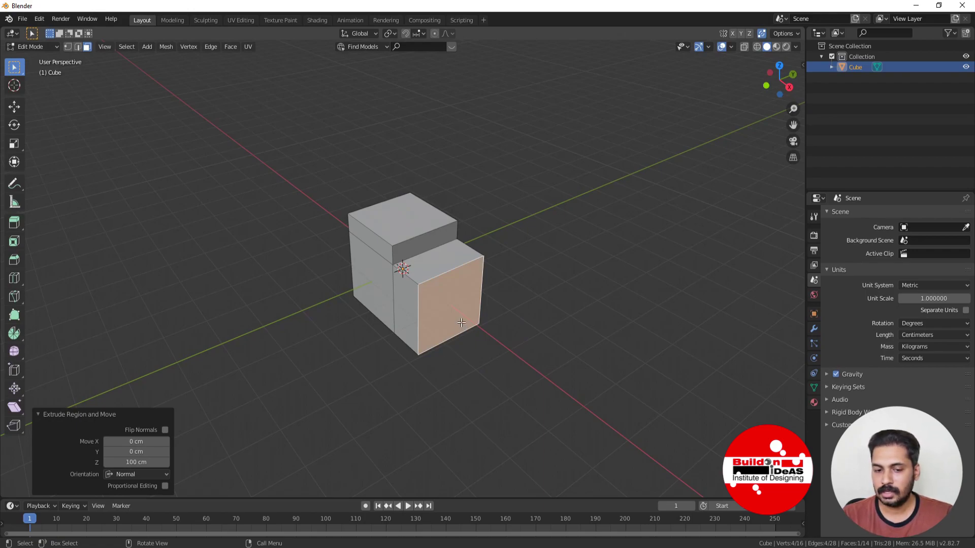
Step: Extrude the same front face by a further 144 cm or so and raise the top face of this newest block
key("e")
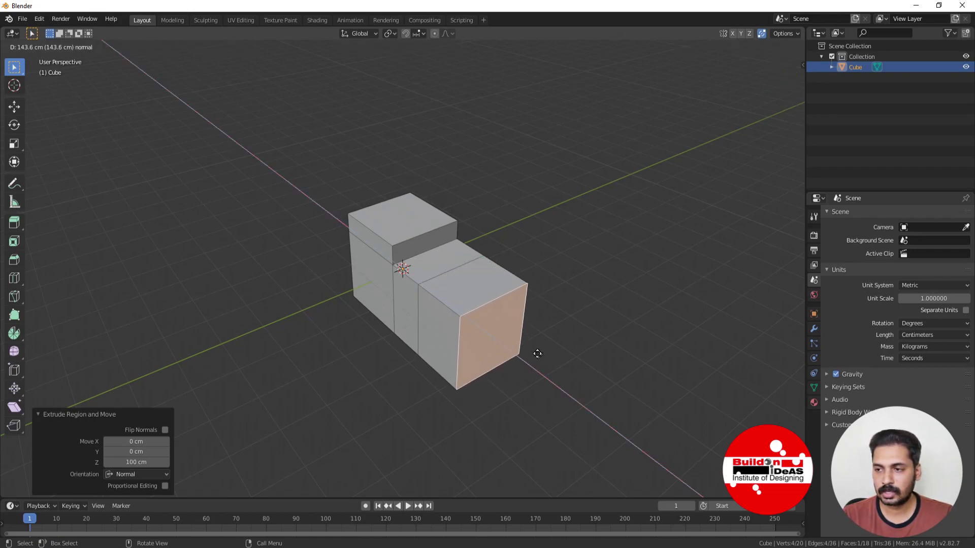
left_click(543, 354)
key("e")
left_click(507, 170)
Step: Extrude the front face of the raised block outward by 500 cm
left_click(512, 241)
key("e")
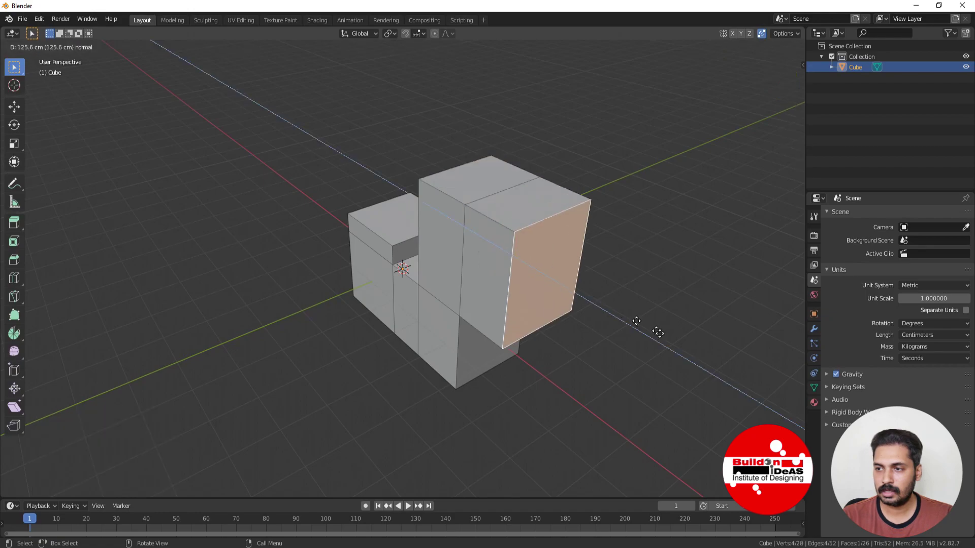
left_click(678, 351)
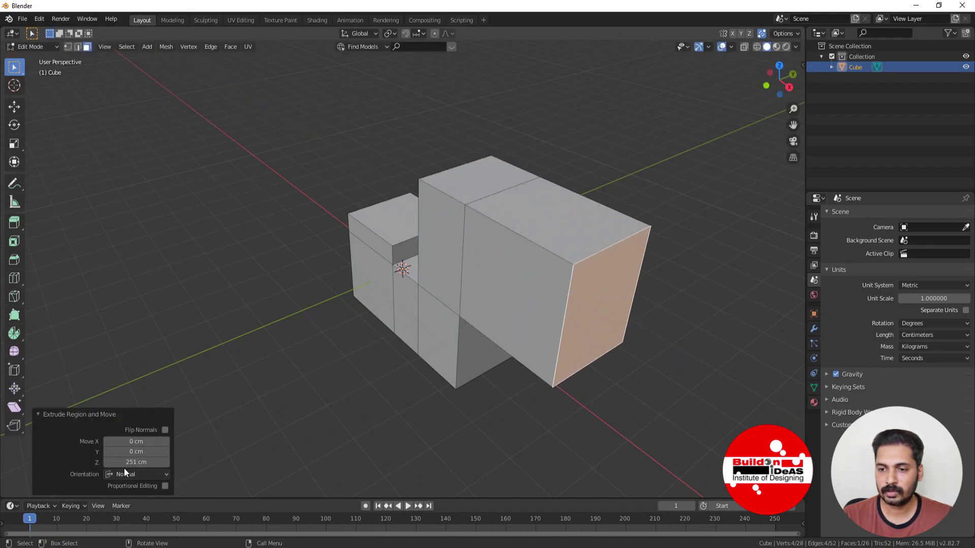
left_click(159, 460)
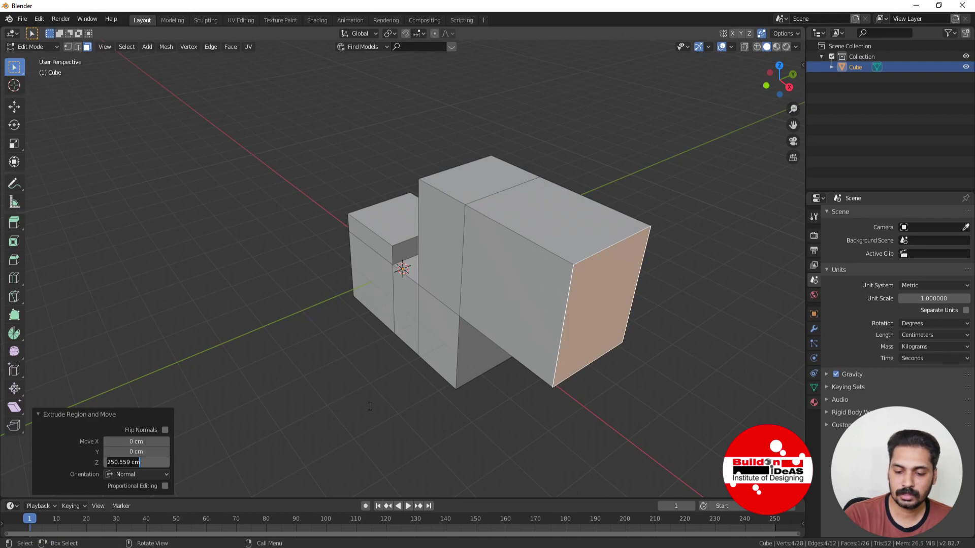
type("500")
key("Return")
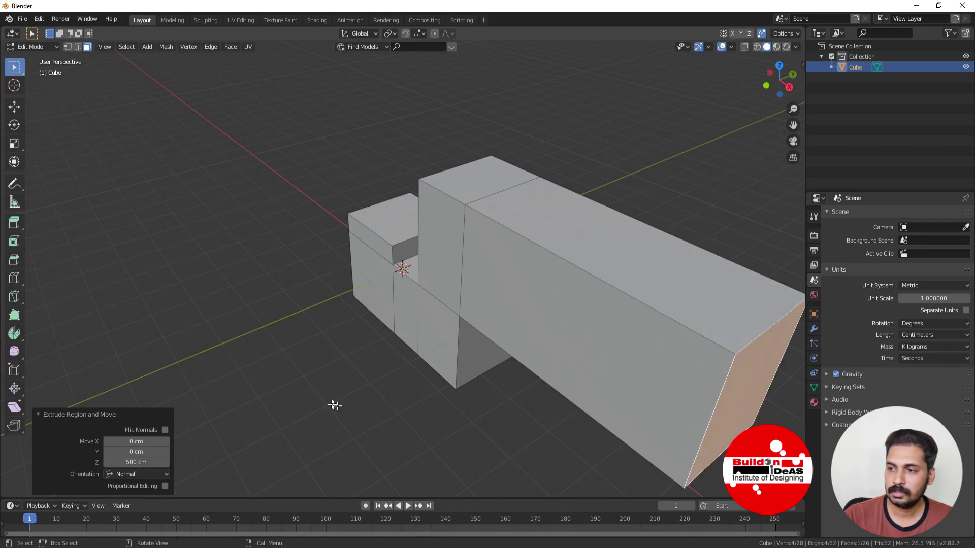
Step: Extrude the long side face of the 500 cm block sideways by about 333 cm
scroll(312, 332, "down", 4)
middle_click_drag(452, 358, 466, 364)
left_click(483, 306)
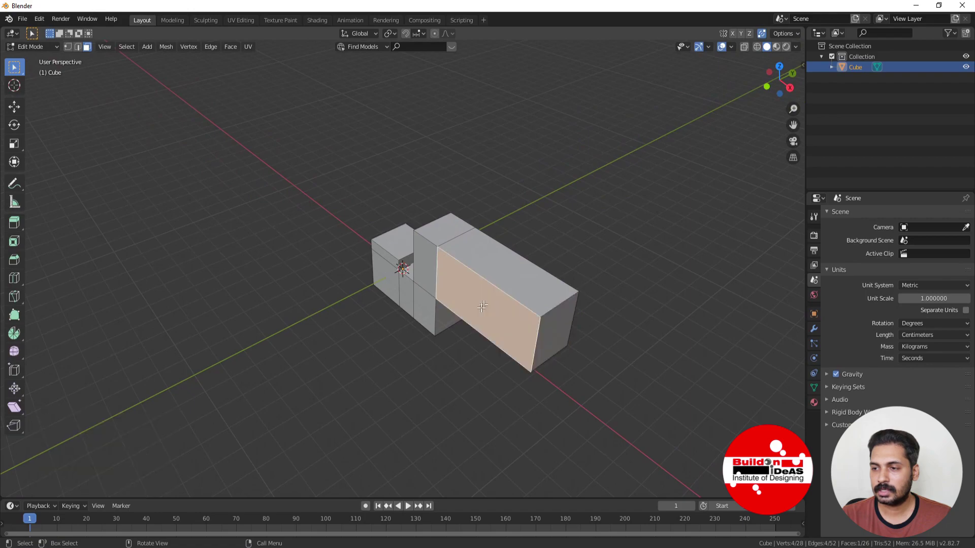
key("e")
left_click(333, 361)
middle_click_drag(333, 361, 440, 311)
scroll(492, 259, "up", 2)
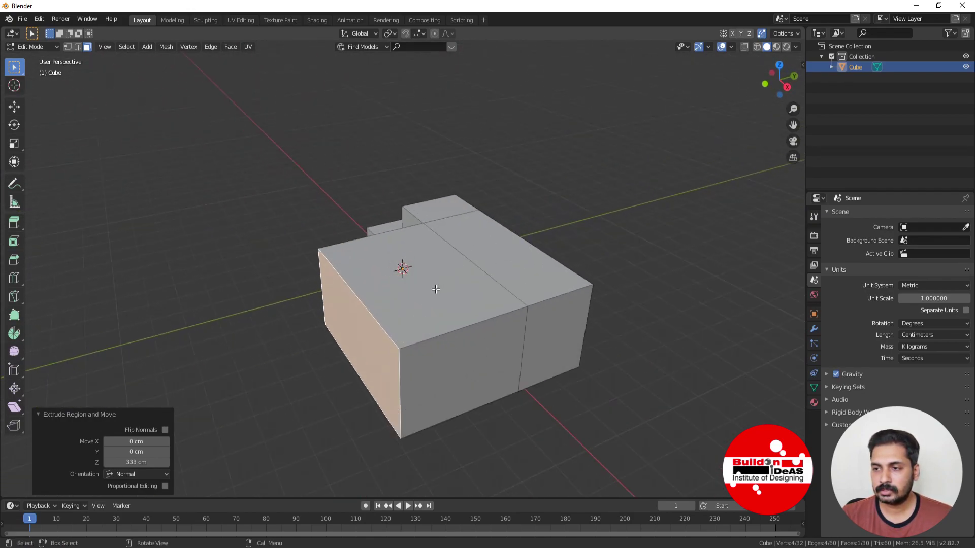
Step: Extrude the three adjoining top faces of the raised block upward together by 41 cm
left_click(436, 288)
left_click(497, 252, "shift")
left_click(438, 213, "shift")
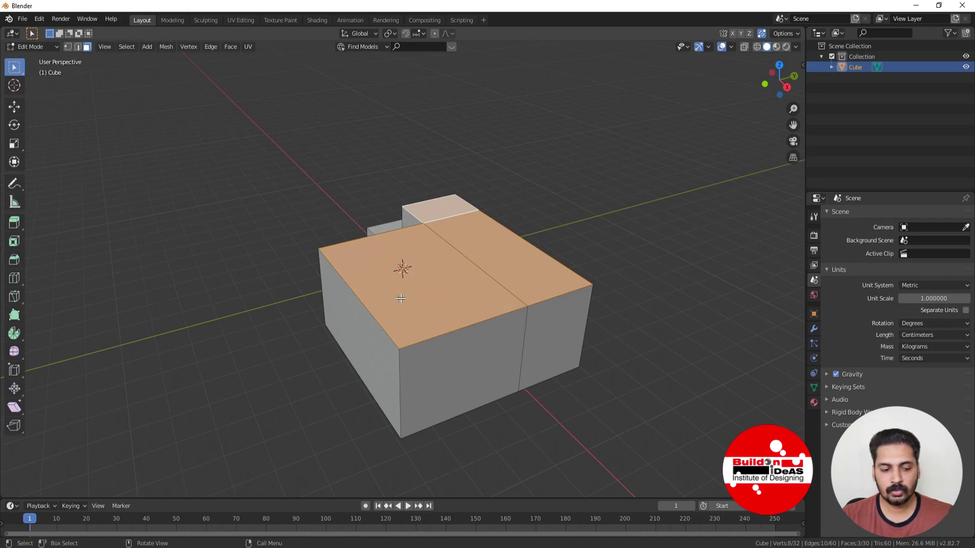
key("e")
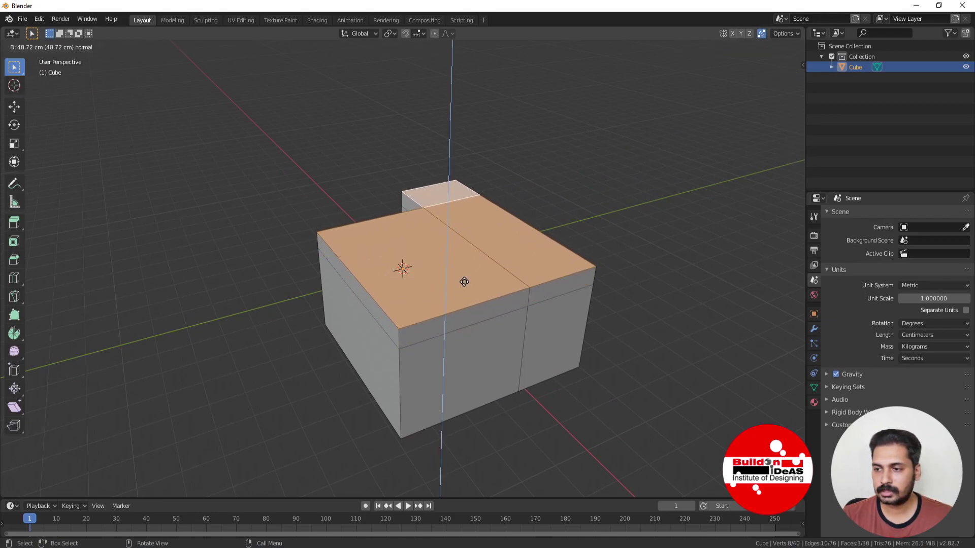
type("41")
key("Return")
Step: Select the full loop of narrow side faces around the 41 cm top slab
middle_click_drag(458, 352, 235, 245)
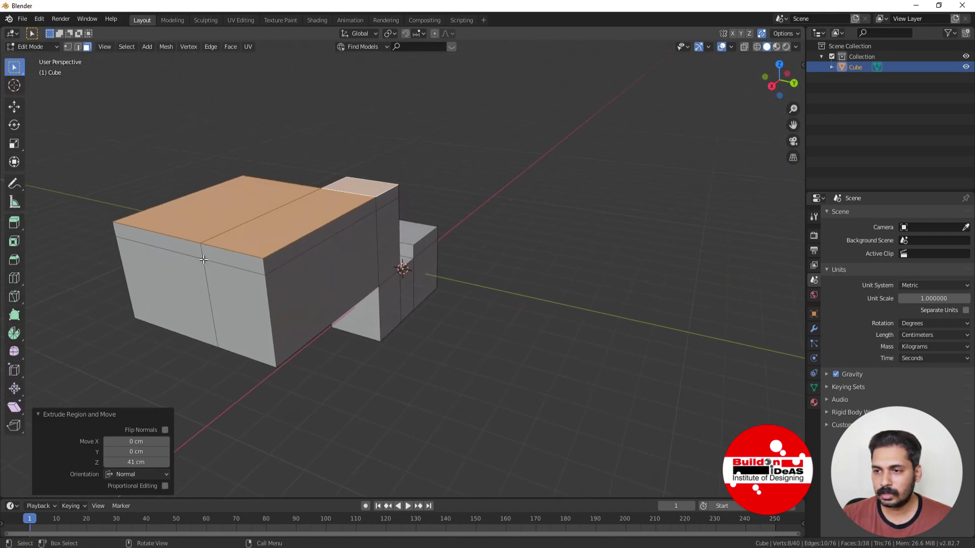
middle_click_drag(119, 270, 325, 279)
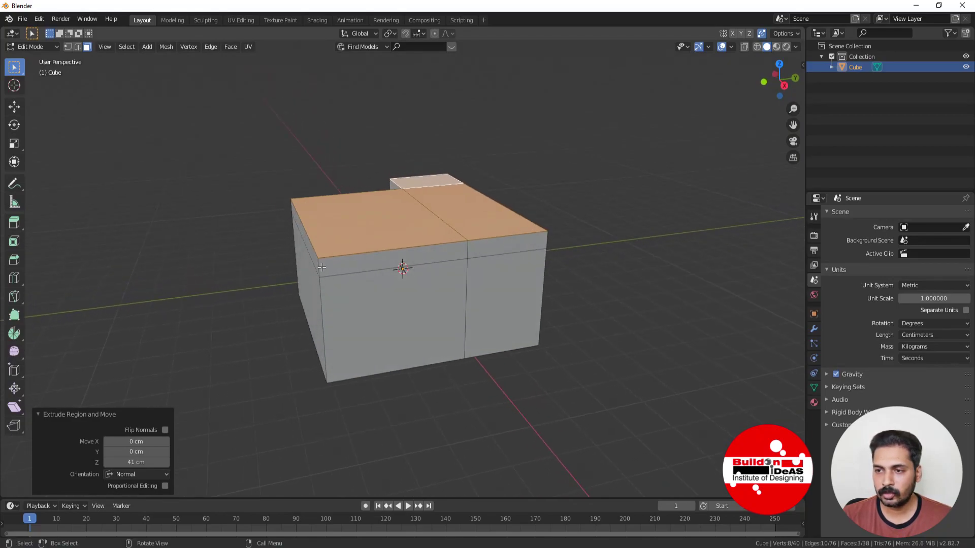
left_click(322, 268)
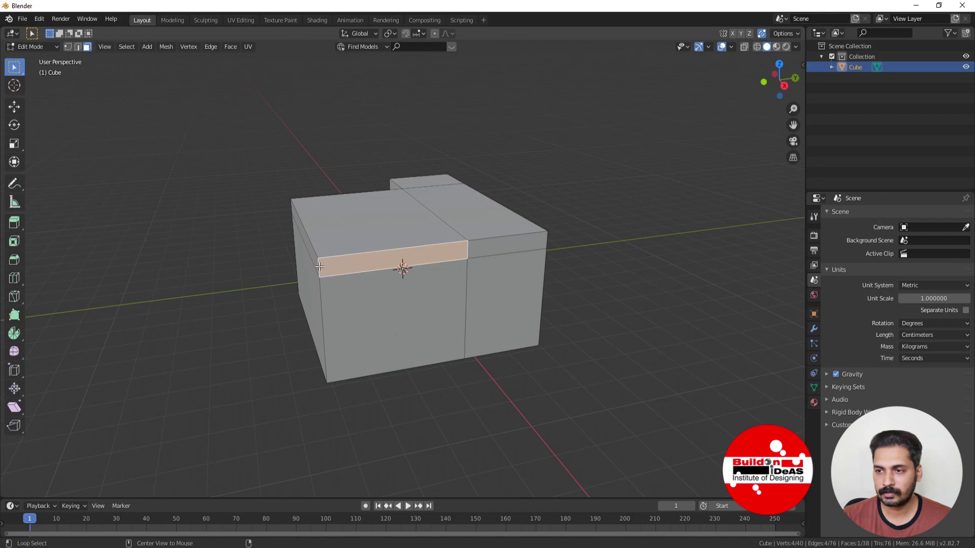
left_click(318, 267, "alt")
middle_click_drag(406, 286, 451, 286)
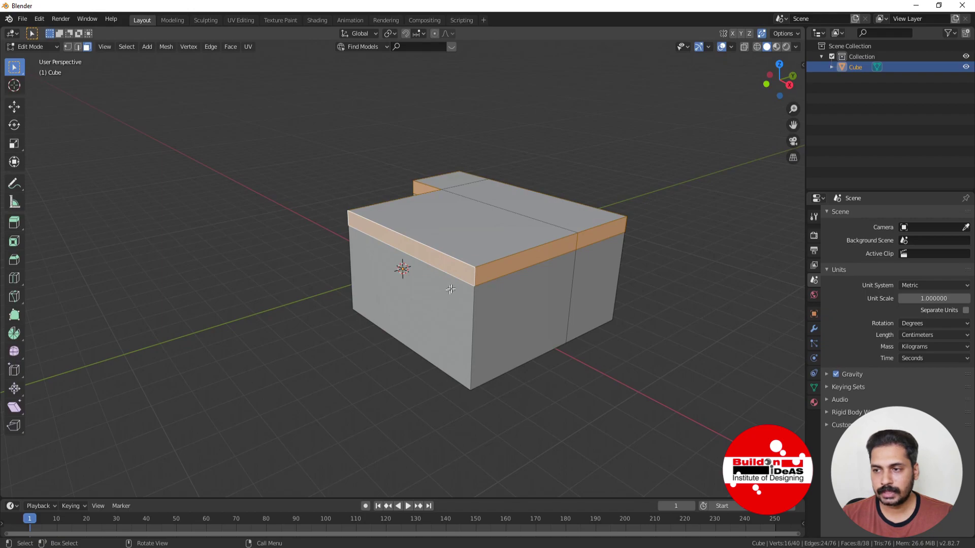
Step: Try to extrude the slab's side-face loop with Extrude Region, and undo the extrusion
key("e")
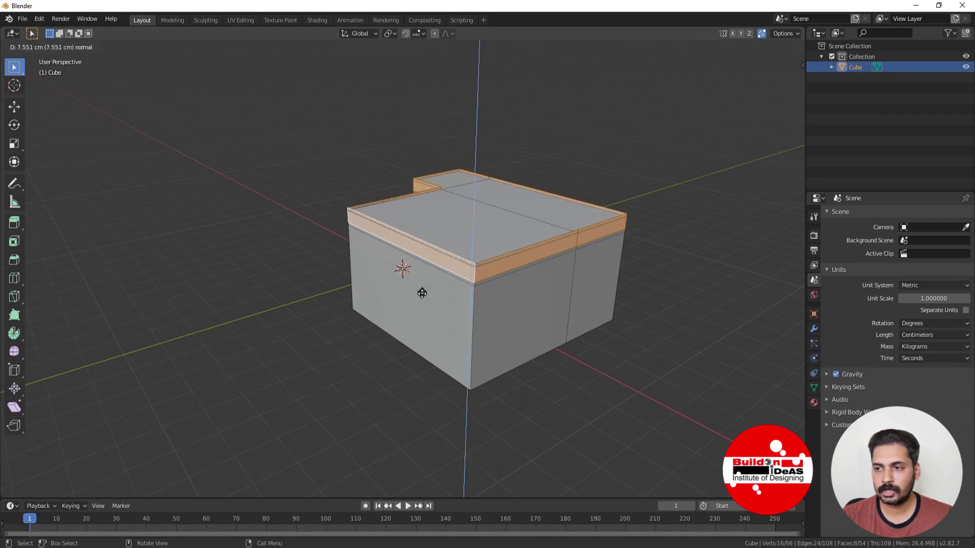
key("Escape")
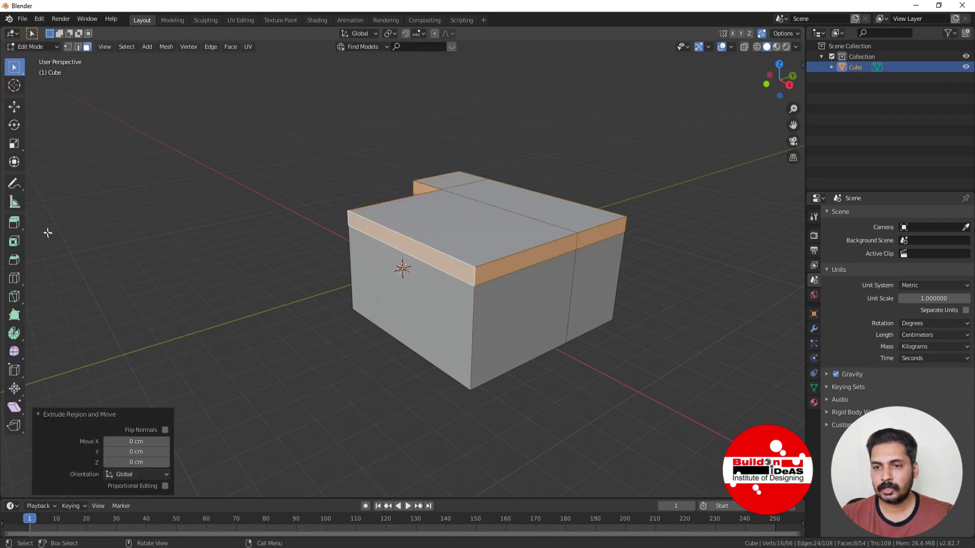
left_click(14, 222)
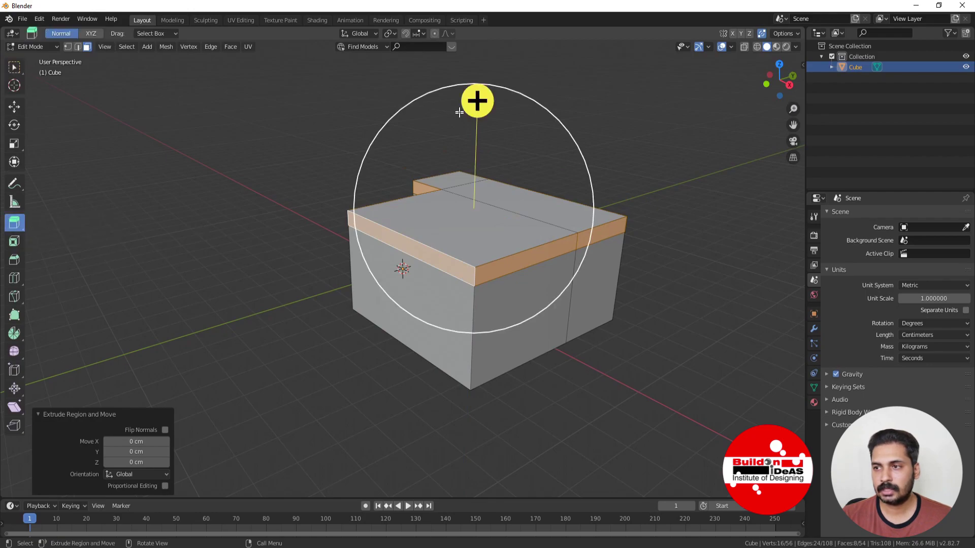
left_click_drag(474, 101, 477, 85)
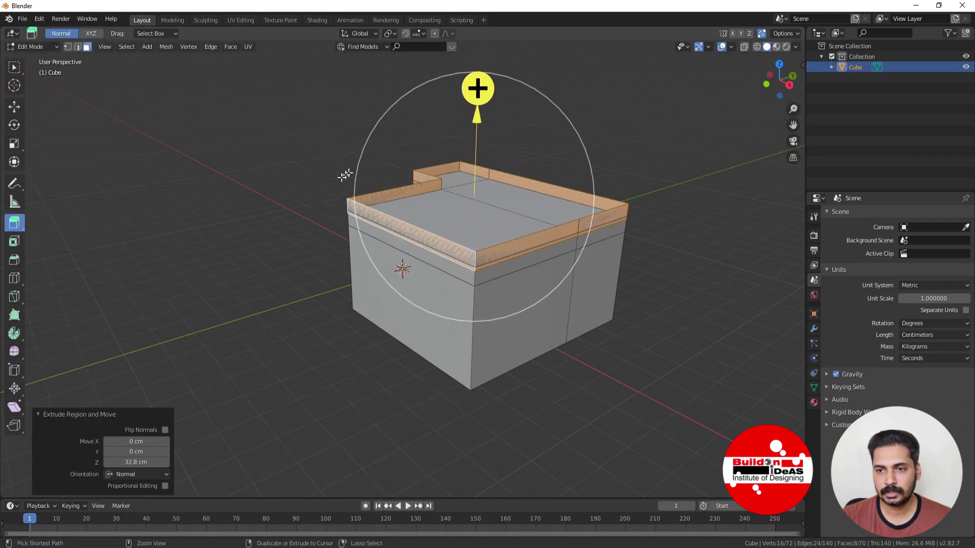
key("ctrl+z")
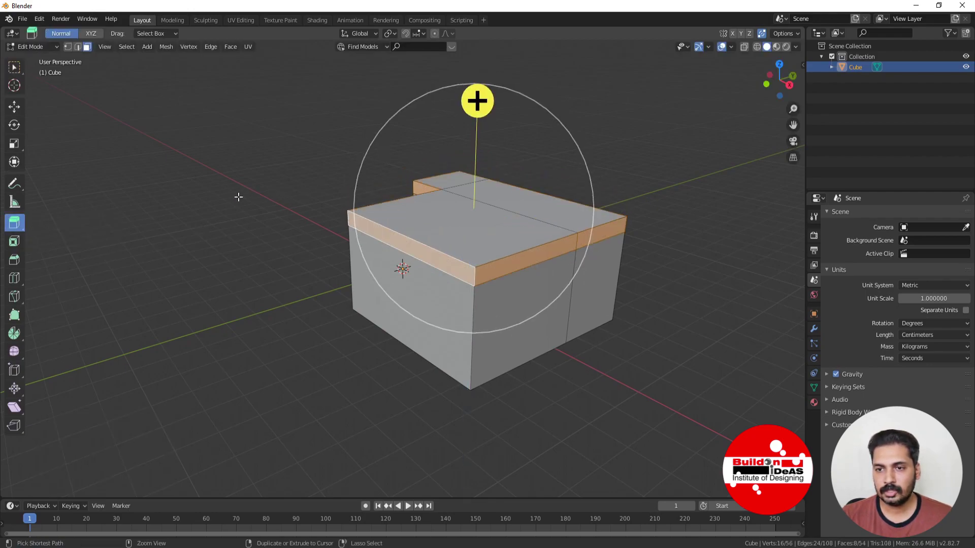
Step: Extrude the slab's side-face loop along the individual normals with Offset Even enabled and an offset of 10 cm
left_click(13, 225)
left_click(84, 251)
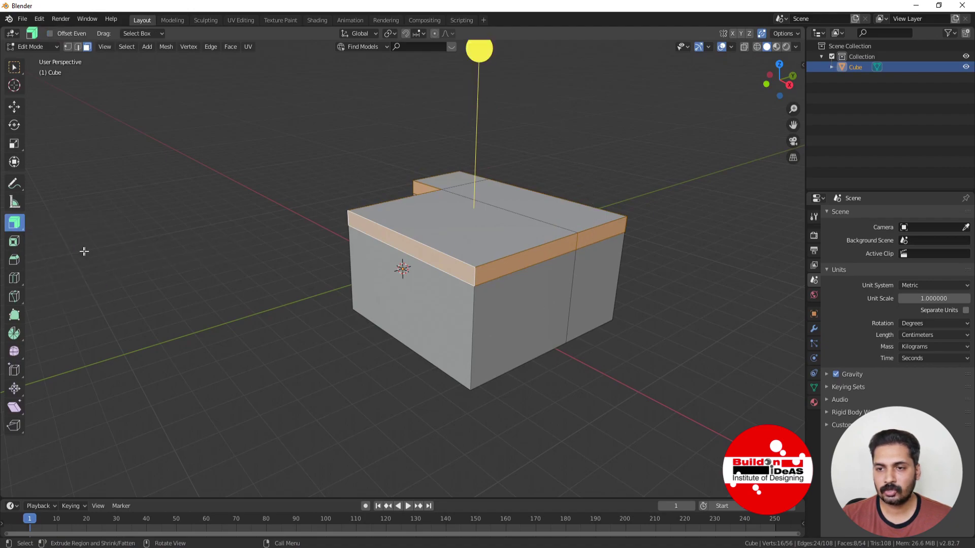
left_click_drag(477, 49, 486, 479)
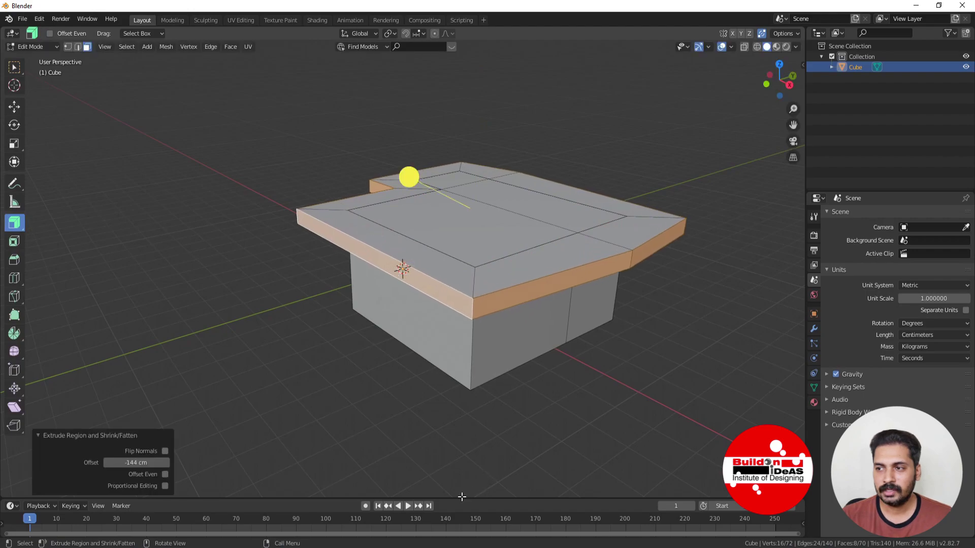
left_click(165, 475)
left_click(151, 462)
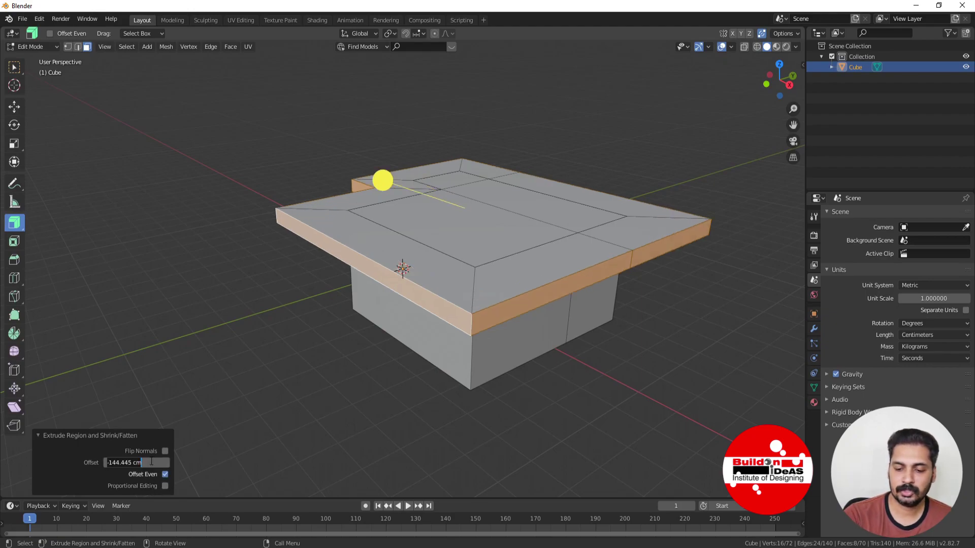
type("10")
key("Return")
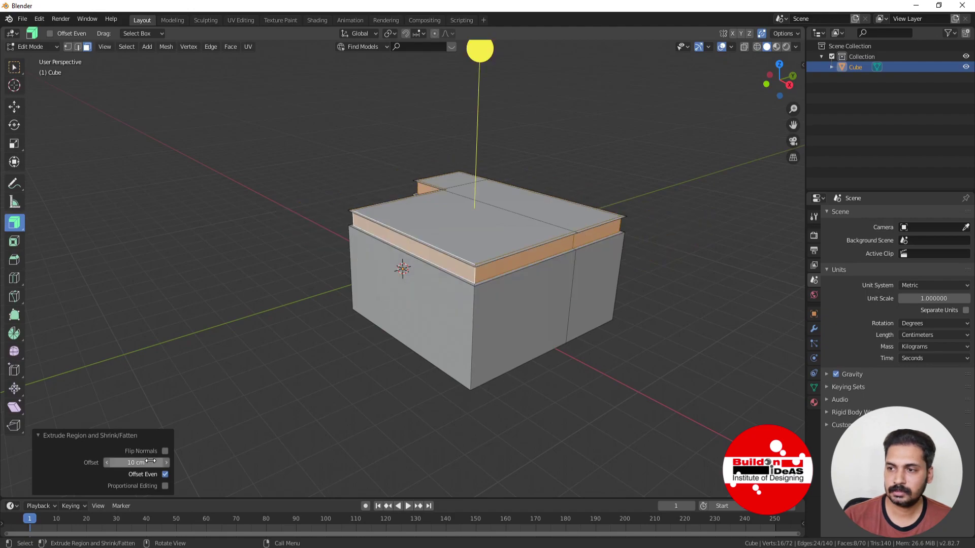
Step: Set the offset of the slab's side-face extrusion to -10 cm so the rim projects outward
left_click(151, 462)
key("BackSpace")
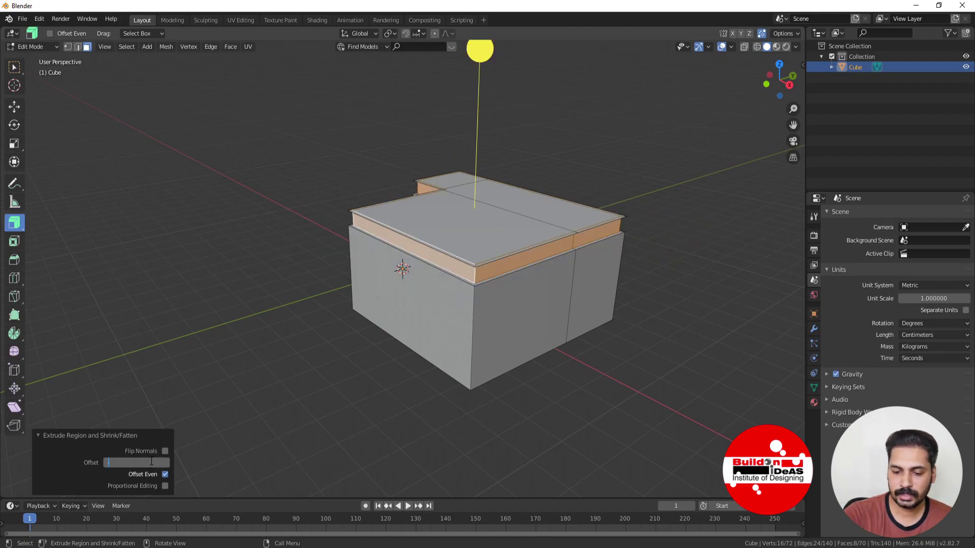
type("-10")
key("Return")
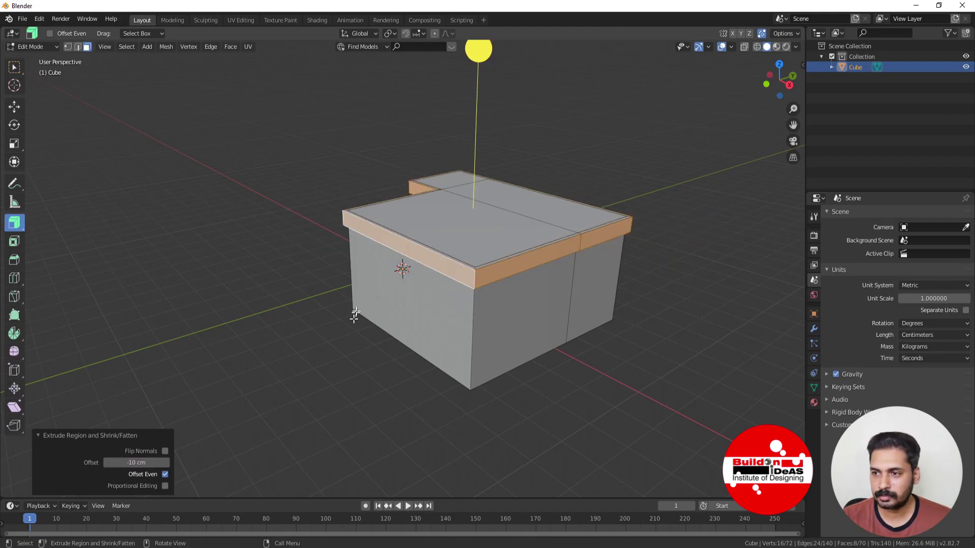
middle_click_drag(393, 259, 416, 203)
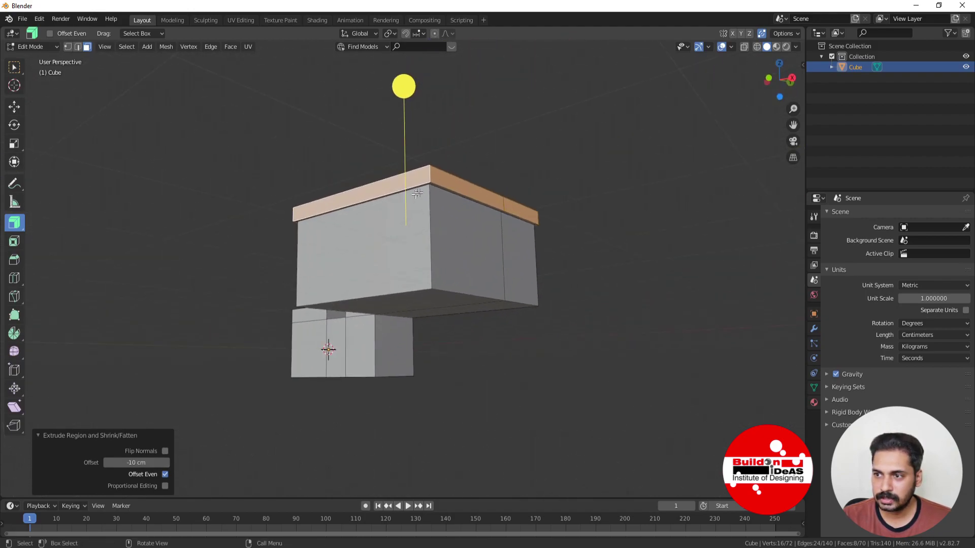
scroll(416, 202, "up", 3)
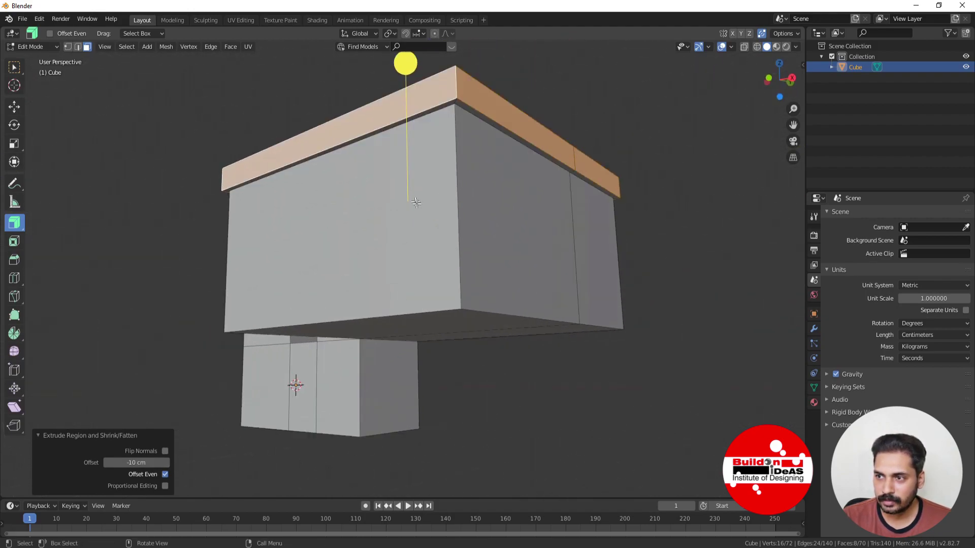
Step: Compare the slab rim's extrusion with Offset Even disabled and enabled, leaving the option enabled
left_click(165, 474)
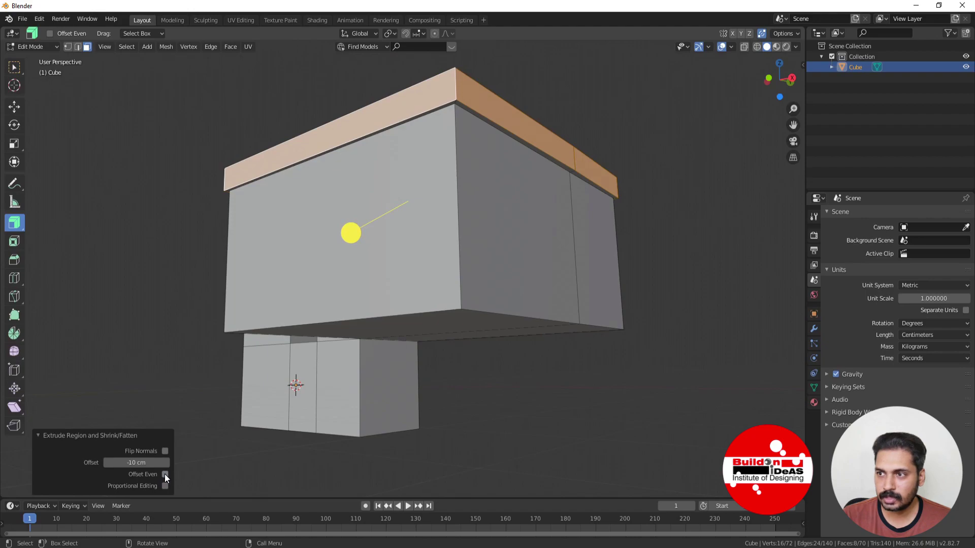
middle_click_drag(337, 325, 304, 318)
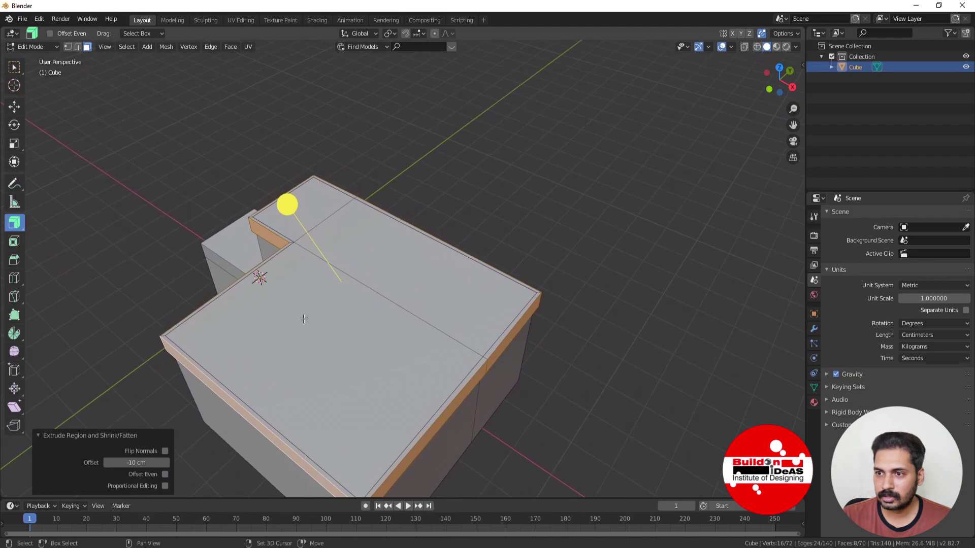
left_click(165, 475)
left_click(165, 474)
left_click(165, 475)
left_click(165, 474)
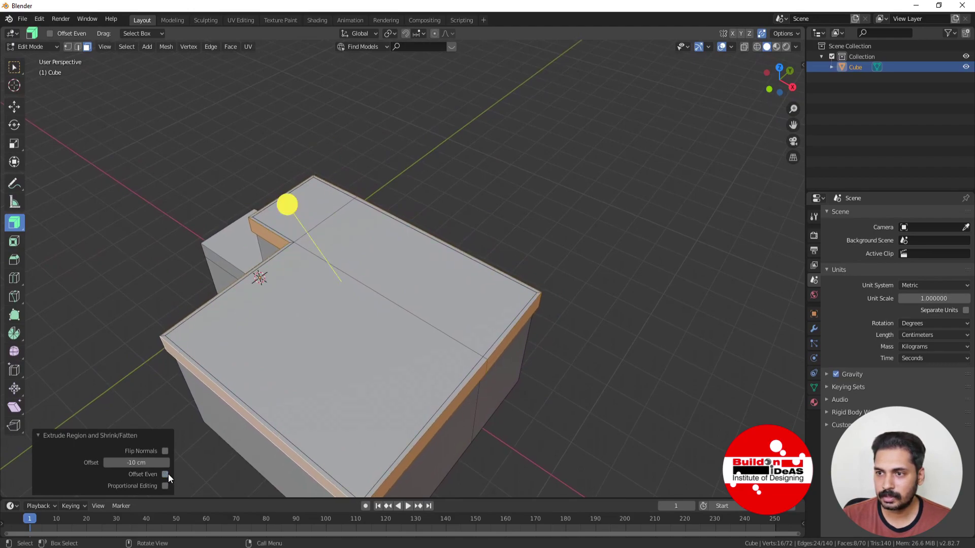
left_click(165, 474)
left_click(165, 474)
left_click(165, 474)
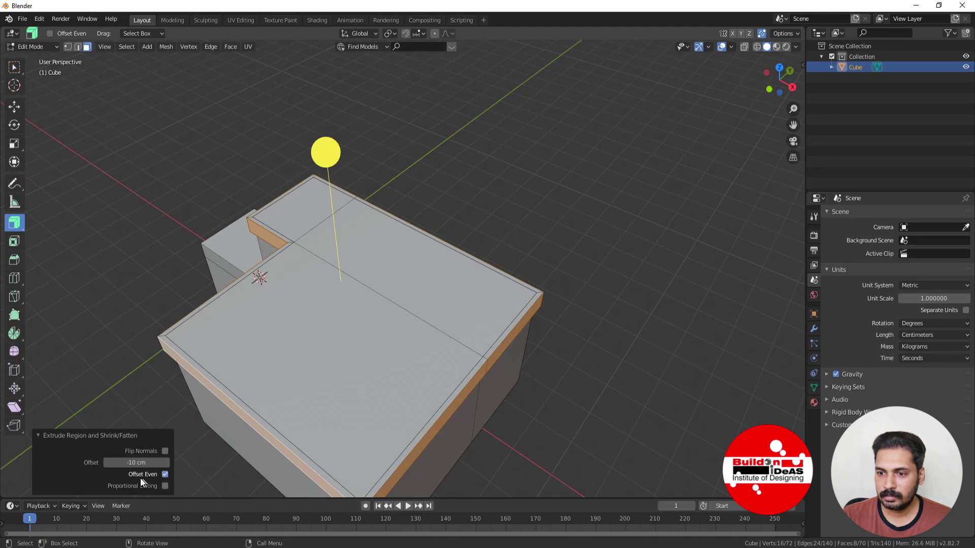
scroll(225, 312, "down", 2)
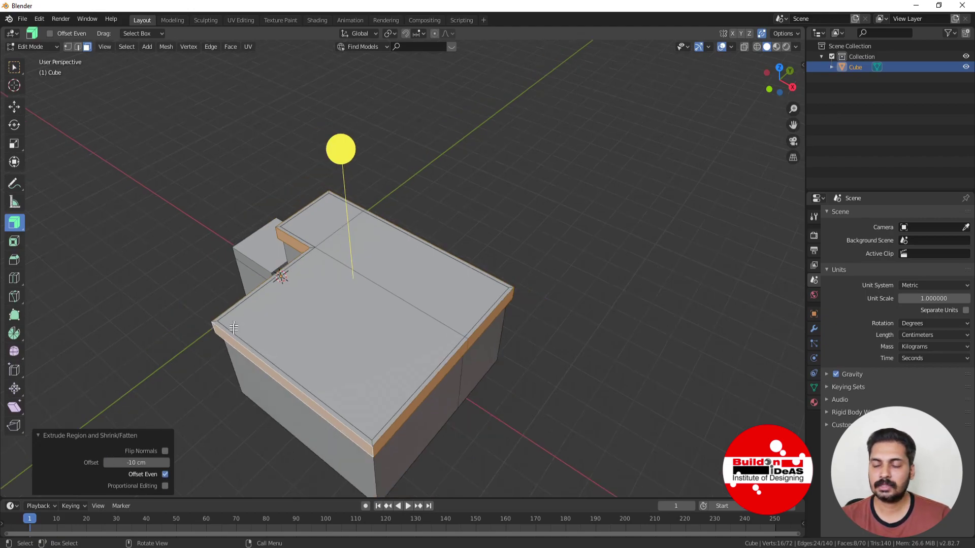
middle_click_drag(220, 383, 42, 258)
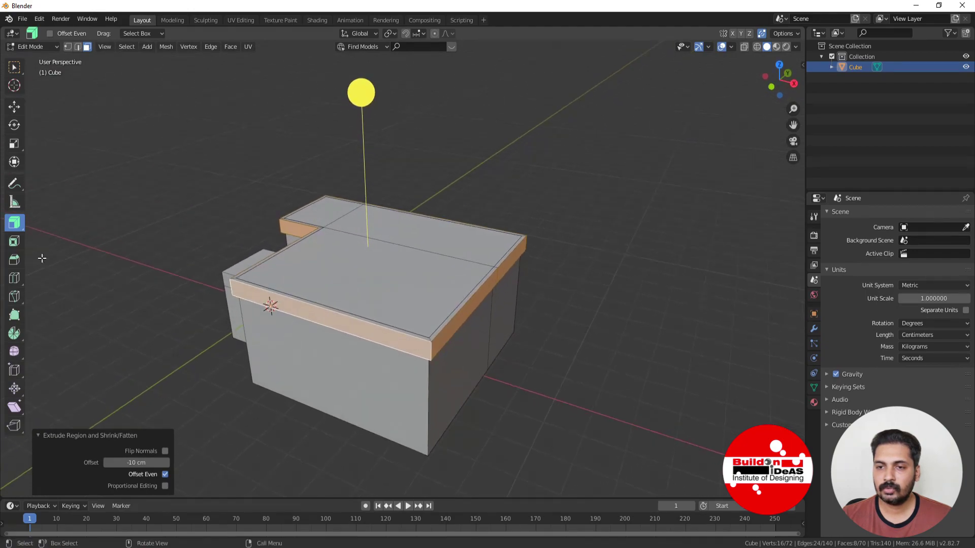
Step: Try Extrude Individual on the two adjoining wall faces below the slab, outward by about 158 cm, and undo it
left_click(17, 224)
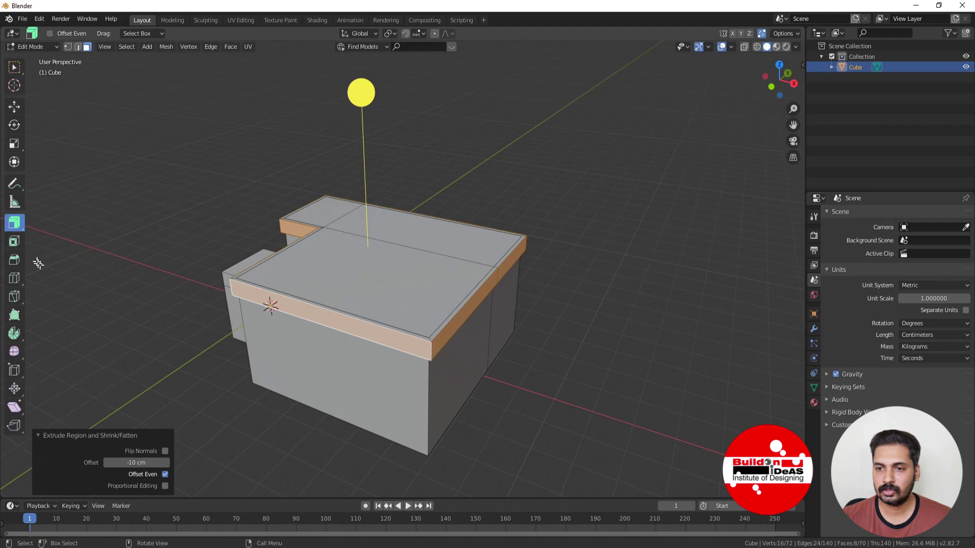
left_click(14, 225)
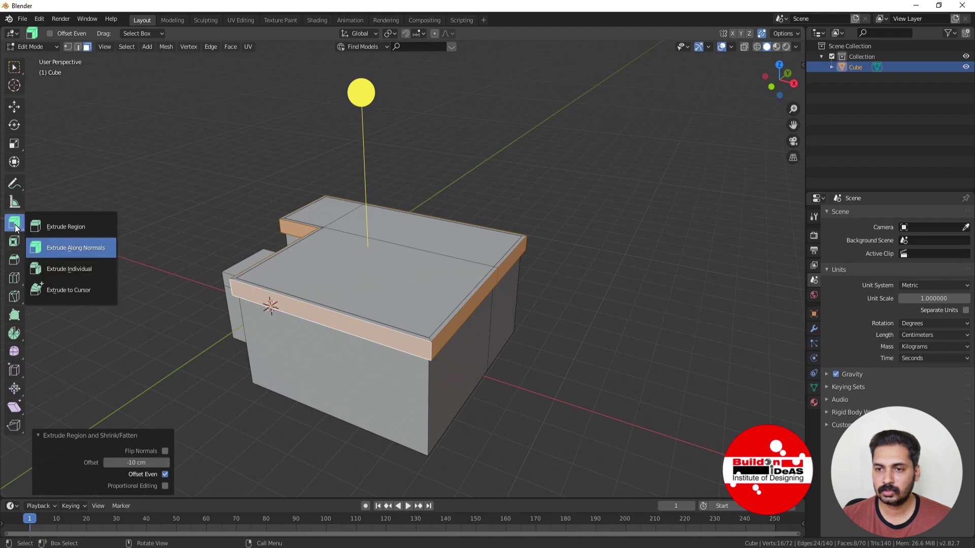
left_click(97, 270)
left_click(377, 392)
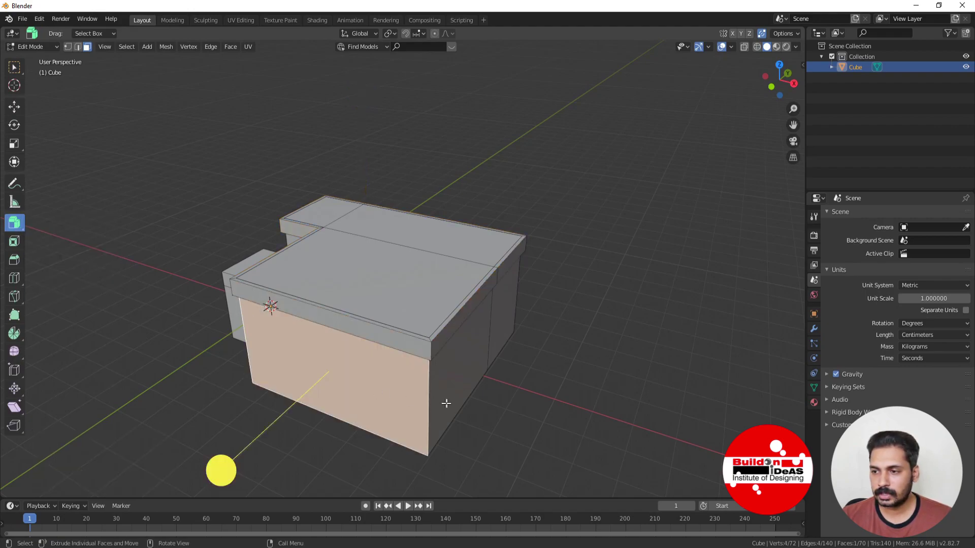
left_click(446, 404, "shift")
left_click(12, 227)
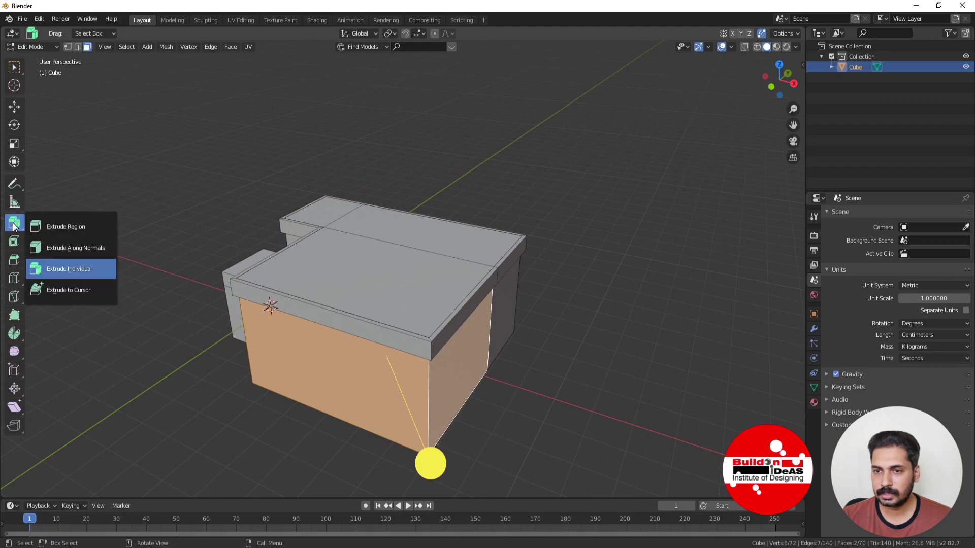
left_click(62, 270)
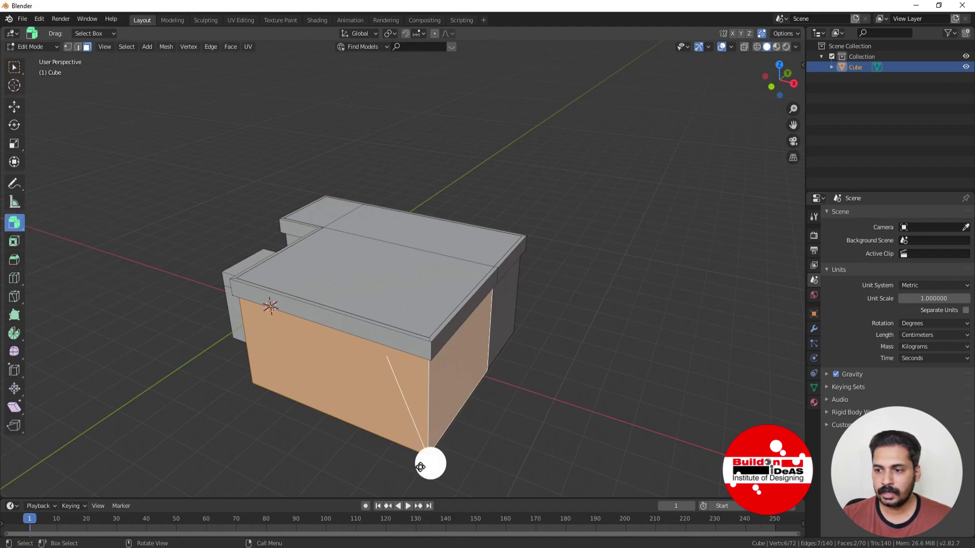
left_click_drag(431, 464, 414, 434)
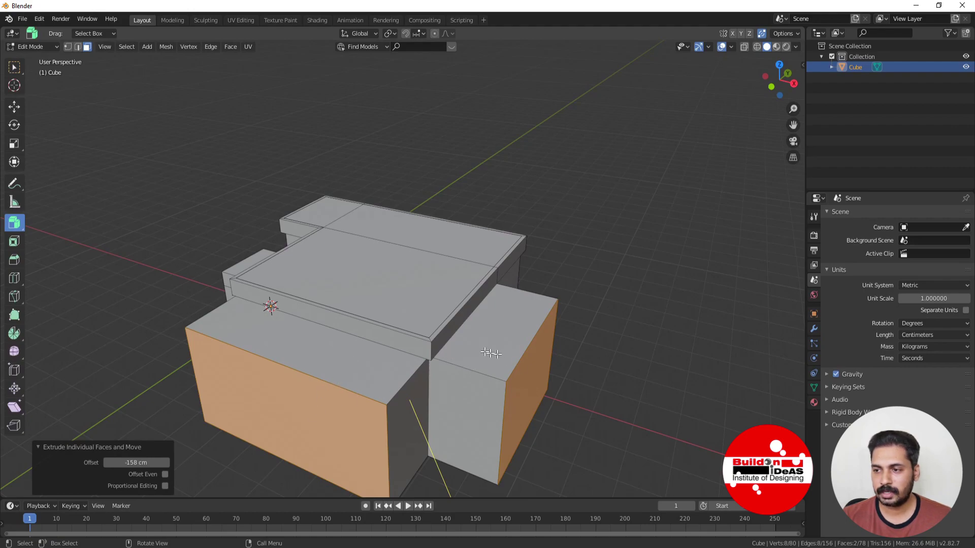
scroll(402, 337, "down", 1)
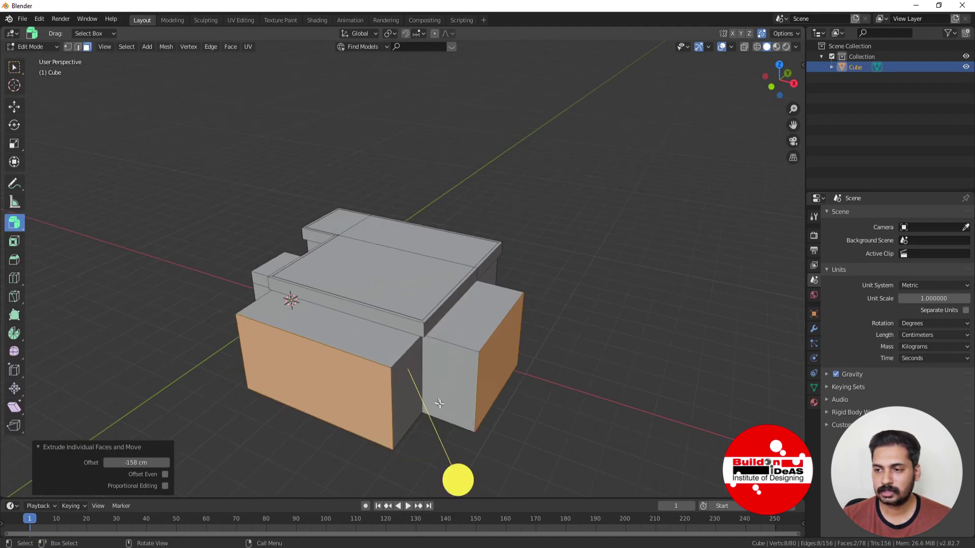
key("ctrl+z")
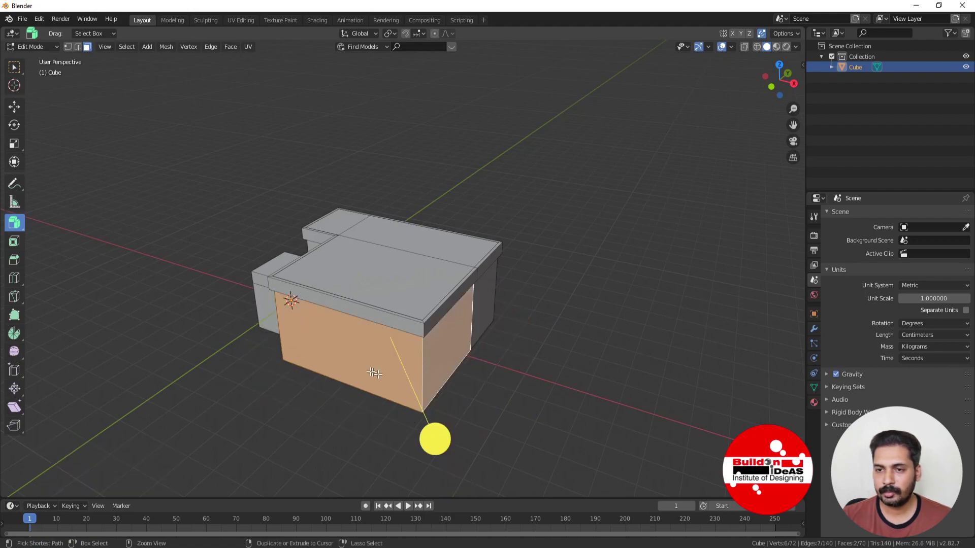
Step: Try Extrude Region on the same two adjoining wall faces for comparison, and undo the extrusion
left_click(17, 226)
left_click(59, 224)
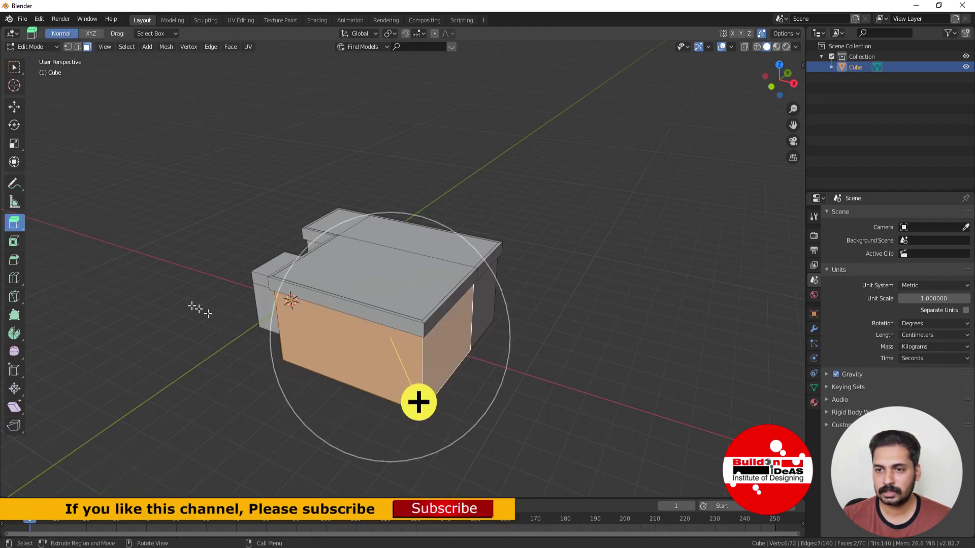
left_click_drag(414, 401, 466, 470)
middle_click_drag(465, 471, 447, 421)
key("ctrl+z")
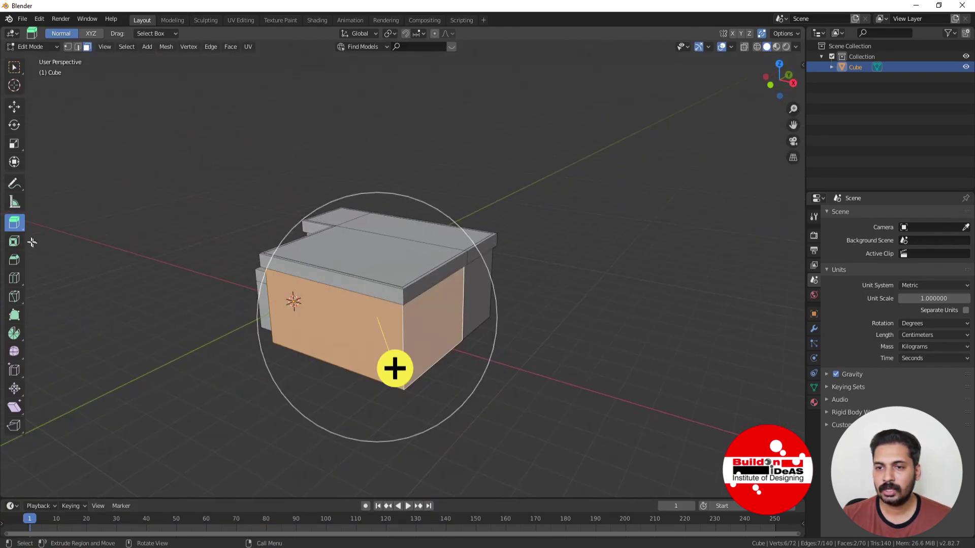
Step: Extrude two non-adjacent wall faces on different sides of the block outward by about 237 cm with Extrude Individual
middle_click_drag(406, 346, 348, 305)
left_click(298, 344)
left_click(350, 299, "shift")
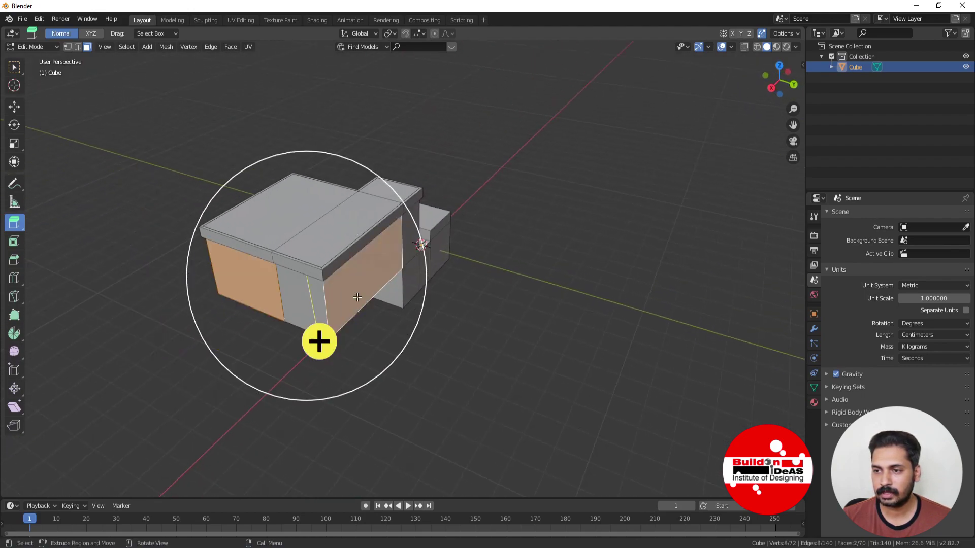
left_click_drag(15, 222, 71, 269)
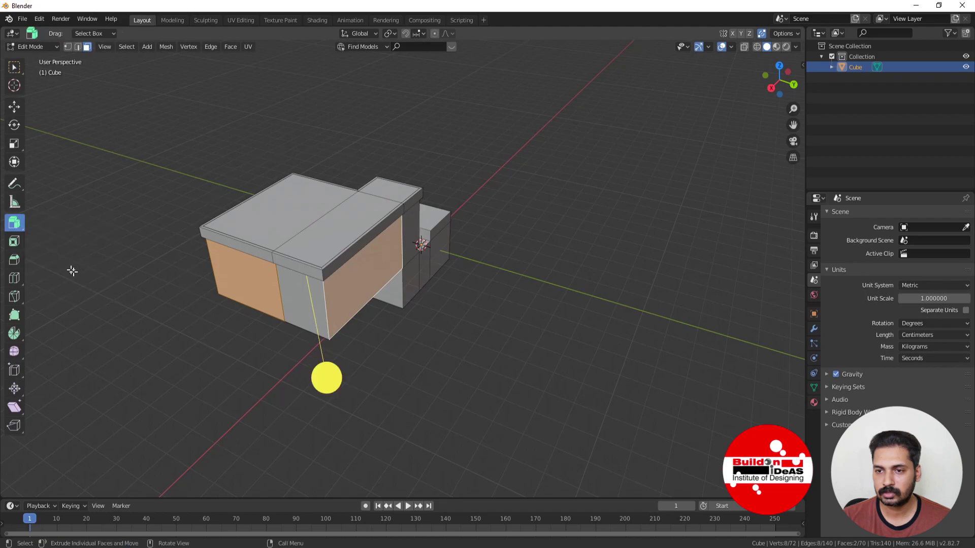
left_click_drag(322, 378, 324, 347)
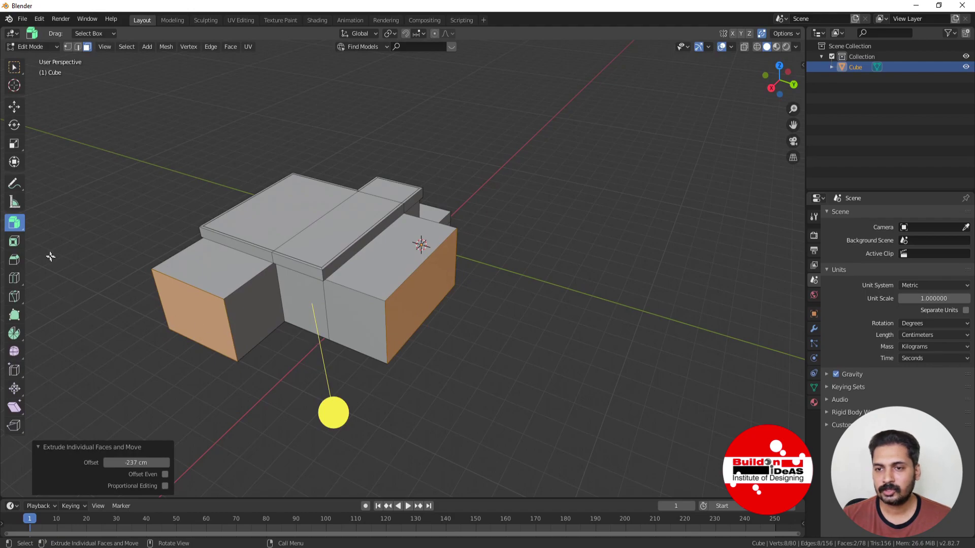
Step: Extrude the outer face of the new block facing positive Y with Extrude to Cursor, forming a long straight arm
left_click(408, 314)
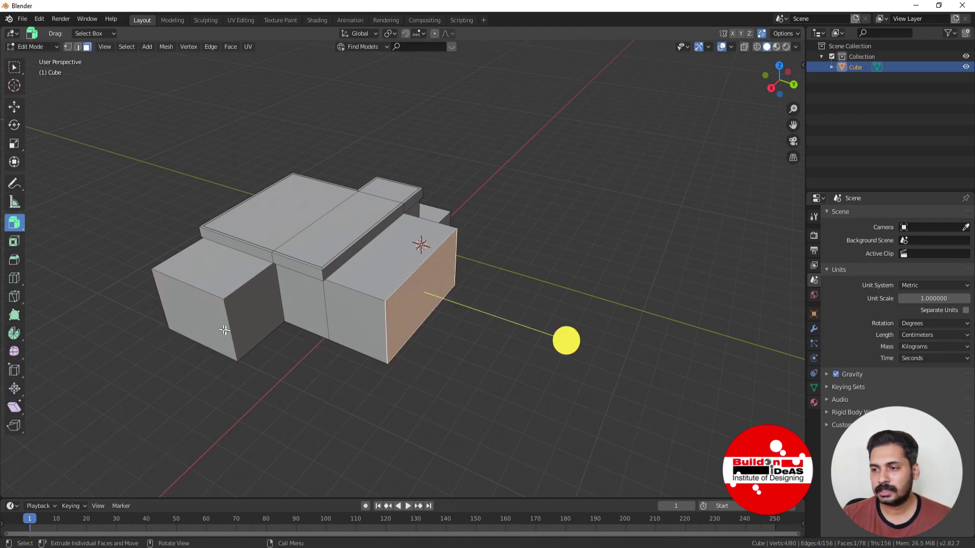
scroll(225, 330, "down", 2)
middle_click_drag(409, 344, 355, 325, "shift")
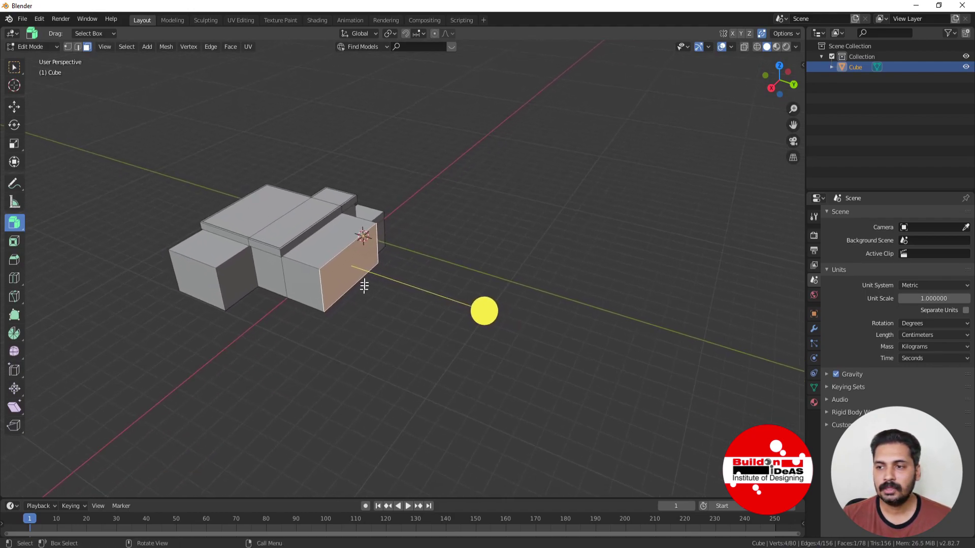
left_click(14, 223)
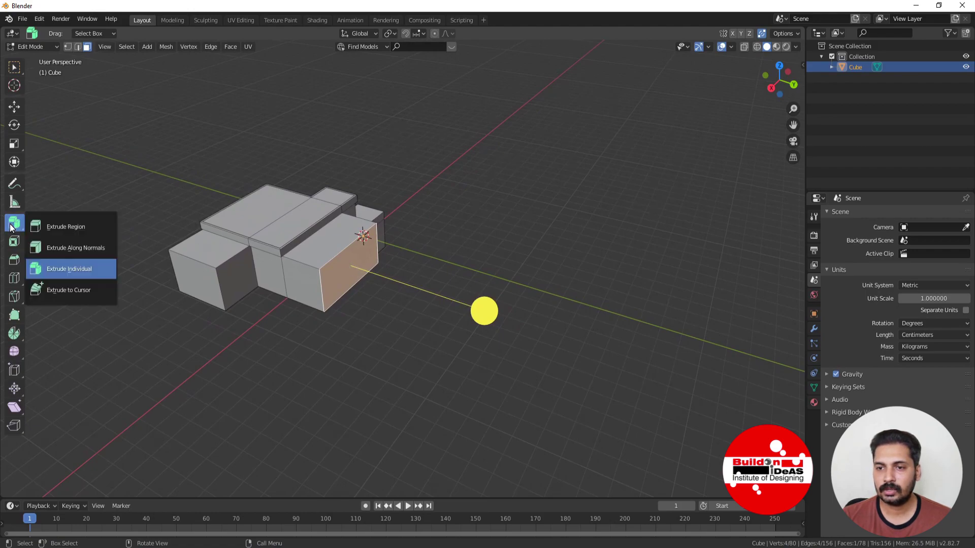
left_click(65, 292)
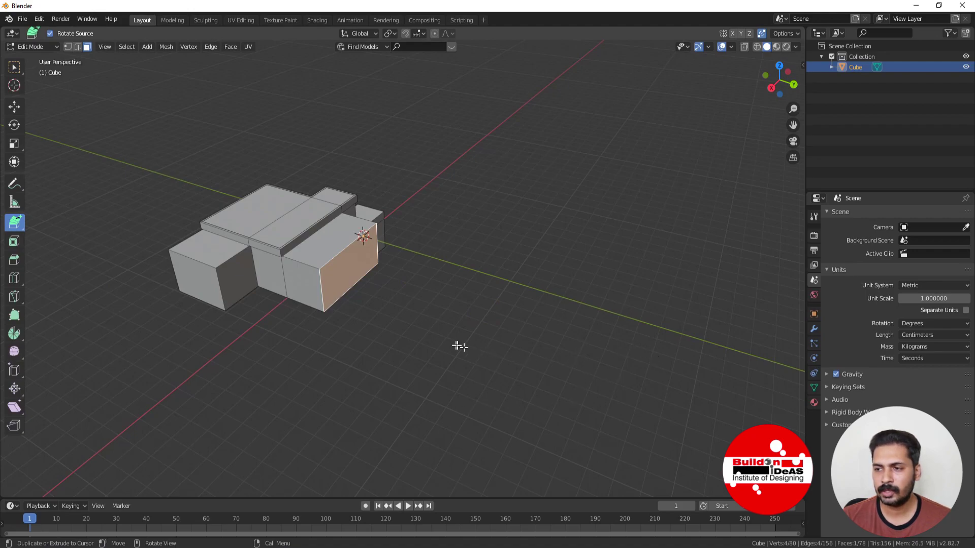
scroll(460, 347, "down", 3)
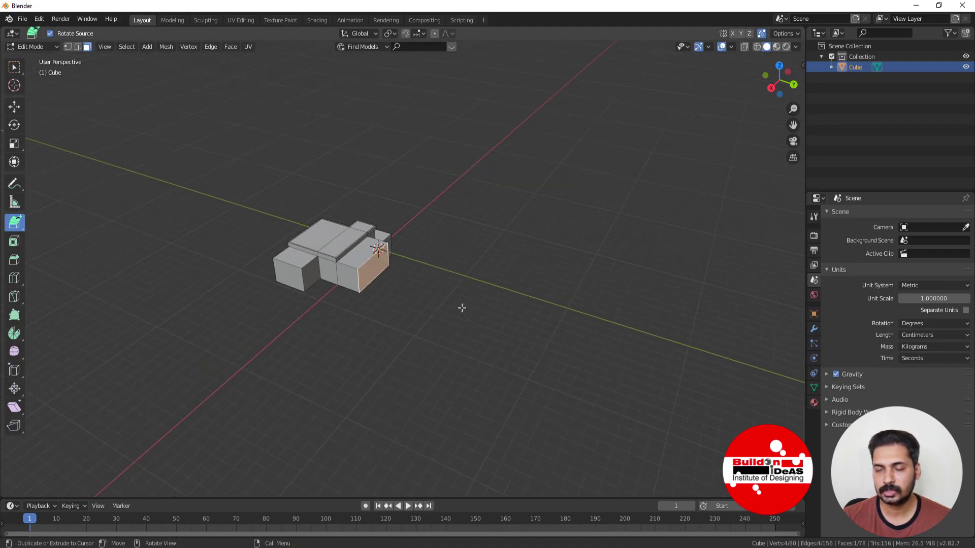
right_click(516, 312, "ctrl")
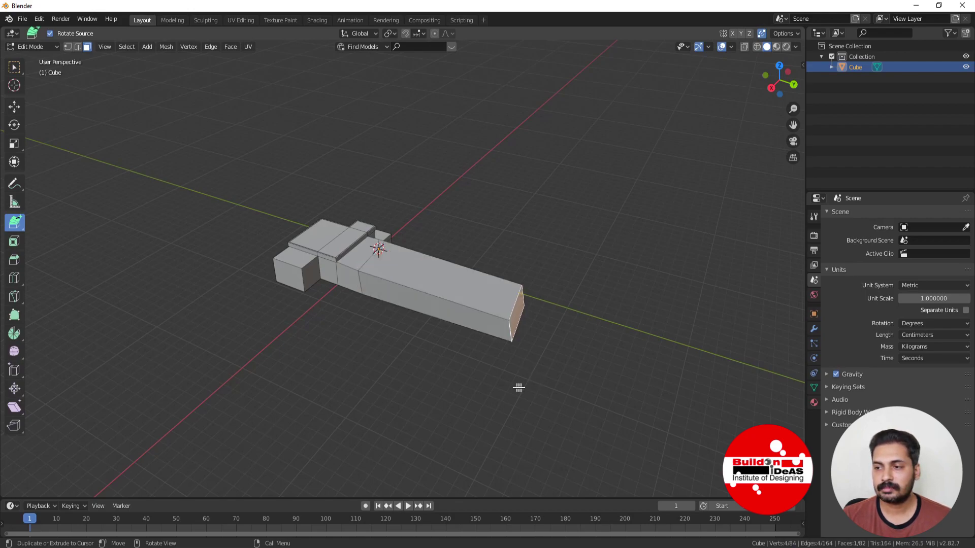
Step: Continue the arm with Extrude to Cursor through six more points, curving it back around the block
left_click(592, 409)
left_click(503, 447)
left_click(328, 438)
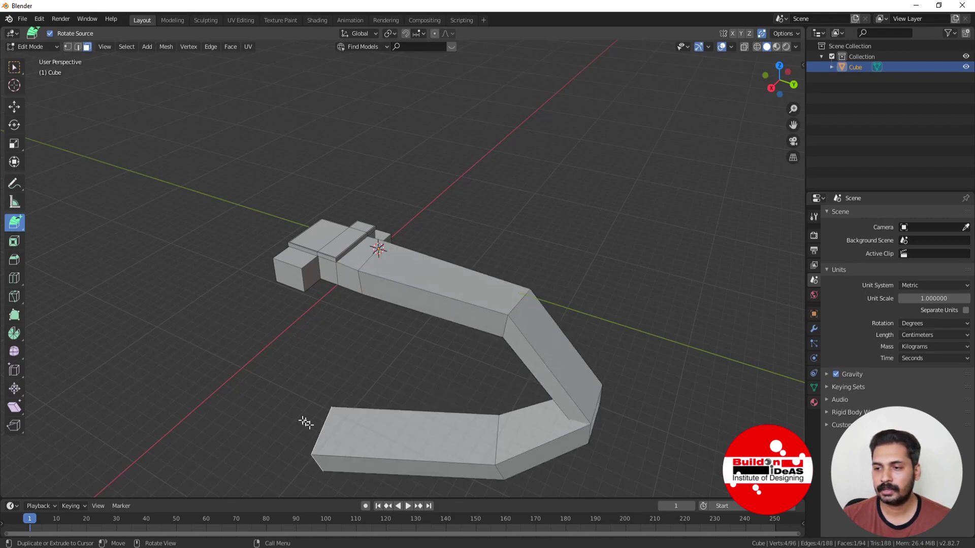
left_click(246, 374)
left_click(188, 274)
left_click(187, 186)
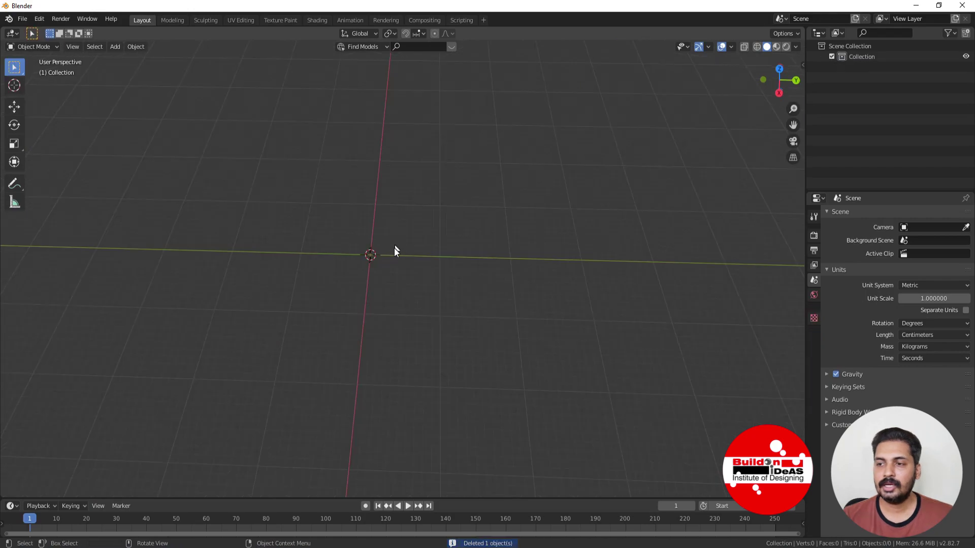
Step: Add a new 200 cm cube at the world origin and enter Edit Mode on it
middle_click_drag(267, 309, 275, 320)
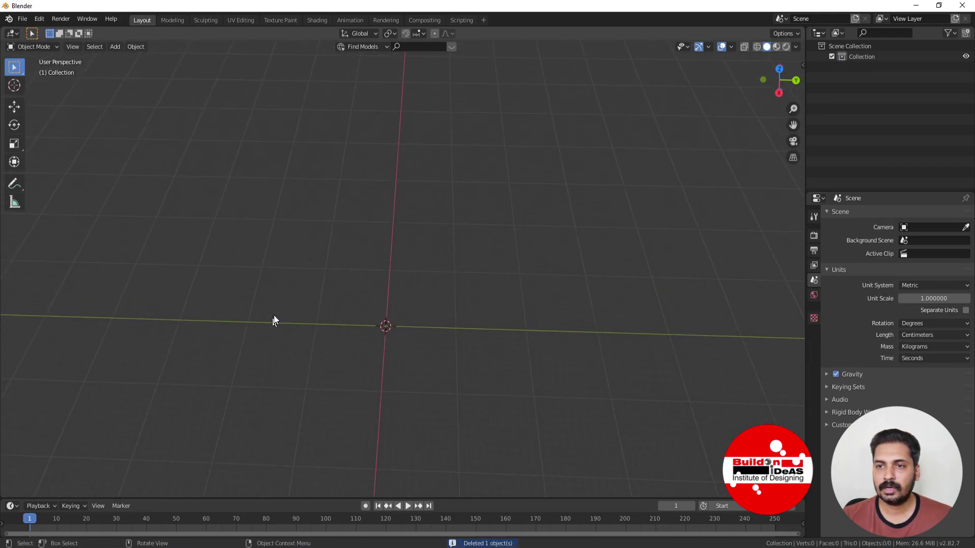
left_click(115, 47)
mouse_move(124, 71)
left_click(203, 70)
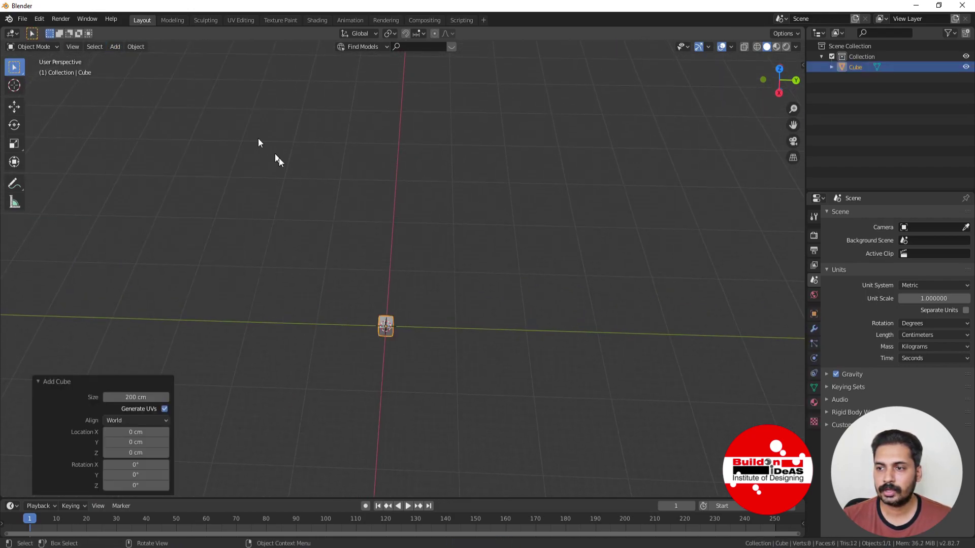
middle_click_drag(406, 341, 366, 319)
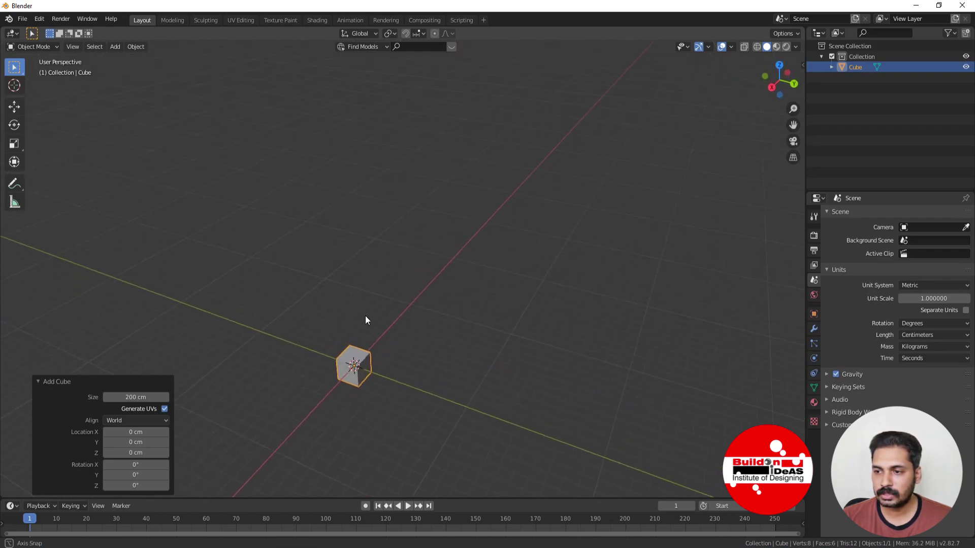
key("Tab")
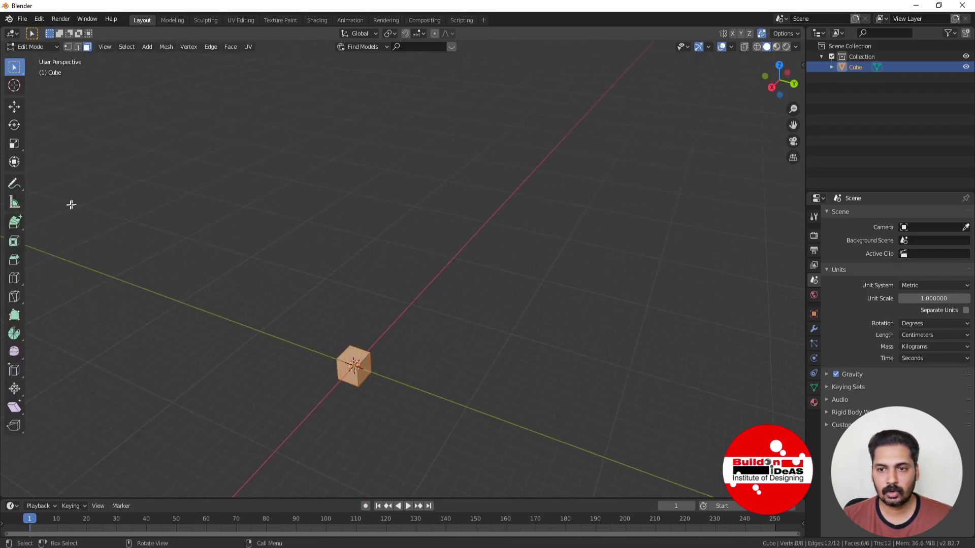
Step: Extrude the cube's top face straight up with Extrude to Cursor through two points, forming a tall thin column
left_click(13, 225)
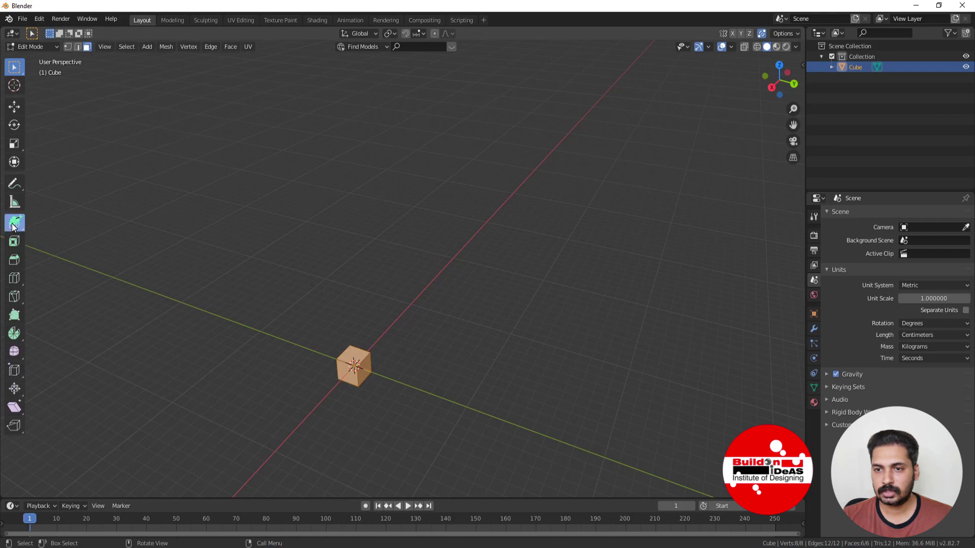
key("w")
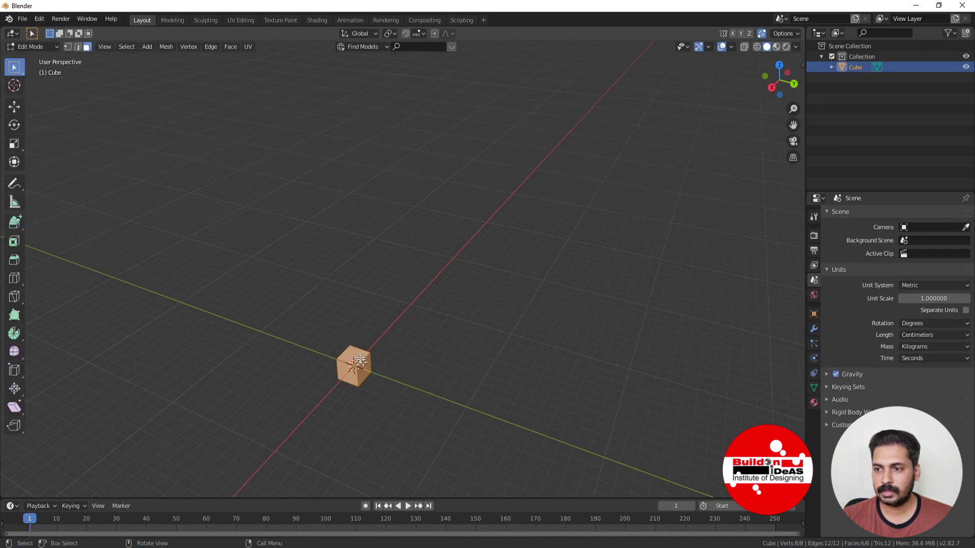
left_click(354, 356)
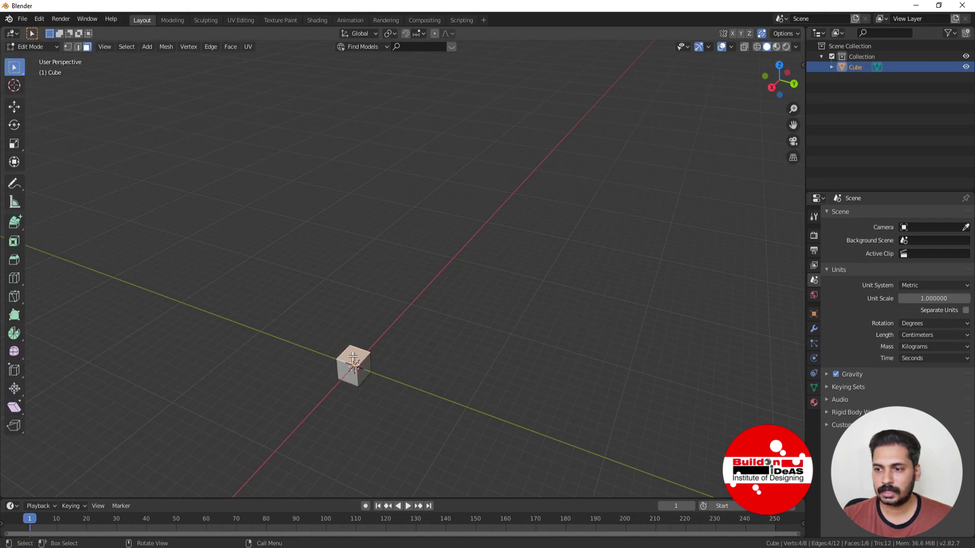
left_click(14, 223)
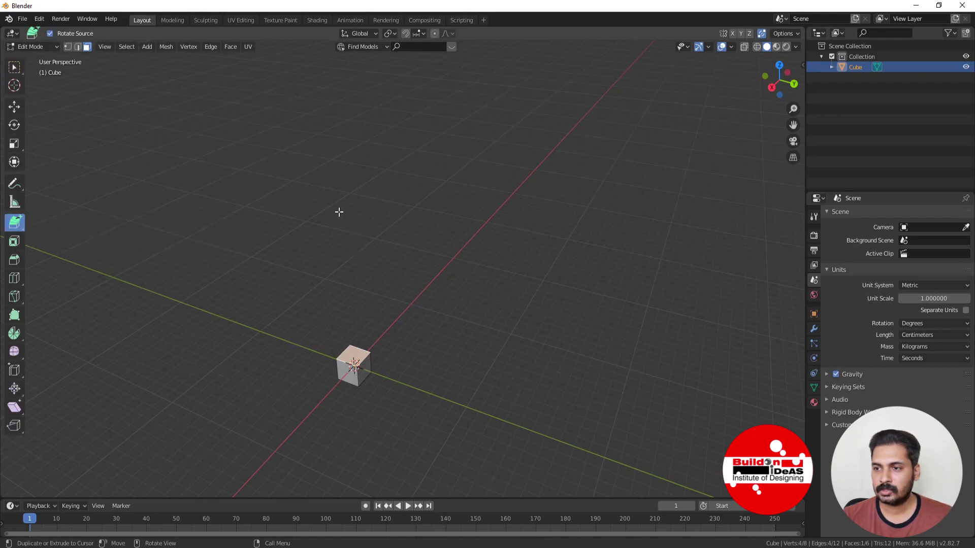
scroll(331, 280, "down", 4)
middle_click_drag(425, 391, 386, 444)
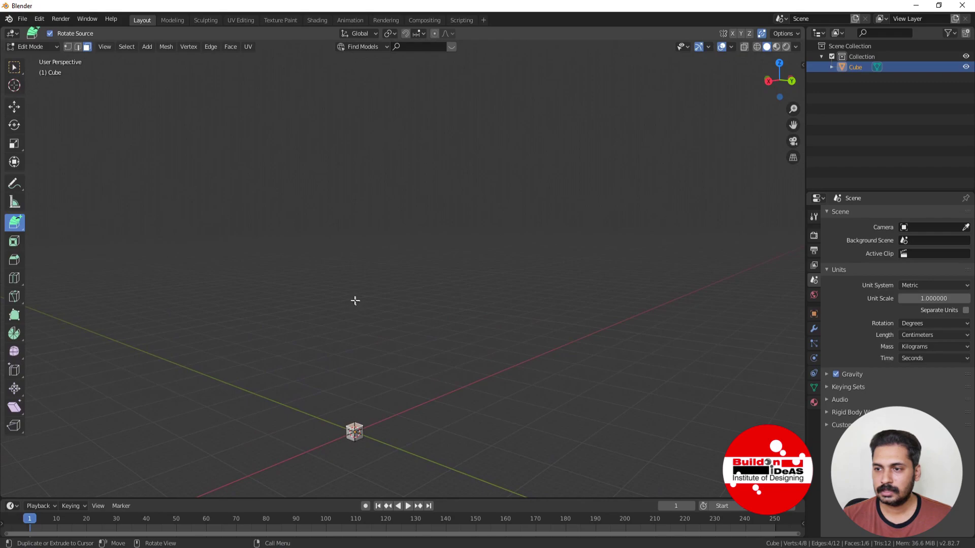
left_click(357, 300)
left_click(355, 193)
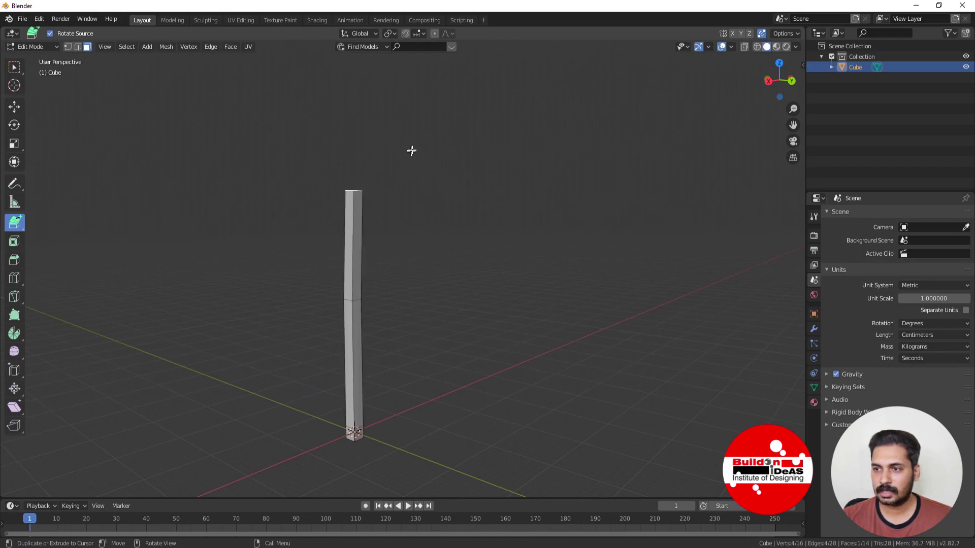
Step: Continue the column upward with Extrude to Cursor through six more points, bending it into a zigzag trunk
left_click(393, 123)
left_click(386, 81)
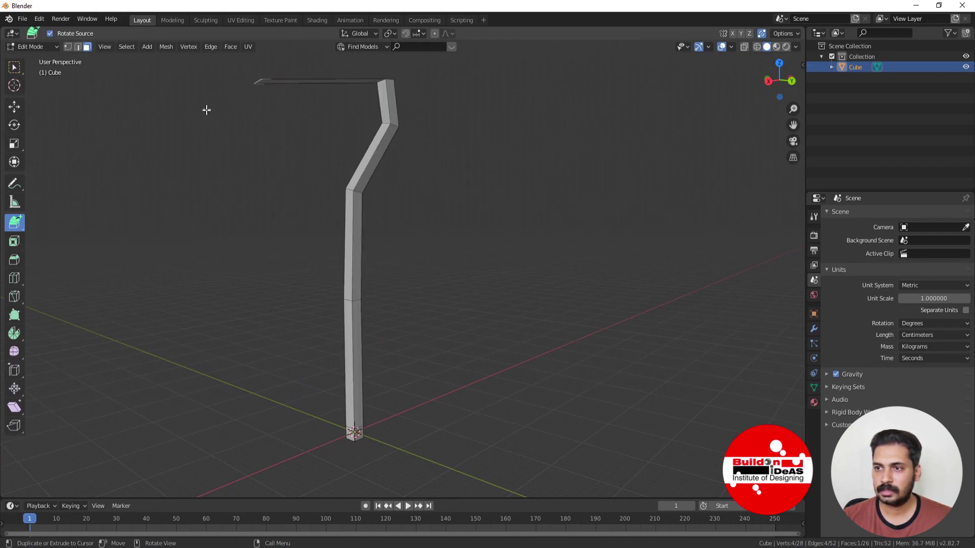
scroll(254, 161, "down", 3)
left_click(366, 117)
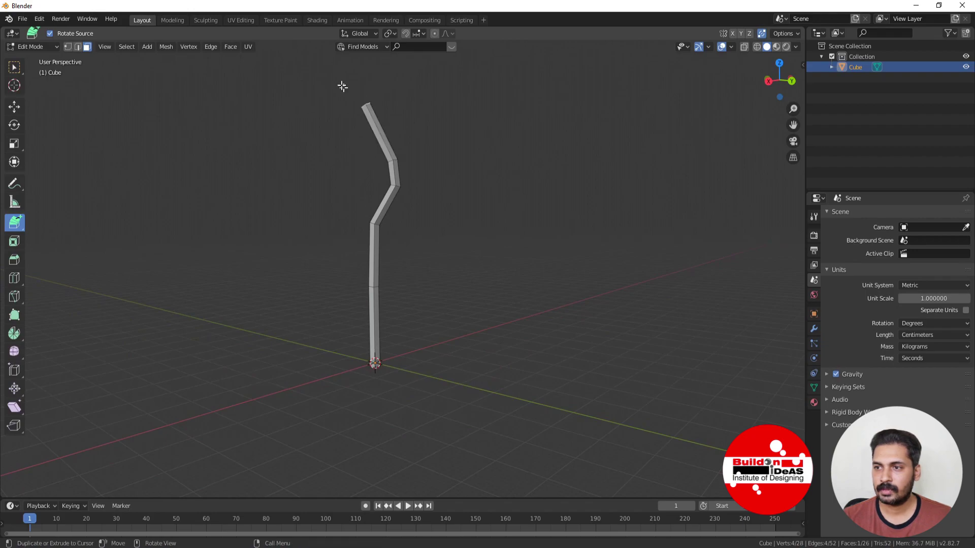
left_click(341, 87)
middle_click_drag(365, 83, 326, 279)
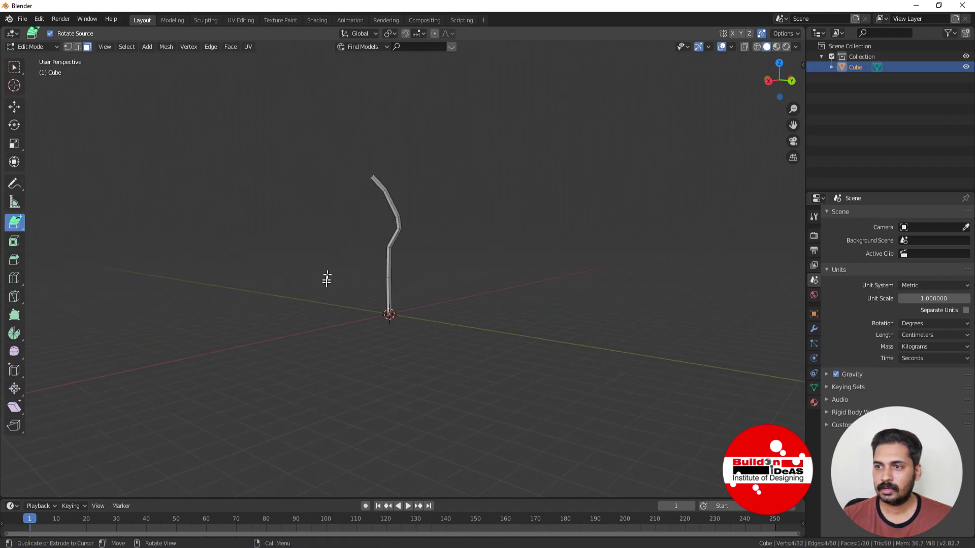
left_click(375, 113)
left_click(389, 88)
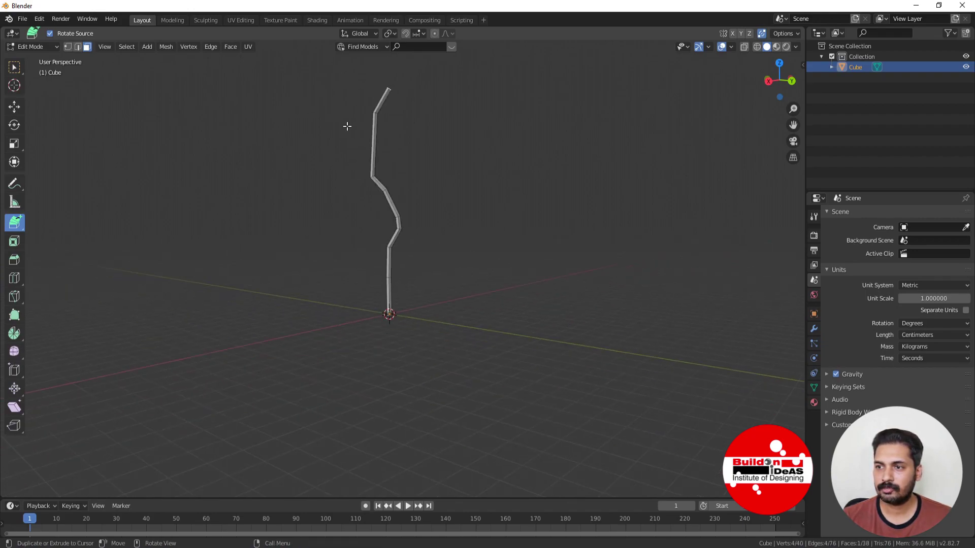
scroll(399, 203, "up", 2)
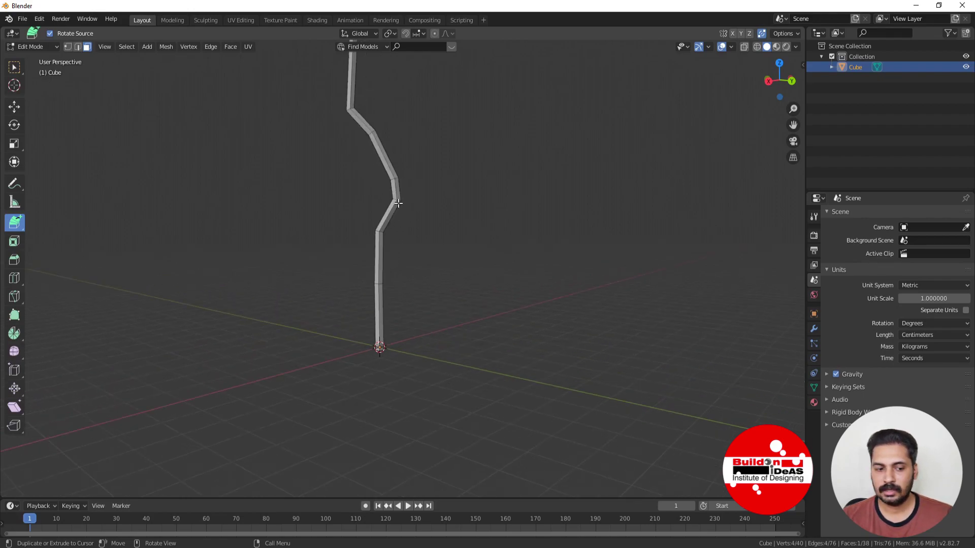
Step: Extrude the side face of the short segment at the trunk's first bend with Extrude to Cursor through four points, forming a bent side branch
right_click(288, 124)
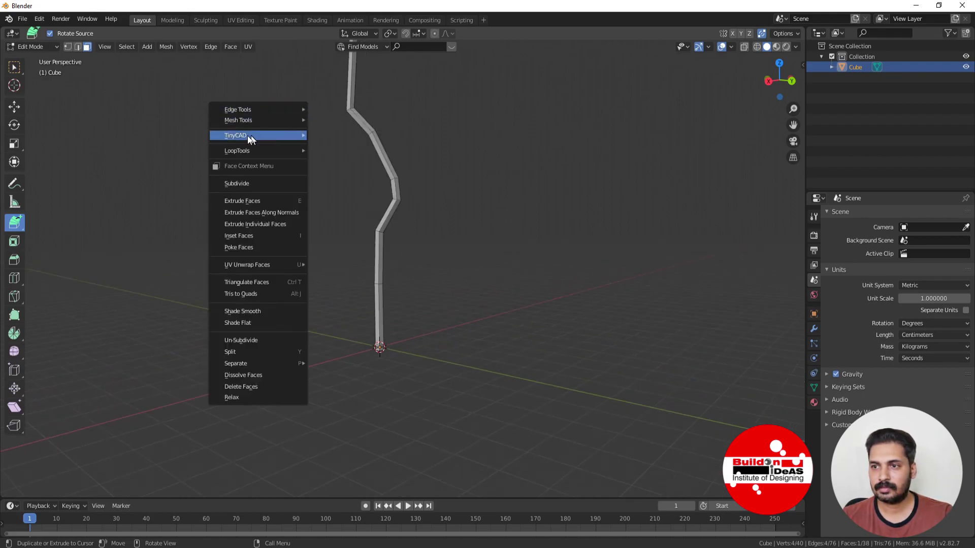
left_click(14, 67)
scroll(318, 224, "up", 2)
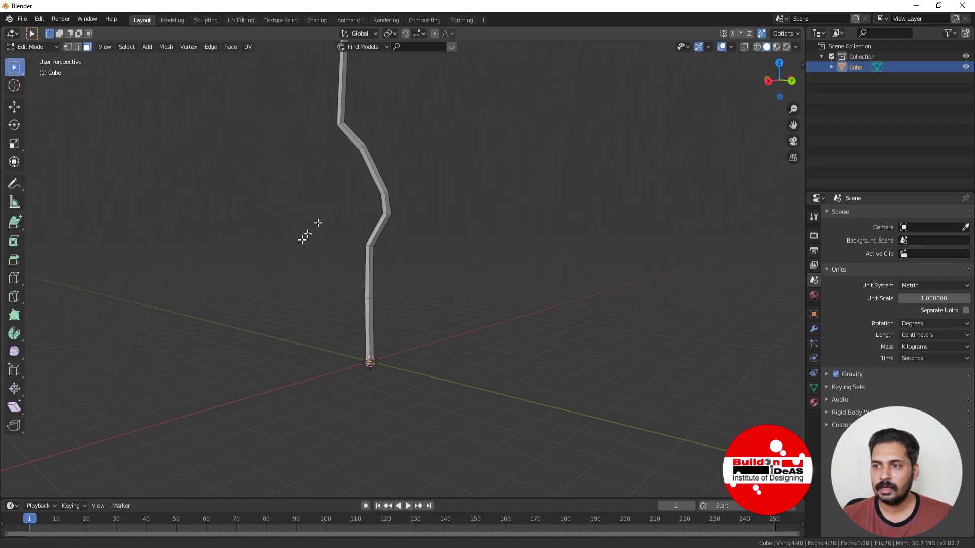
left_click(313, 226)
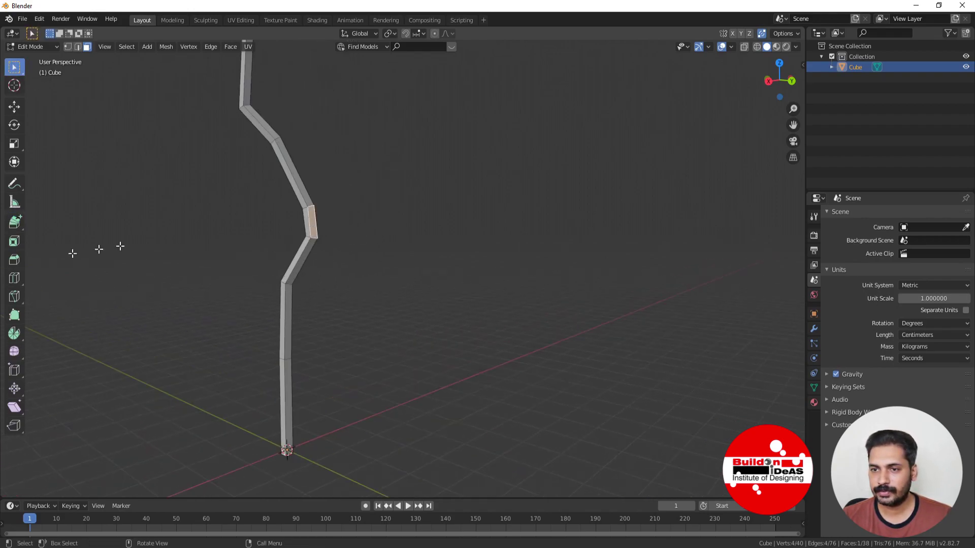
left_click(14, 222)
left_click(457, 205)
left_click(535, 233)
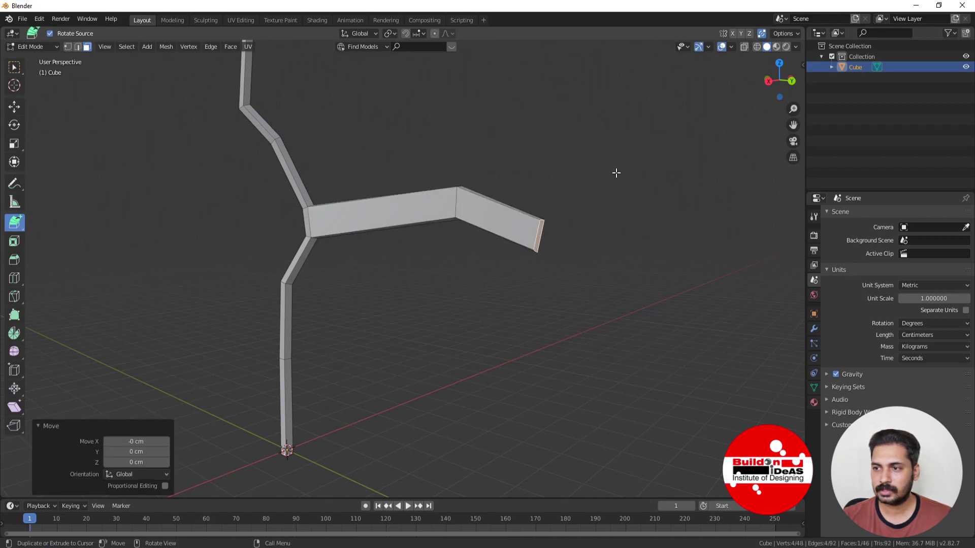
left_click(615, 171)
left_click(649, 100)
scroll(495, 330, "down", 1)
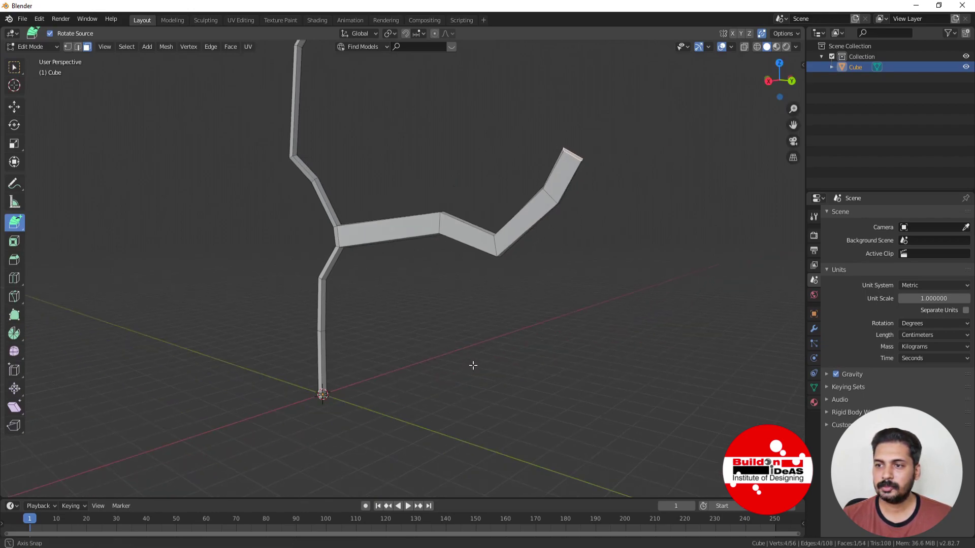
middle_click_drag(472, 364, 417, 375)
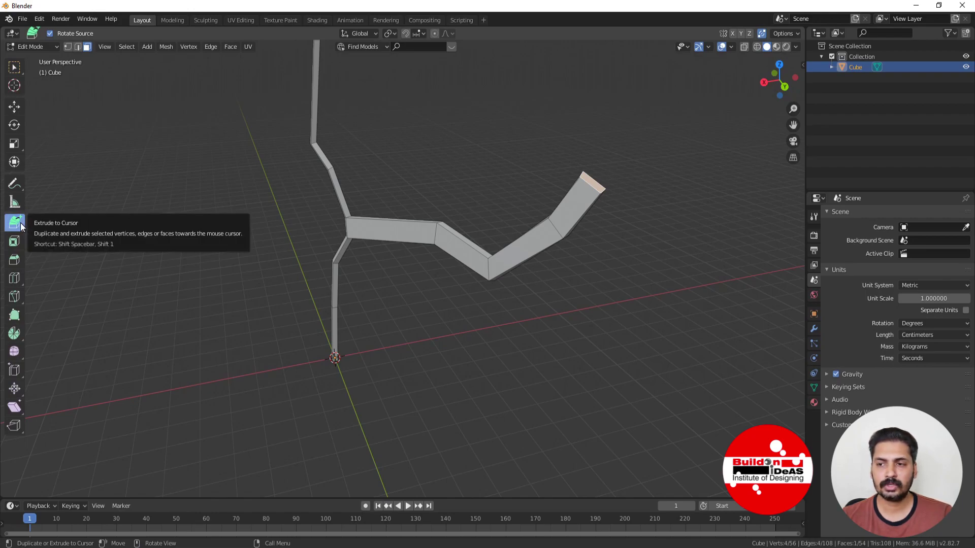
Step: Replace the branched object with a new cube mesh and open it in Edit Mode
key("Tab")
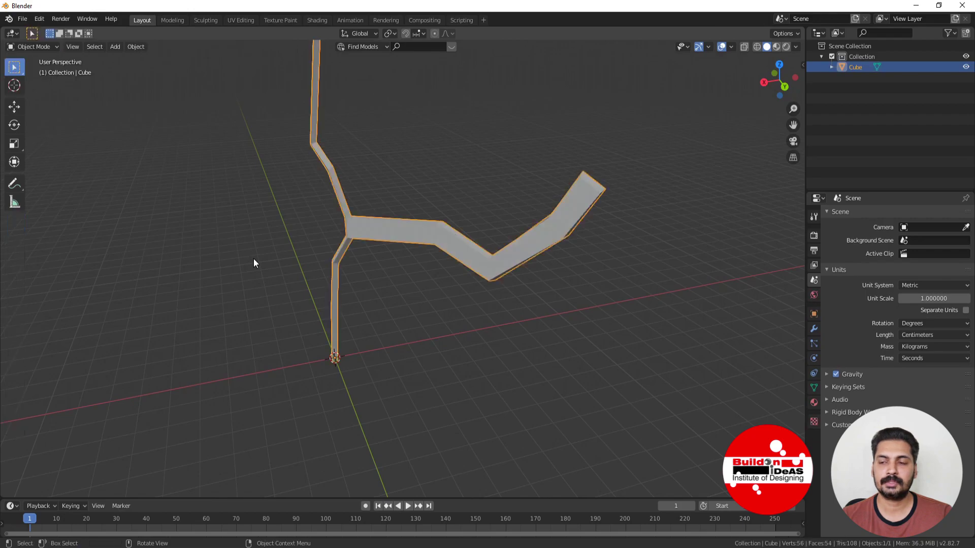
key("Delete")
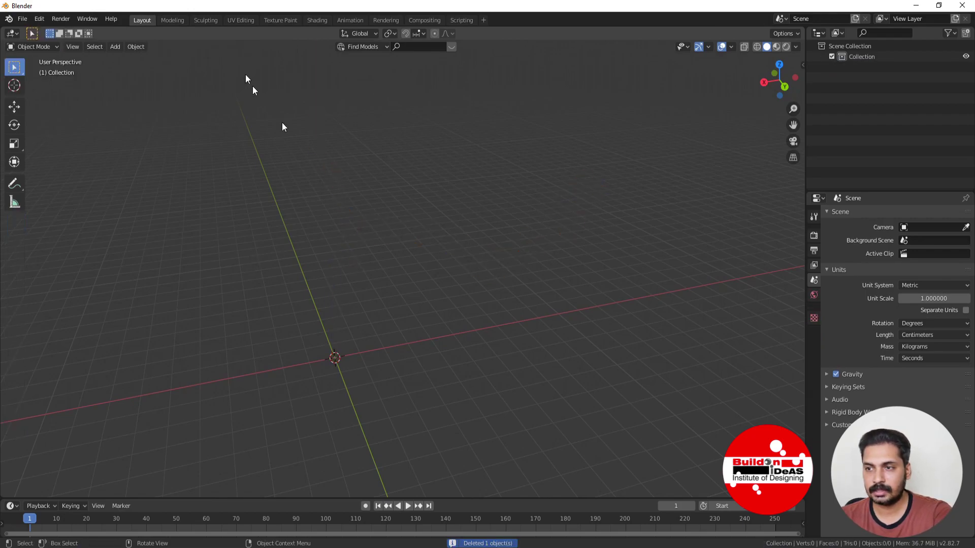
left_click(113, 46)
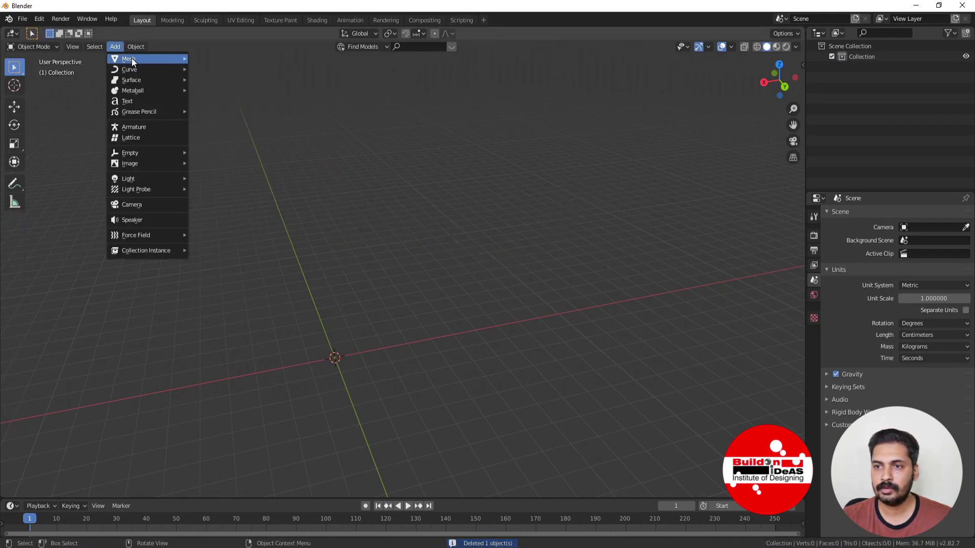
mouse_move(130, 59)
left_click(203, 70)
key("Tab")
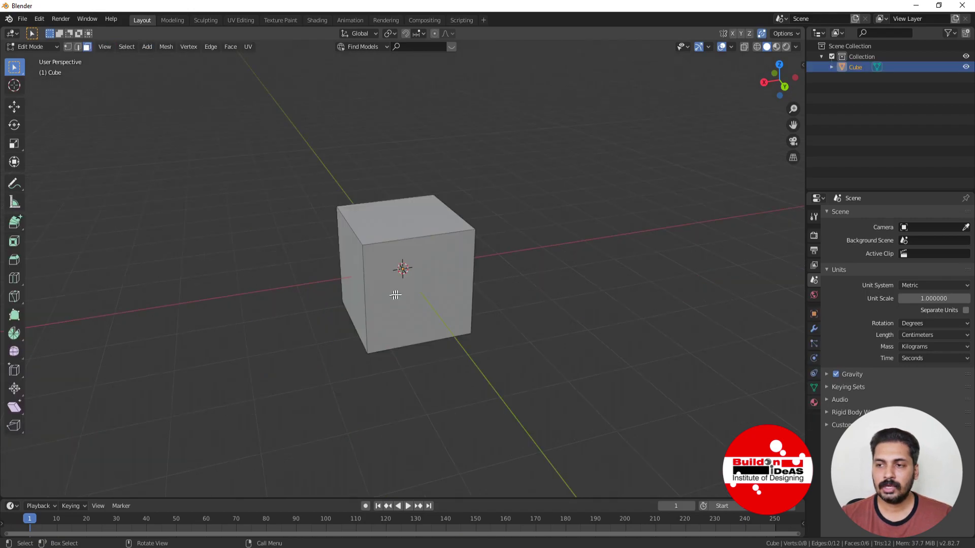
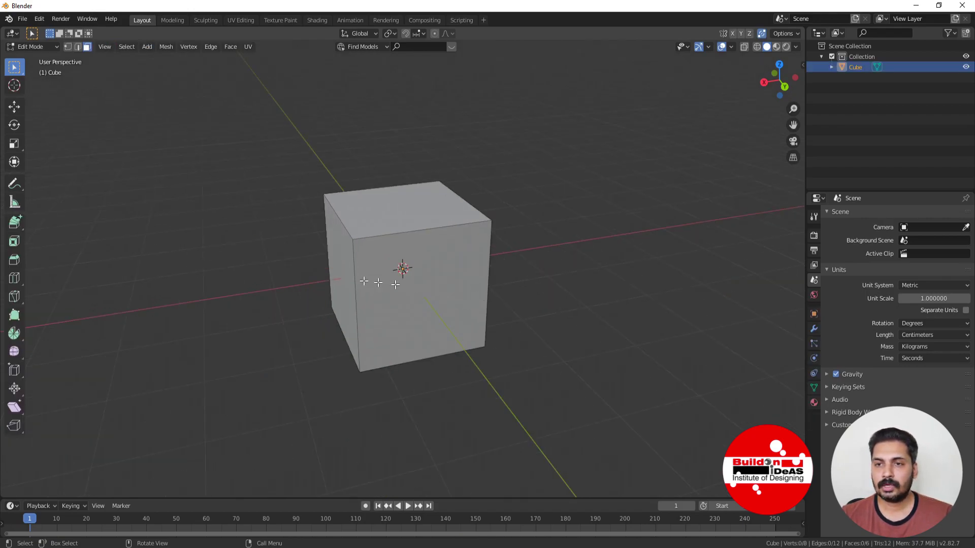
Step: Inset the cube's face facing positive Y with the Inset Faces tool and set the thickness to 15 cm
left_click(416, 283)
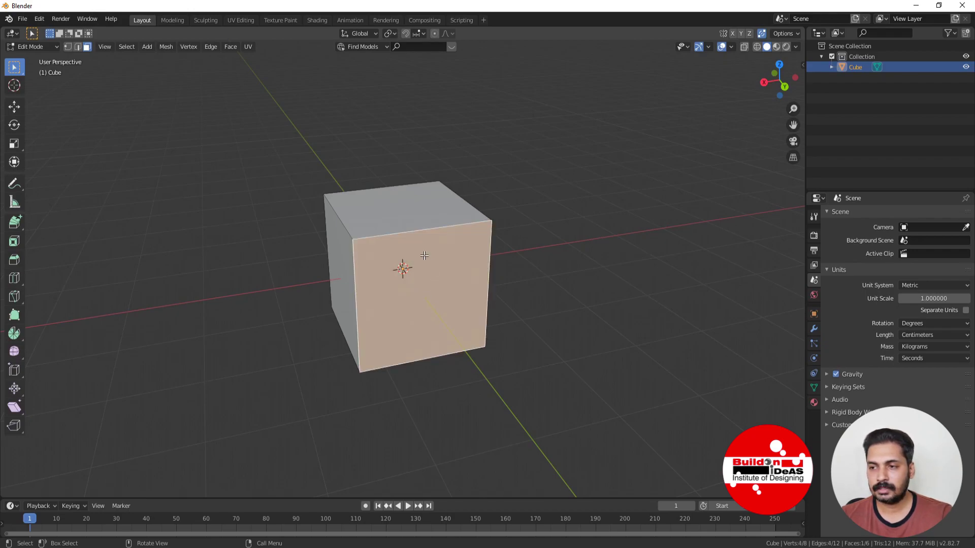
left_click(31, 260)
left_click(18, 236)
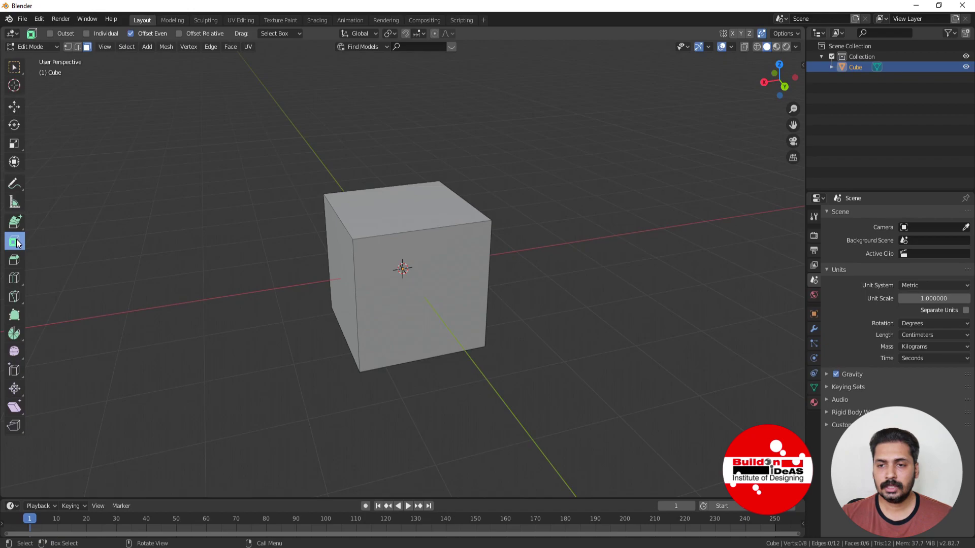
left_click(426, 282)
left_click_drag(487, 382, 465, 355)
scroll(380, 351, "down", 2)
left_click(150, 428)
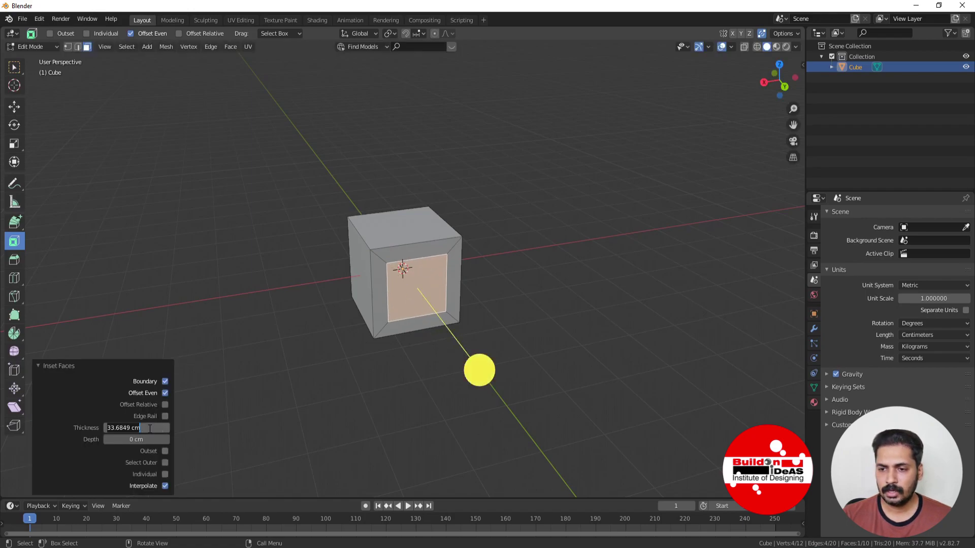
type("15")
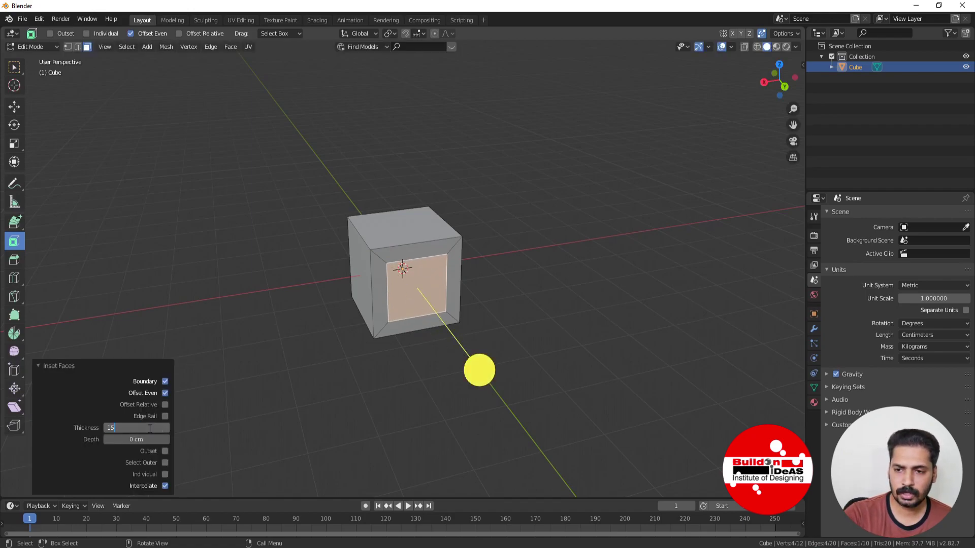
key("Return")
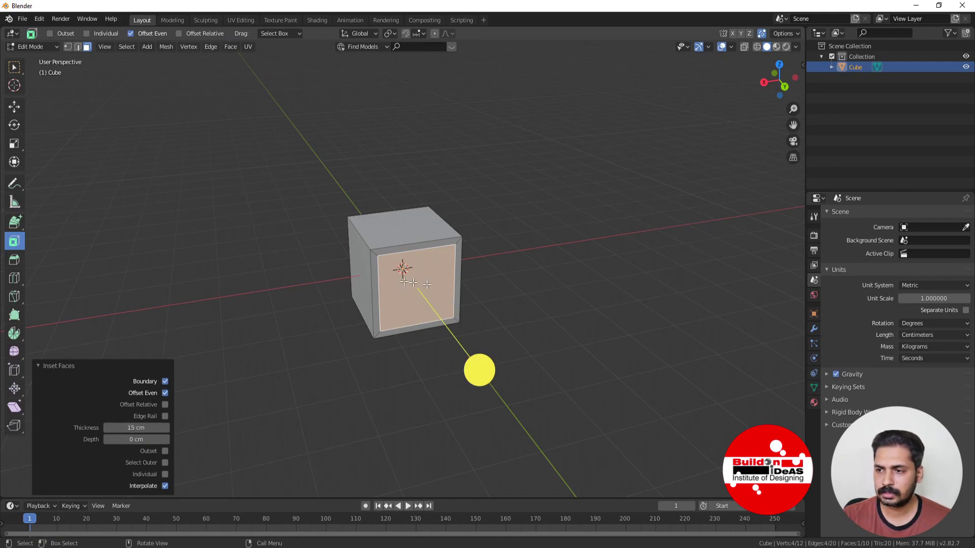
Step: Inset the cube's top face and the face facing positive X together by about 48.85 cm, with Individual enabled
mouse_move(406, 285)
middle_mouse_down()
mouse_move(383, 307)
mouse_move(406, 311)
mouse_move(396, 300)
middle_mouse_up()
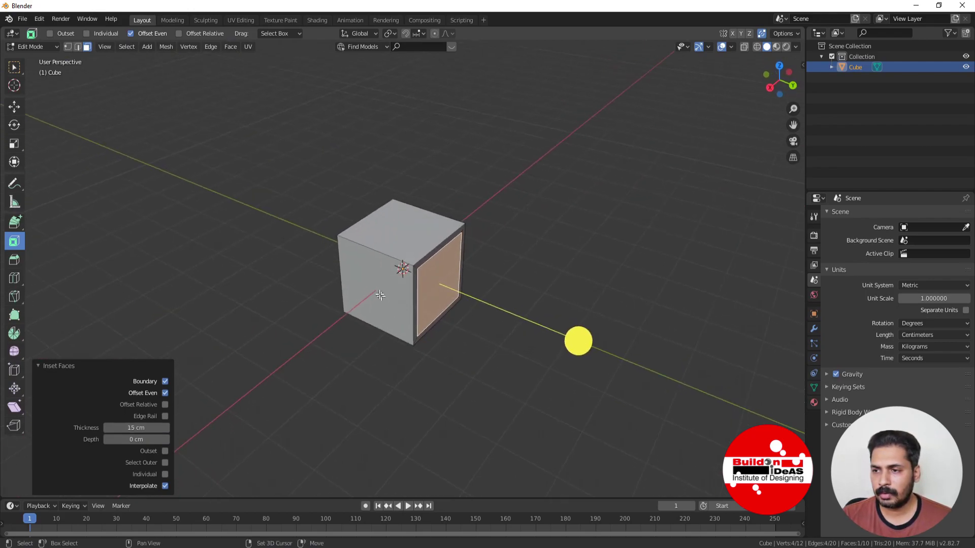
left_click(357, 301, "shift")
left_click(401, 224)
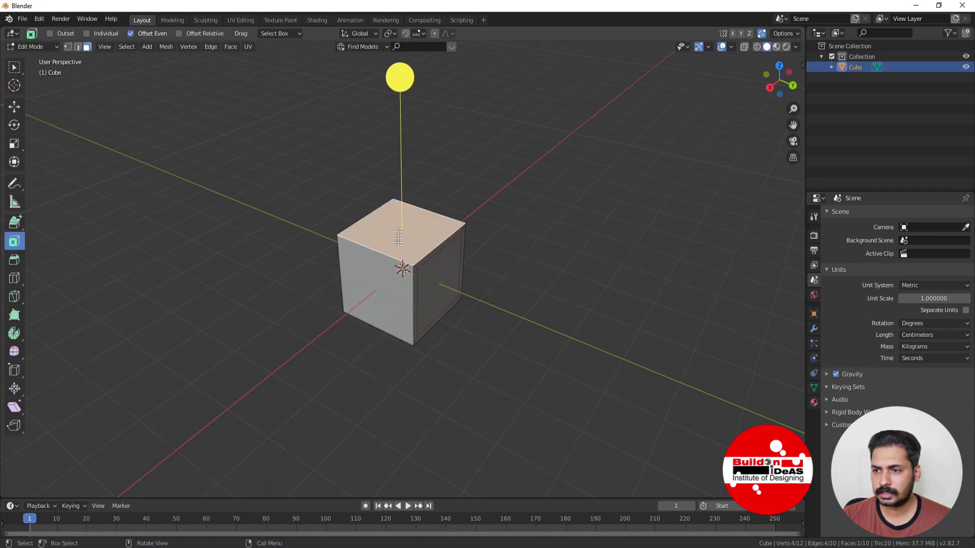
left_click(356, 284, "shift")
mouse_move(312, 215)
left_mouse_down()
mouse_move(352, 210)
mouse_move(363, 226)
mouse_move(349, 201)
mouse_move(306, 206)
left_mouse_up()
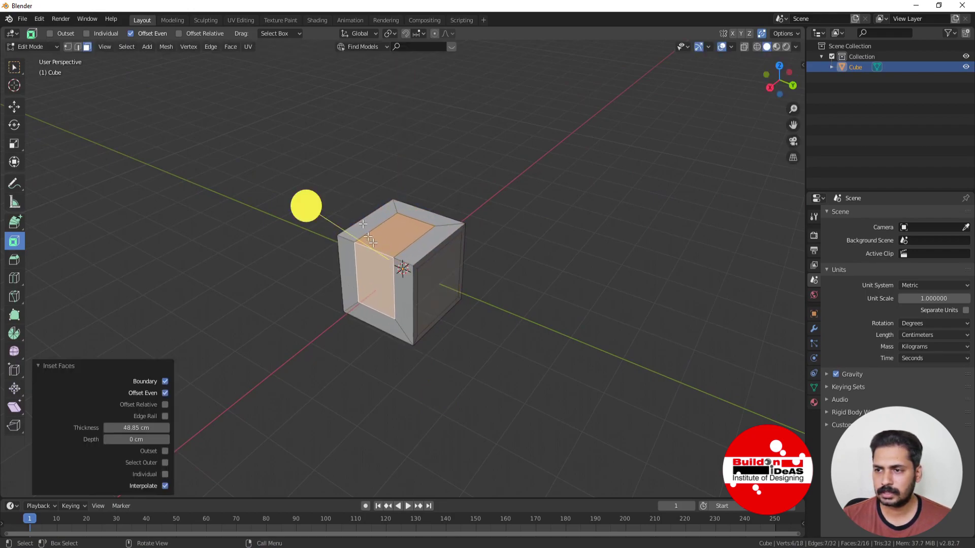
left_click(165, 475)
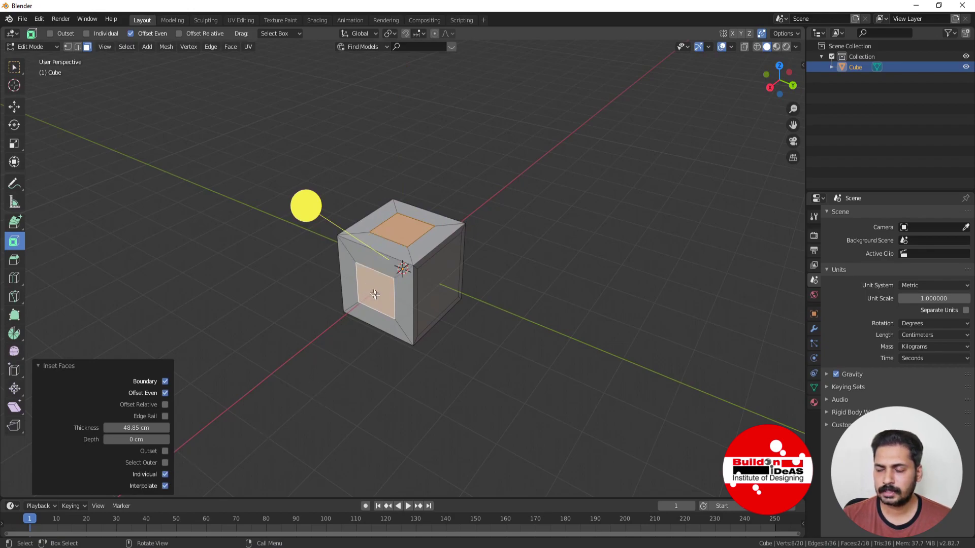
Step: Set the individual inset of the top and positive X faces to a thickness of 20 cm and return to the selection tool
middle_click_drag(536, 340, 461, 327)
scroll(436, 327, "up", 2)
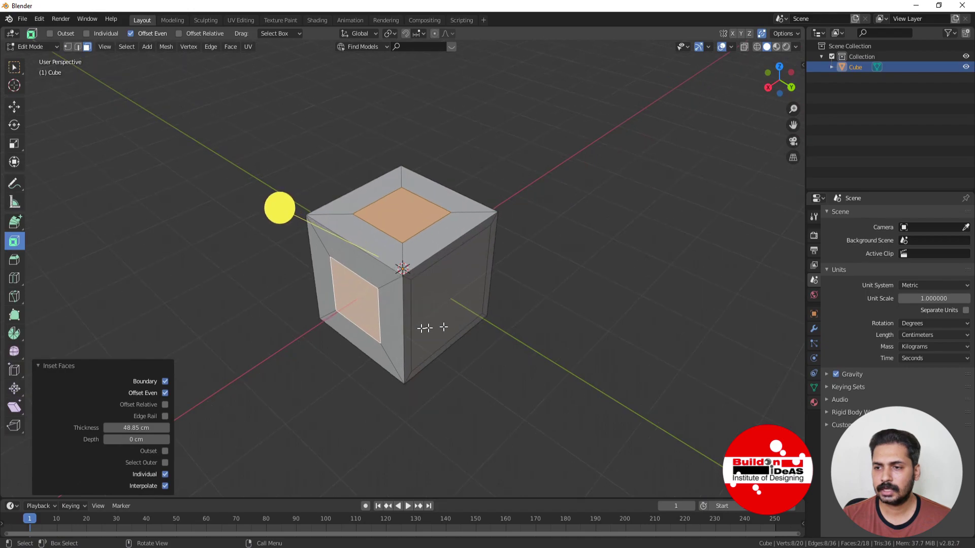
left_click(146, 428)
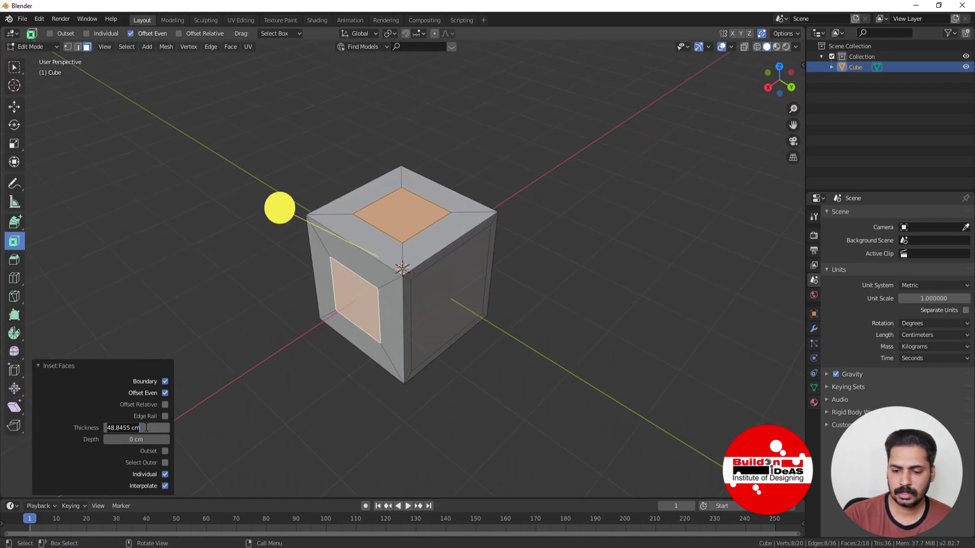
type("20")
key("Return")
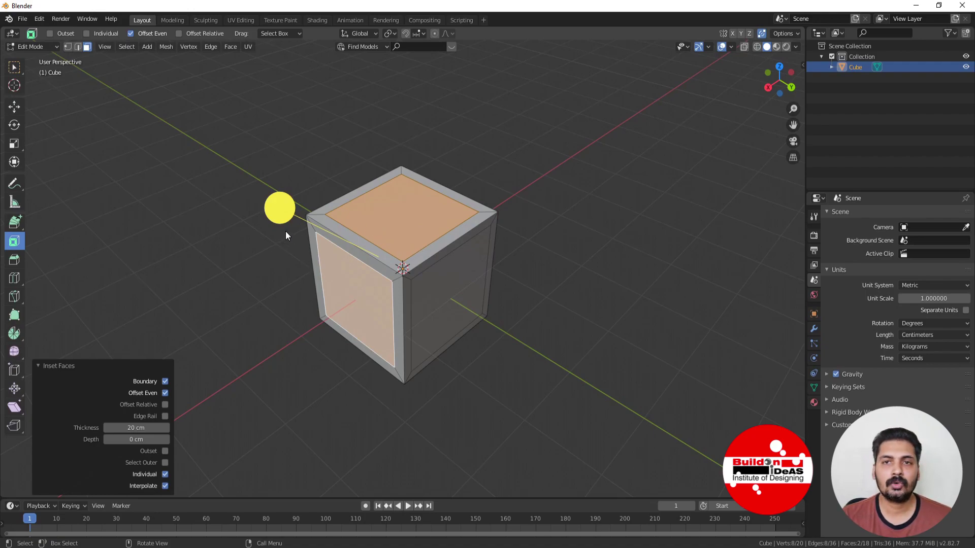
left_click(14, 67)
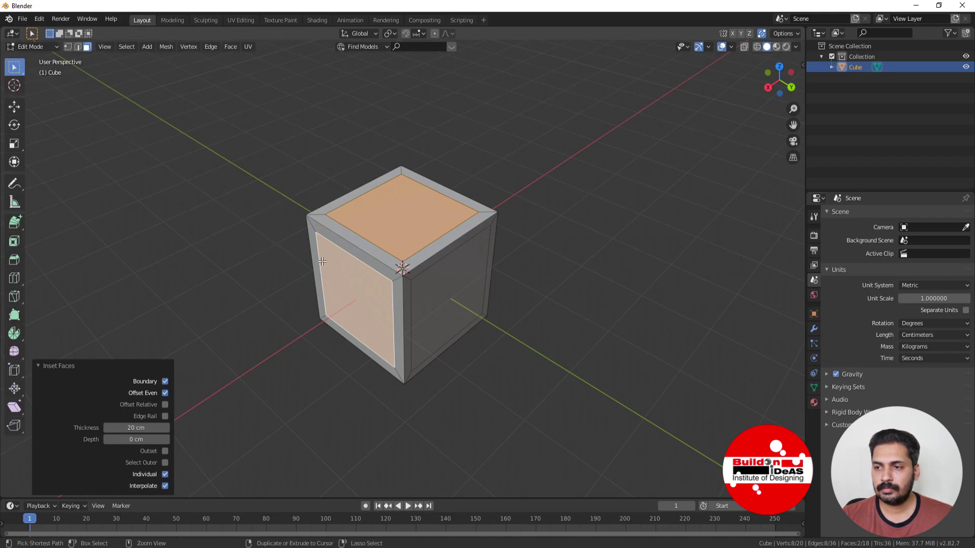
Step: Replace the inset cube with a new cube mesh and open it in Edit Mode
key("Tab")
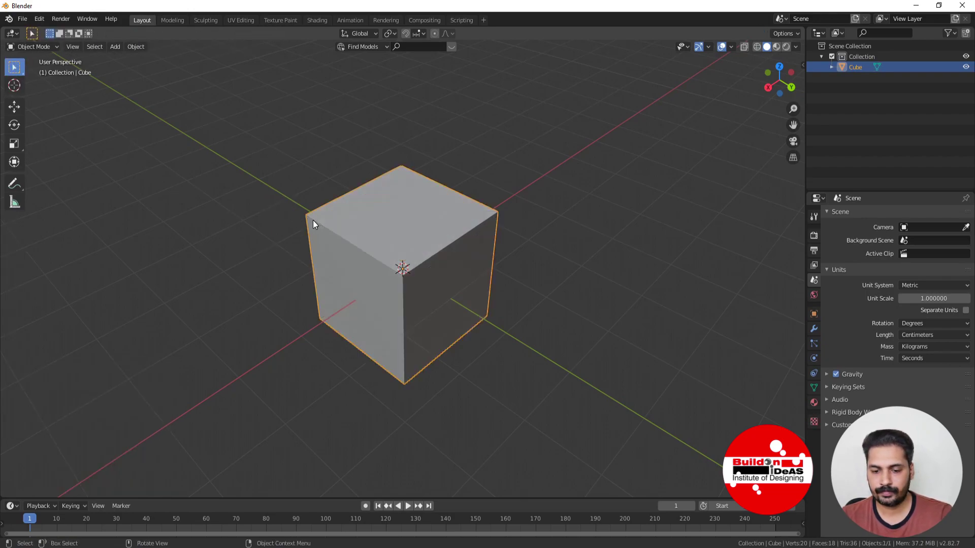
key("Delete")
left_click(115, 47)
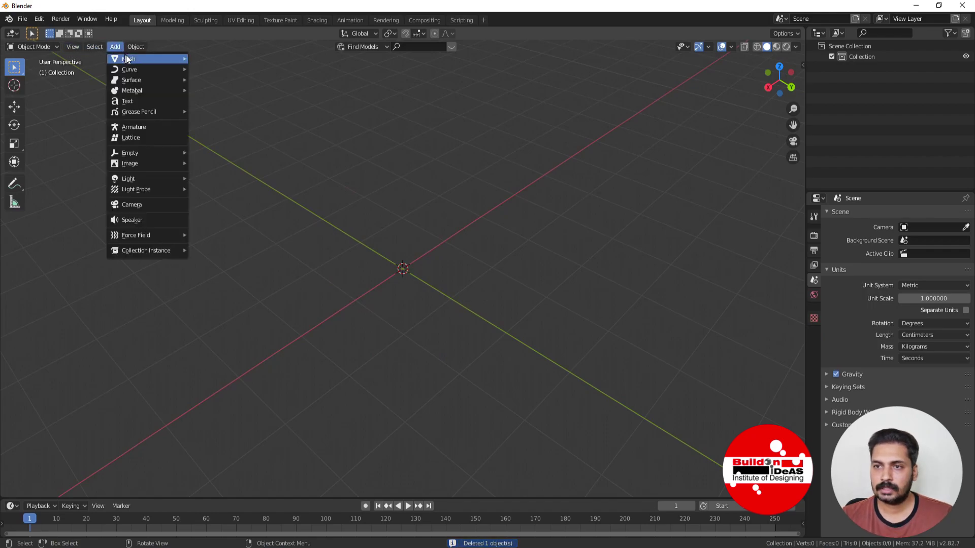
mouse_move(136, 61)
left_click(205, 69)
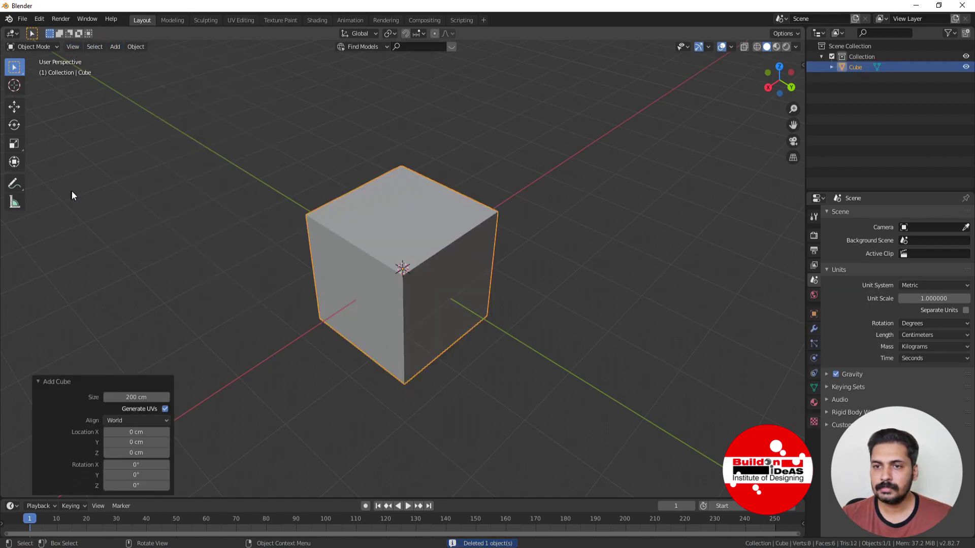
key("Tab")
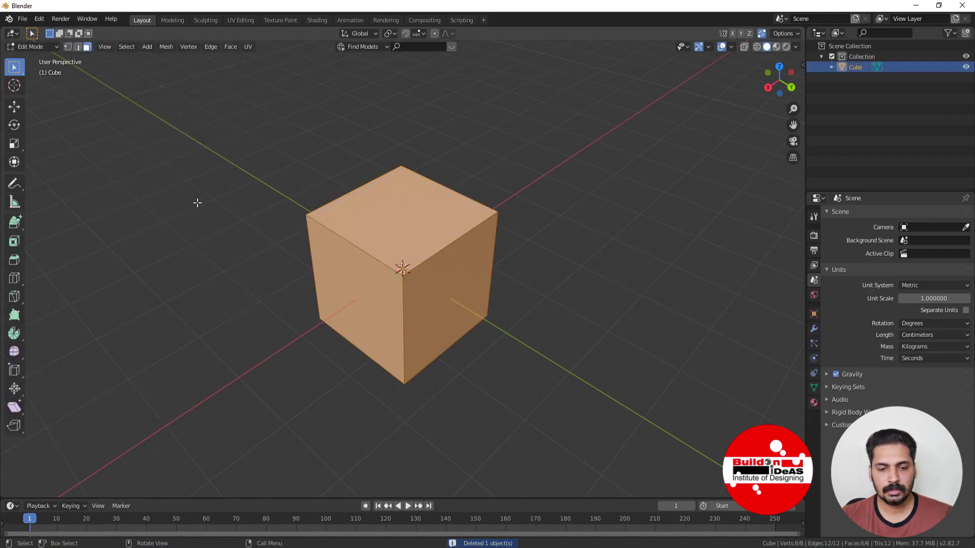
Step: Bevel the cube's top edge on the positive Y side by about 101 cm, using 14 segments
left_click(14, 260)
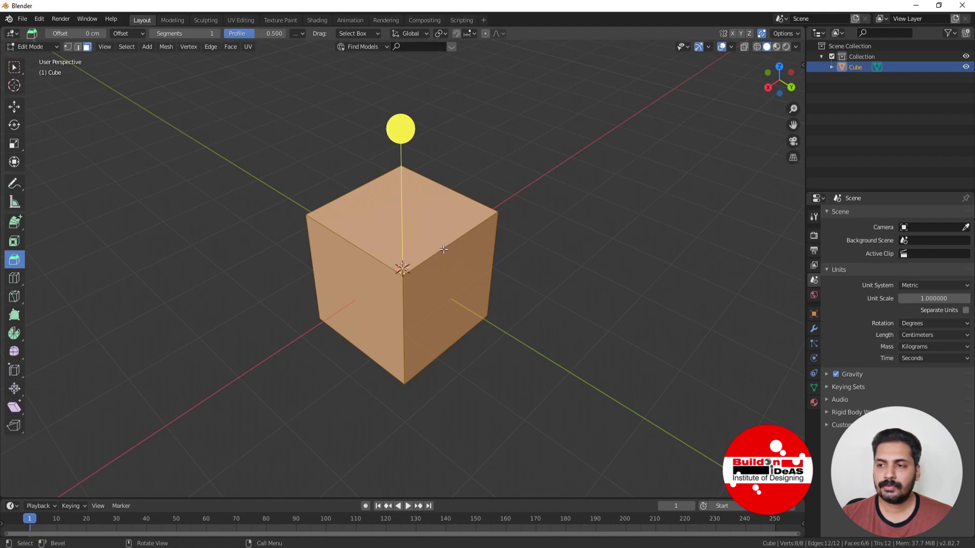
left_click(77, 47)
key("a")
left_click(446, 243)
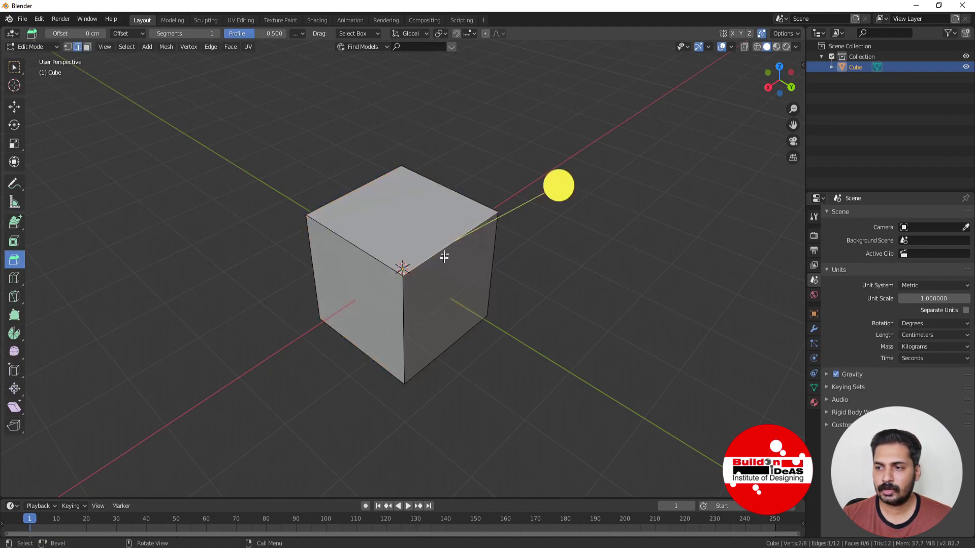
left_click_drag(558, 183, 643, 258)
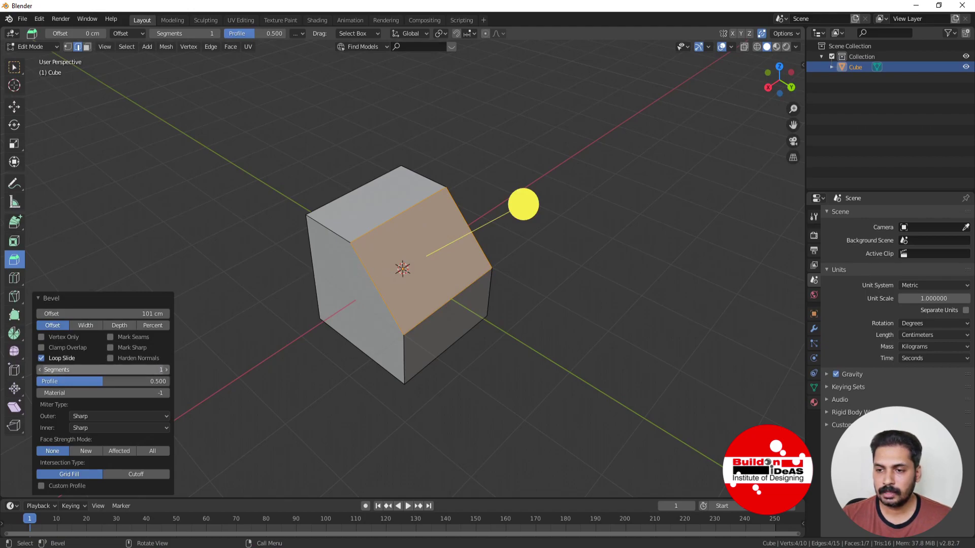
left_click_drag(101, 370, 134, 370)
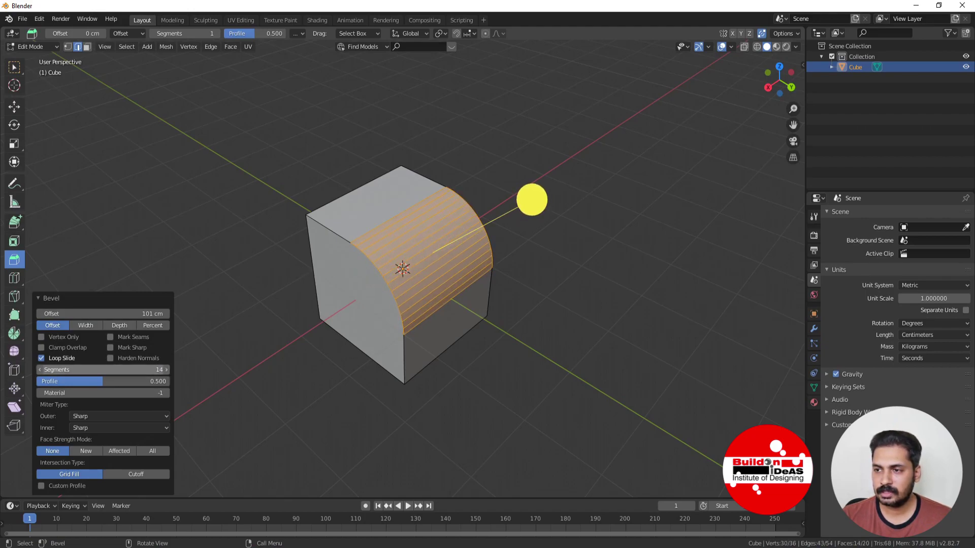
Step: Set the bevel's profile to 0.545, then give it a Cornice Moulding custom profile with 39 segments
middle_click_drag(347, 295, 318, 291)
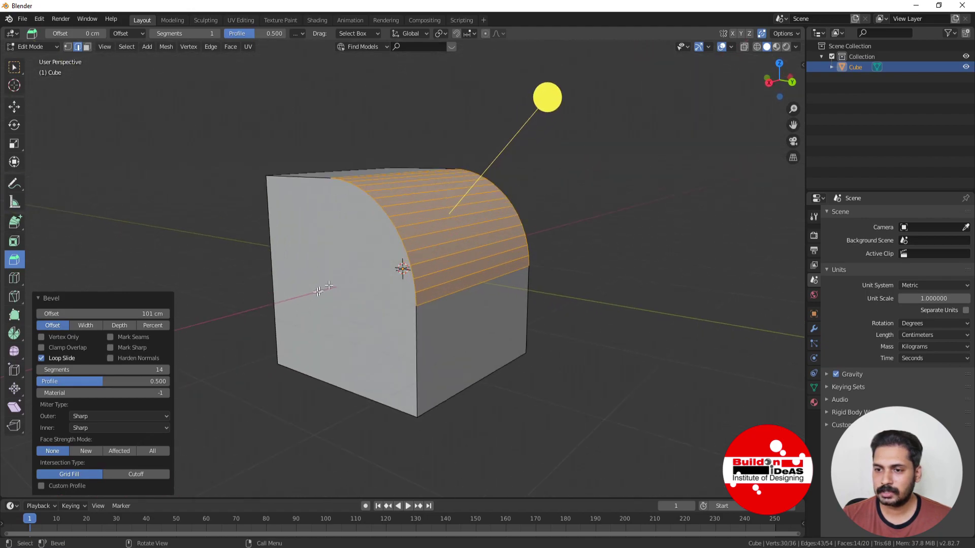
mouse_move(105, 380)
left_mouse_down()
mouse_move(51, 381)
mouse_move(163, 381)
mouse_move(70, 381)
mouse_move(109, 381)
left_mouse_up()
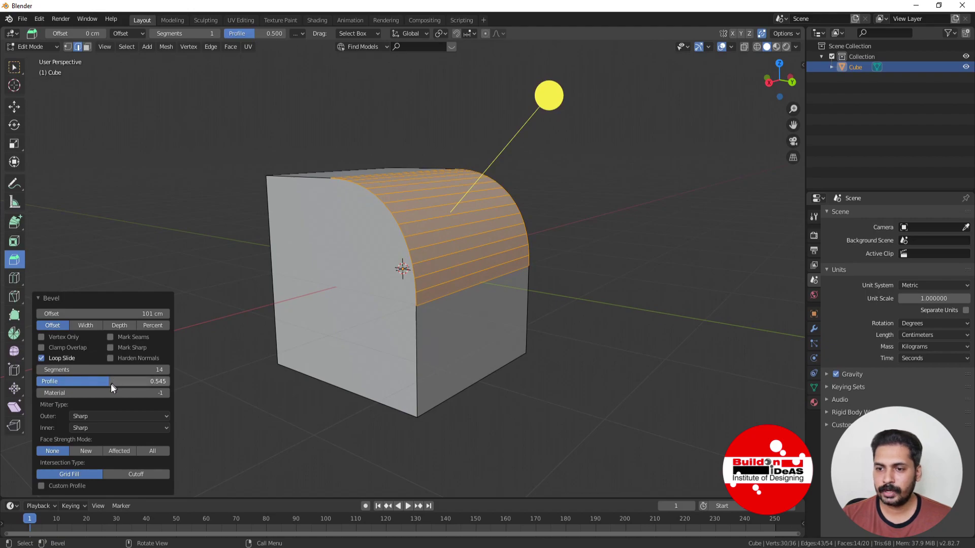
left_click(42, 486)
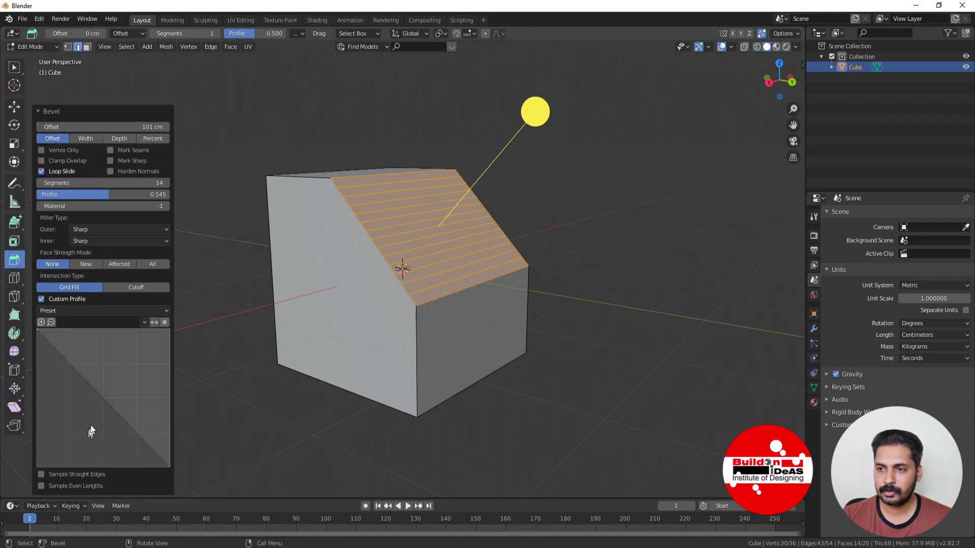
left_click(131, 310)
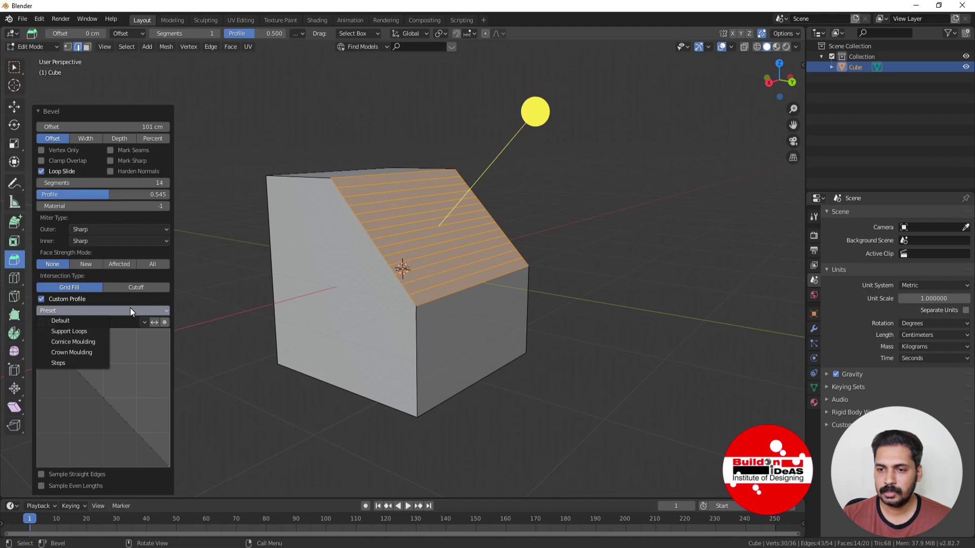
left_click(63, 343)
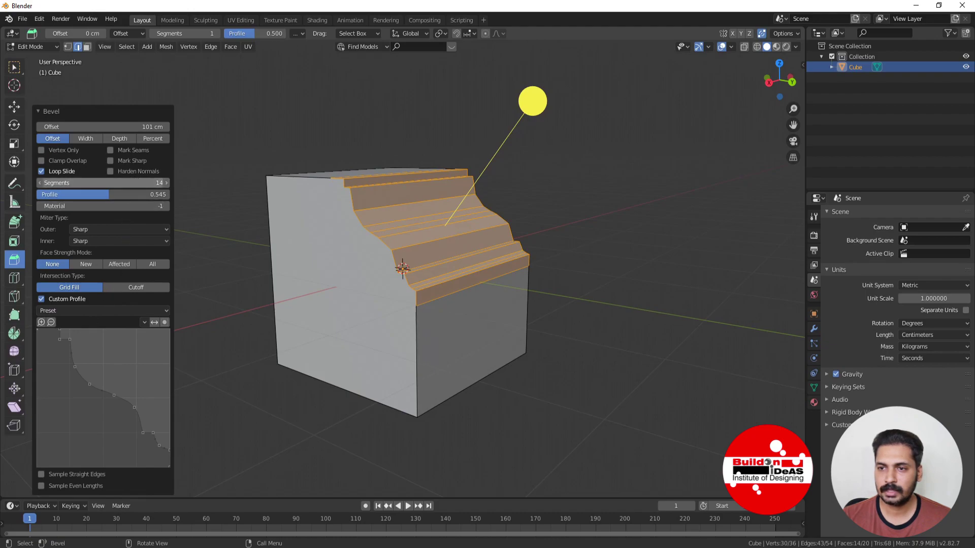
left_click_drag(101, 183, 147, 183)
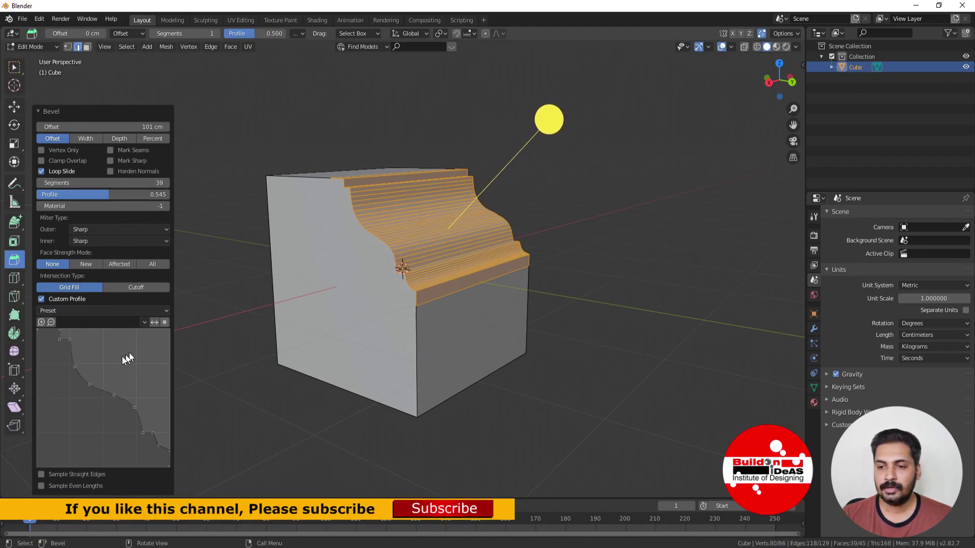
Step: Reshape the bevel's custom profile by moving its curve points, and reverse the profile's path
left_click_drag(75, 366, 123, 428)
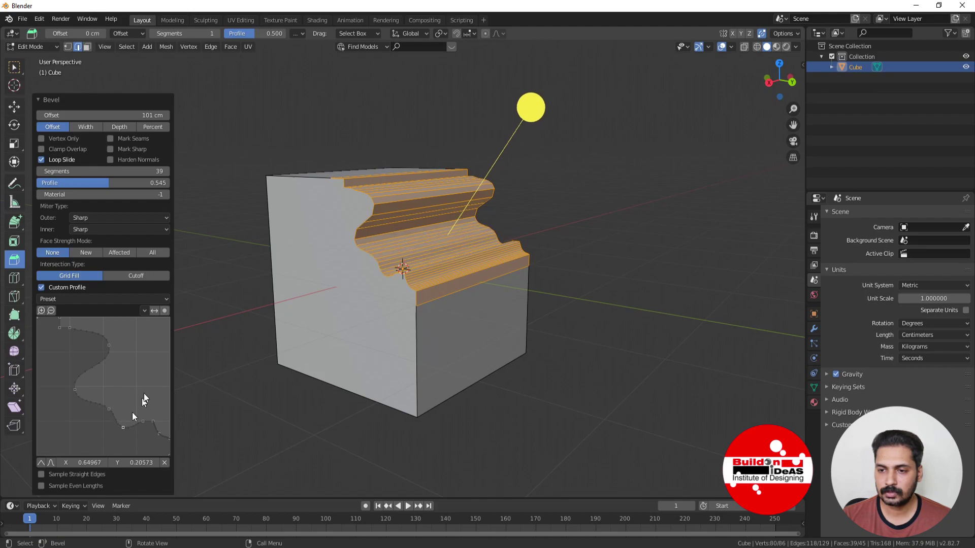
left_click(155, 312)
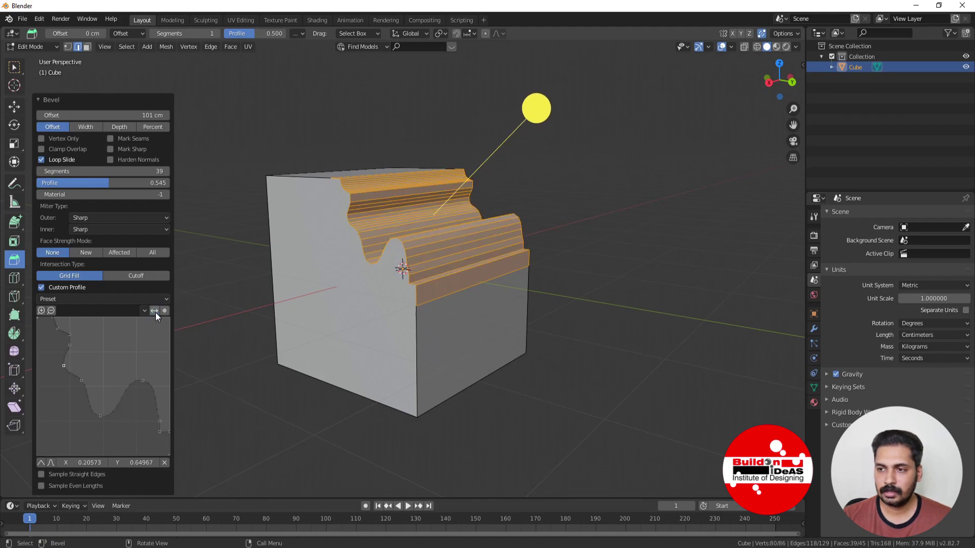
left_click(154, 311)
left_click(155, 312)
left_click(154, 312)
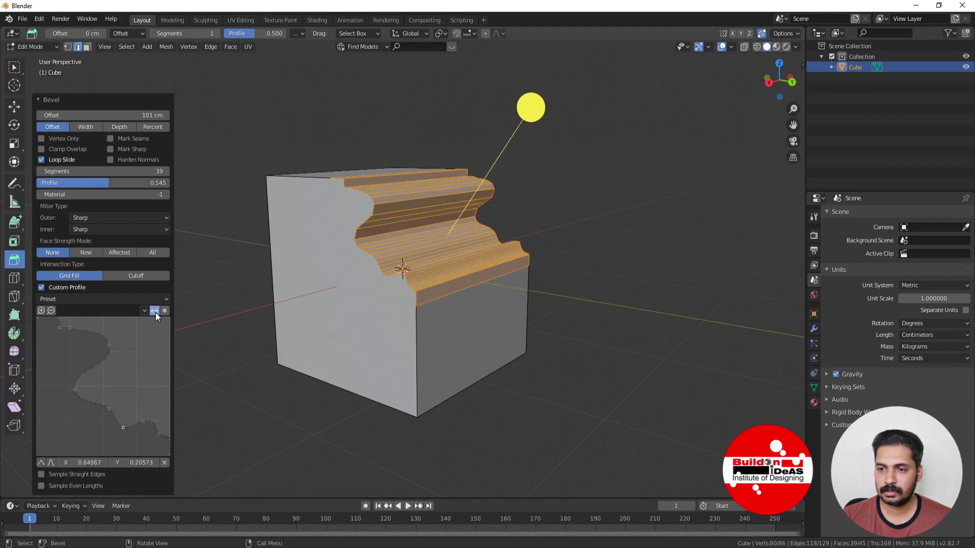
left_click(155, 312)
left_click(155, 312)
left_click(155, 311)
left_click(155, 312)
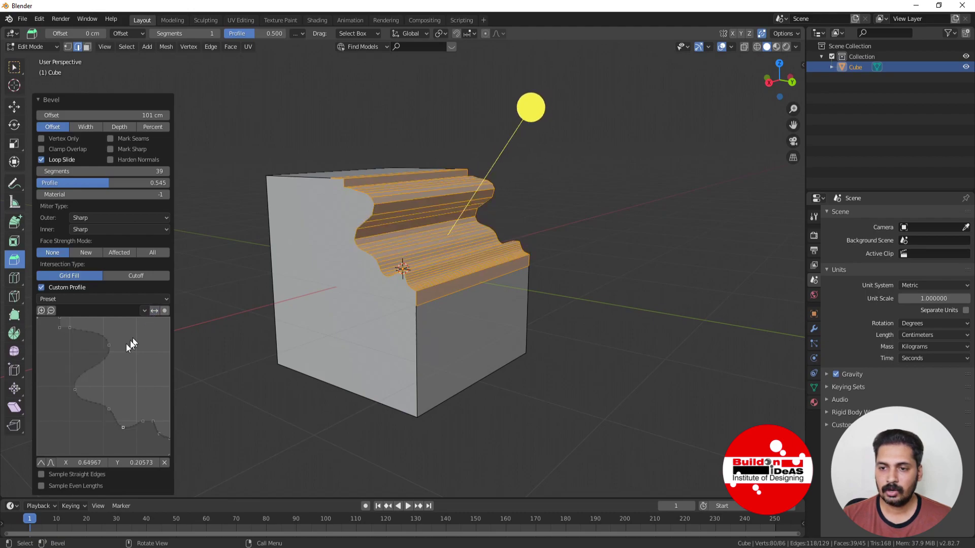
left_click(153, 311)
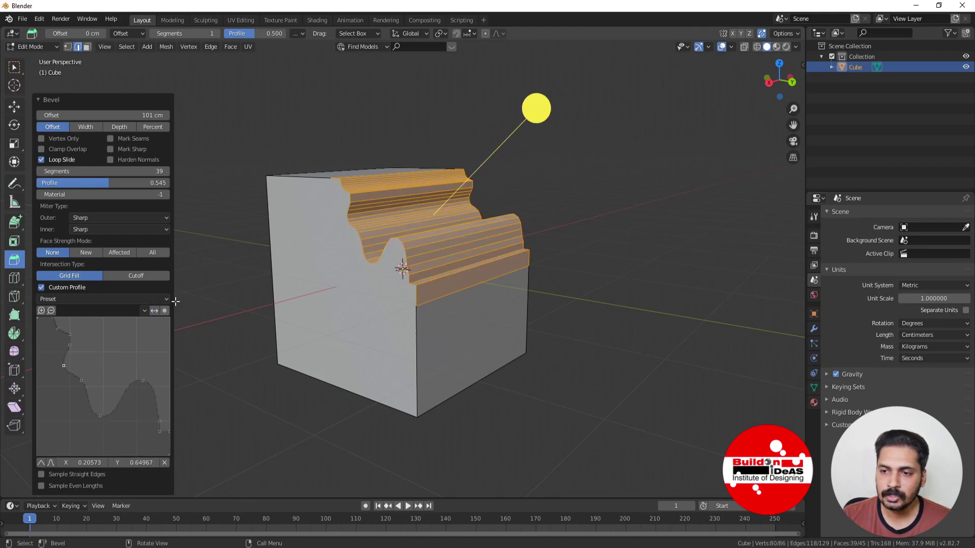
Step: Bevel the vertical edge between the positive X and negative Y faces by about 60.6 cm, using 33 segments
middle_click_drag(381, 362, 425, 337)
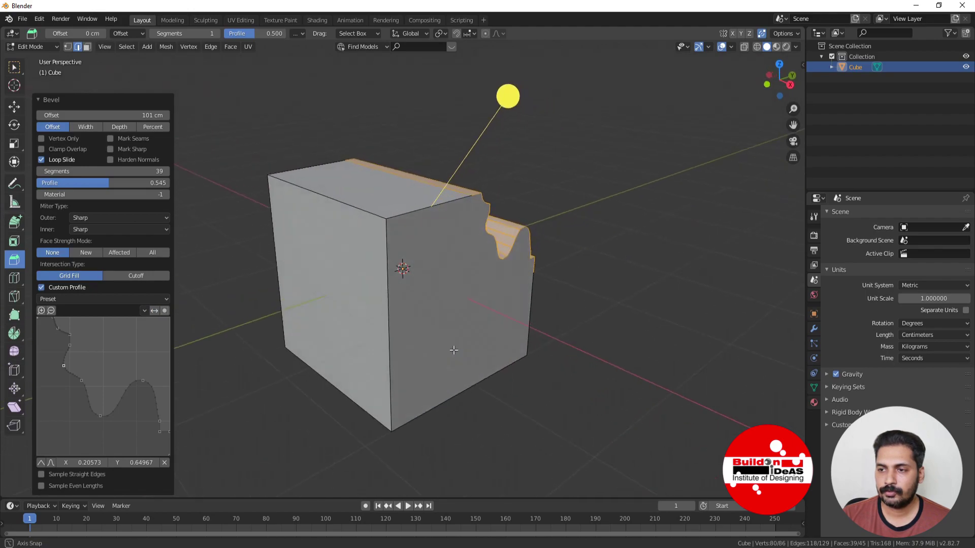
left_click(386, 325)
left_click_drag(367, 432, 375, 398)
scroll(375, 399, "up", 20)
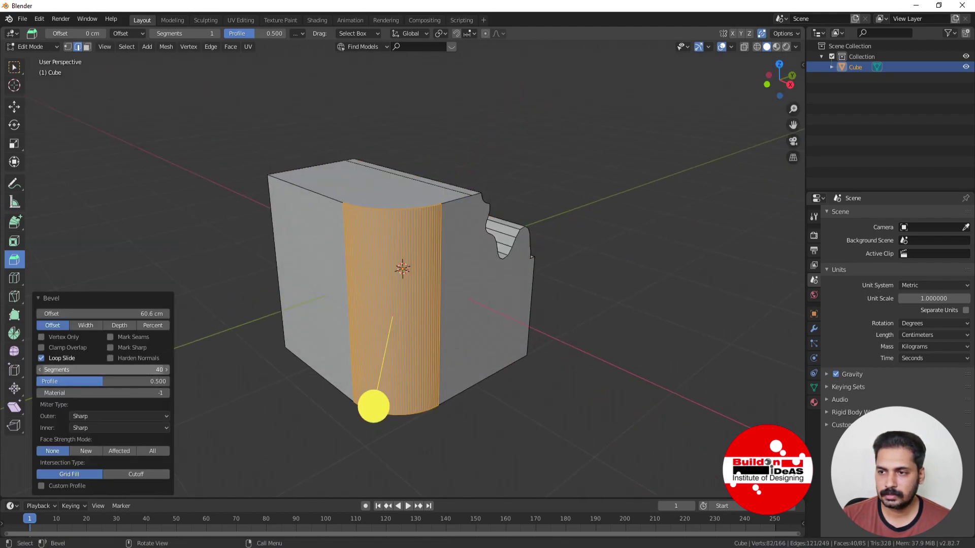
left_click(166, 369)
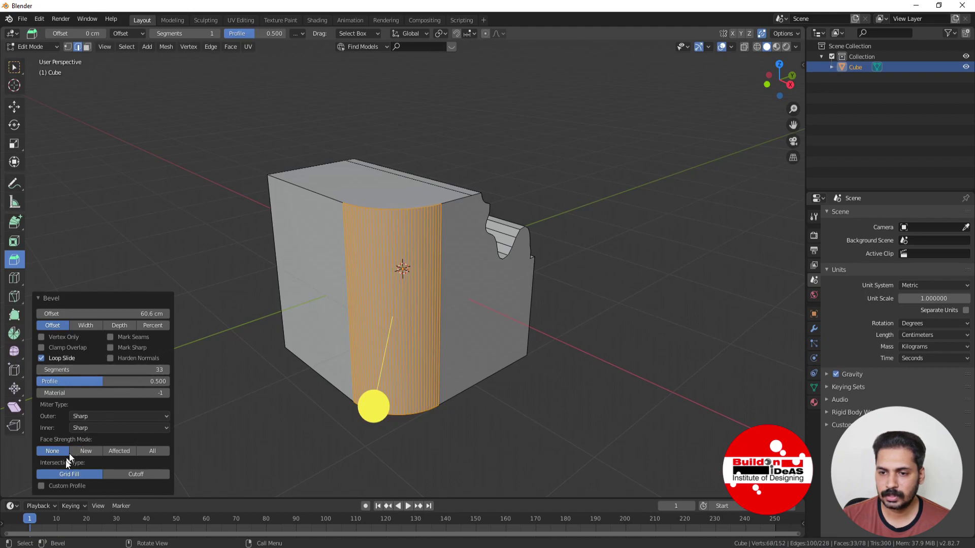
Step: Apply the Crown Moulding custom profile to the vertical edge's bevel, reshape it by moving a curve point, and clear the selection
left_click(41, 486)
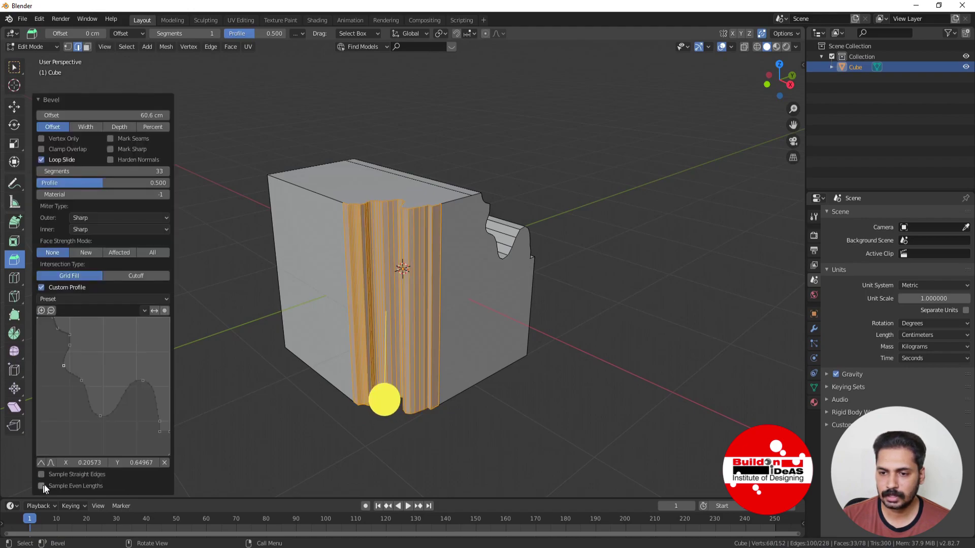
left_click(148, 299)
left_click(65, 334)
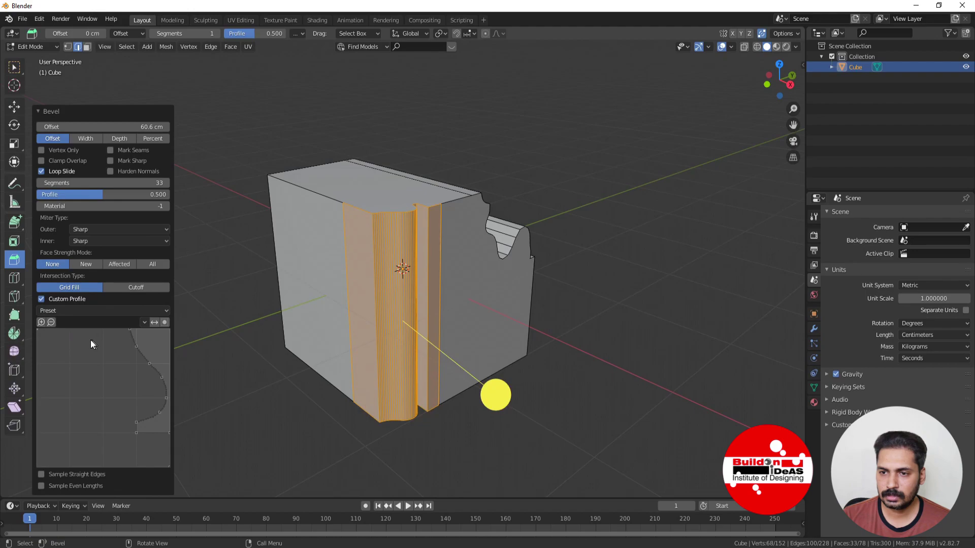
left_click_drag(135, 351, 101, 353)
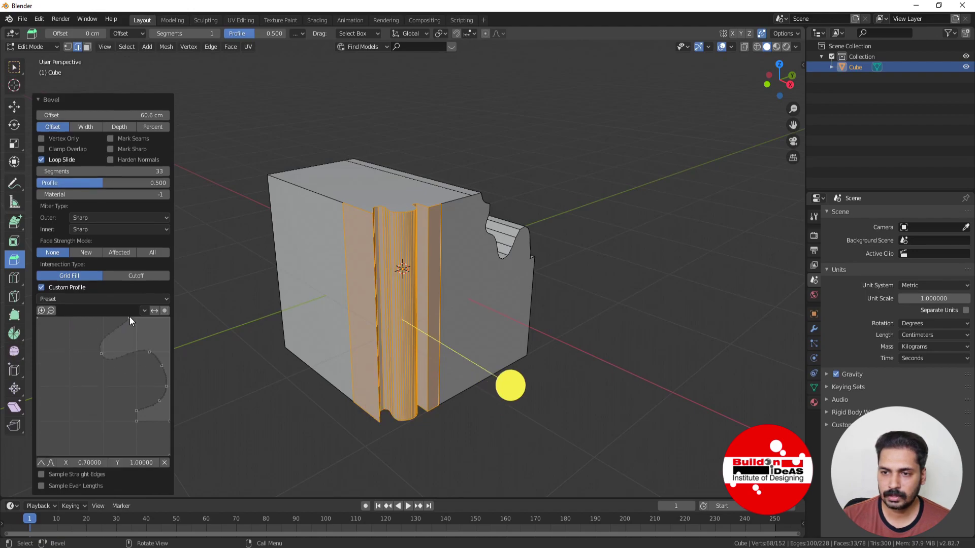
key("alt+a")
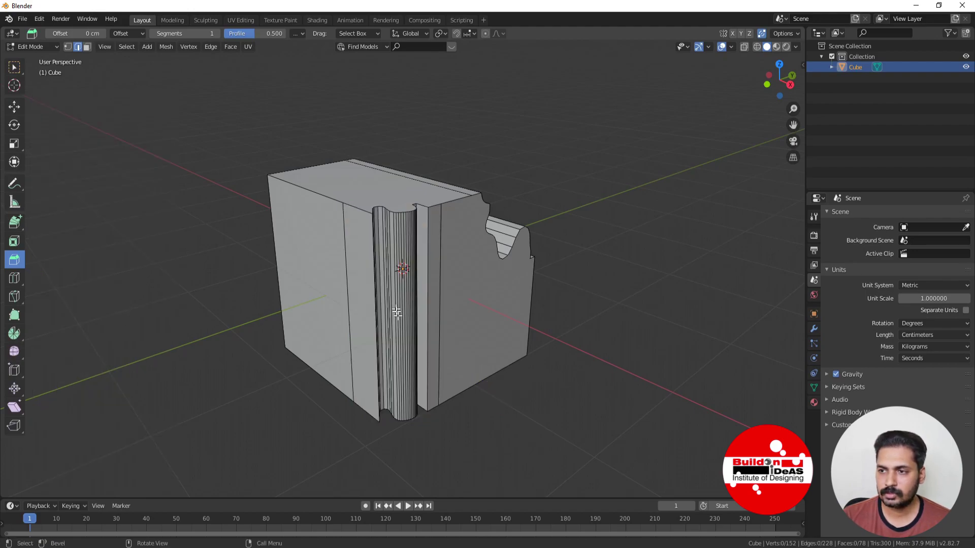
Step: Delete the beveled object, add a new cube mesh in its place and enter Edit Mode
middle_click_drag(397, 312, 296, 276)
scroll(325, 284, "down", 2)
key("Tab")
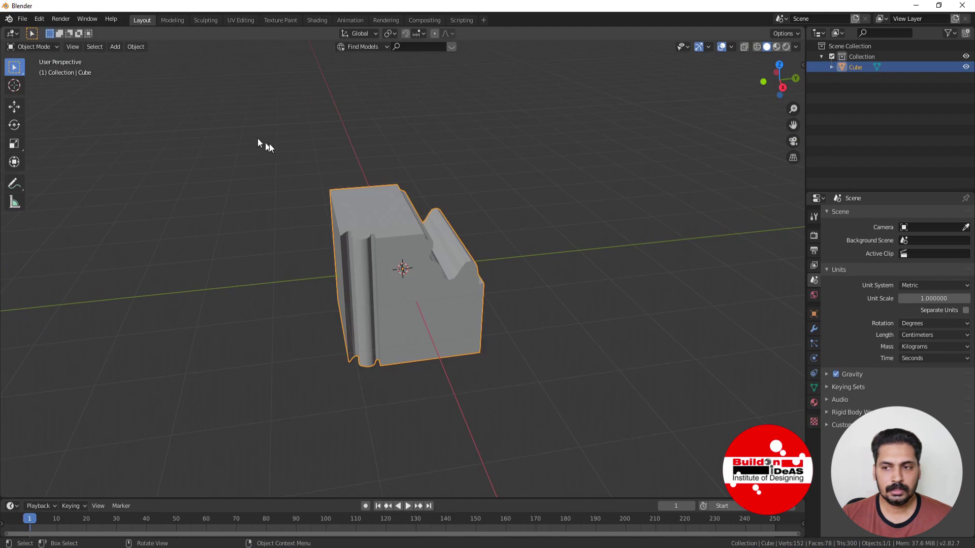
key("Delete")
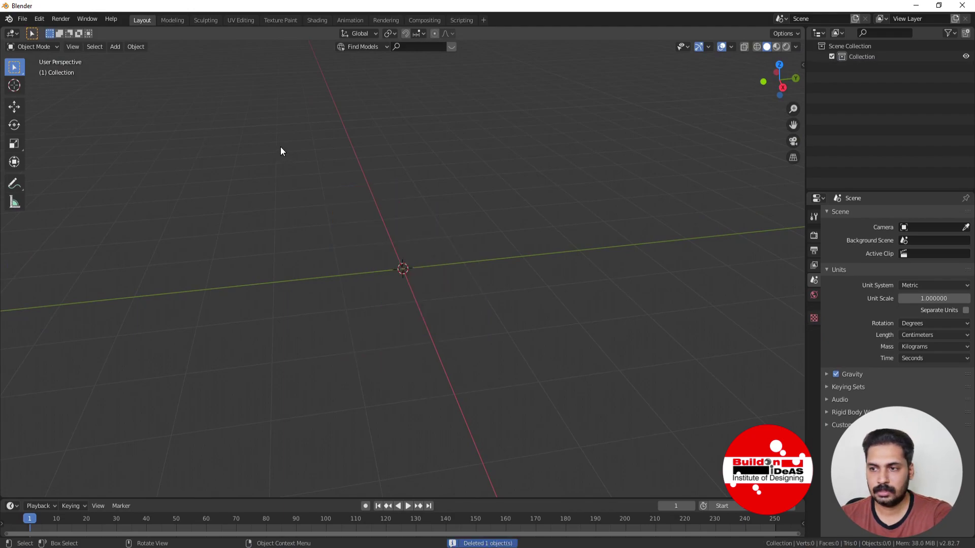
left_click(120, 47)
mouse_move(136, 58)
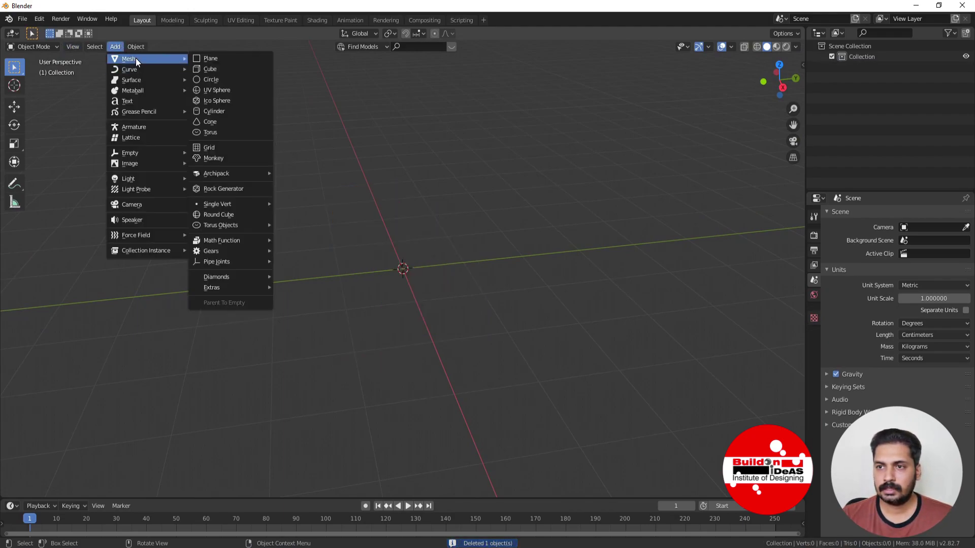
left_click(228, 71)
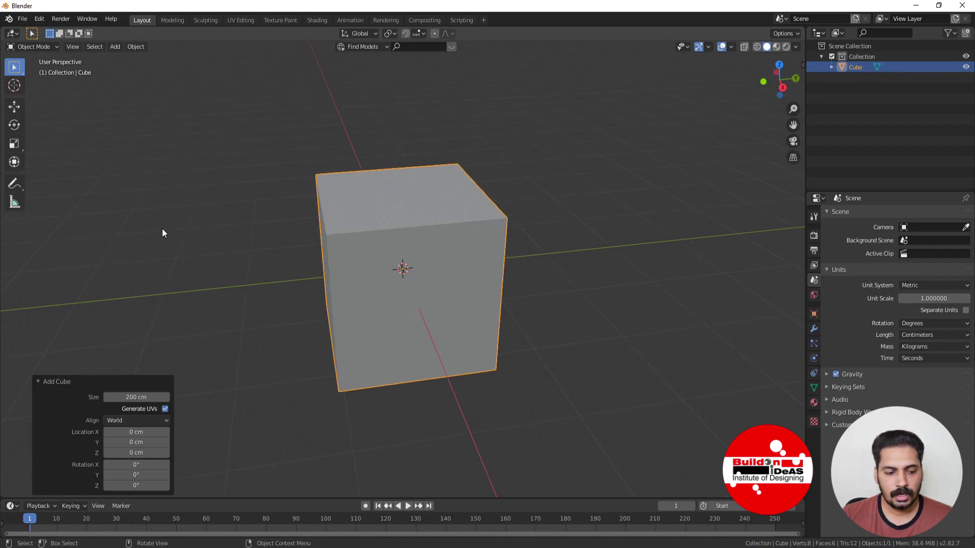
key("Tab")
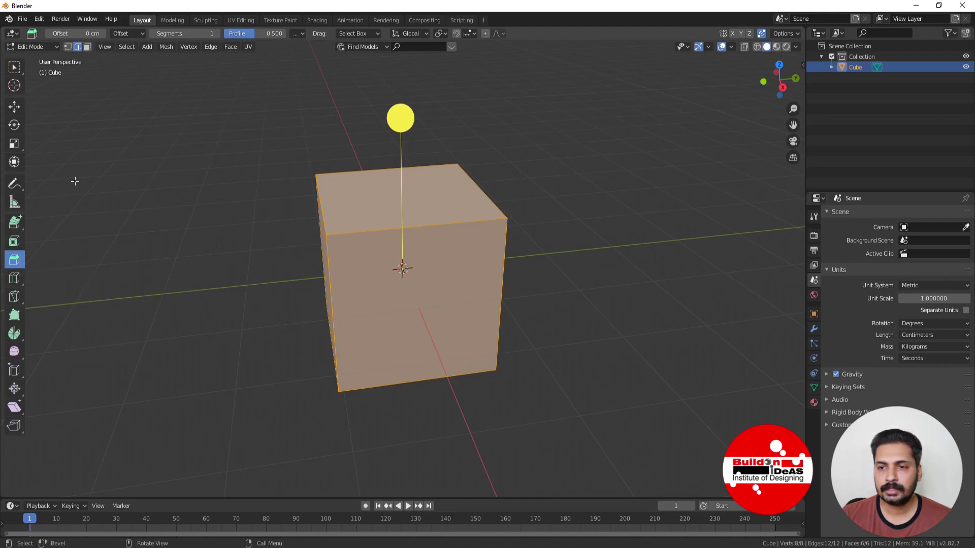
Step: Divide the cube into four equal strips along Y with three loop cuts, and add one crossing loop cut halfway along X
left_click(14, 278)
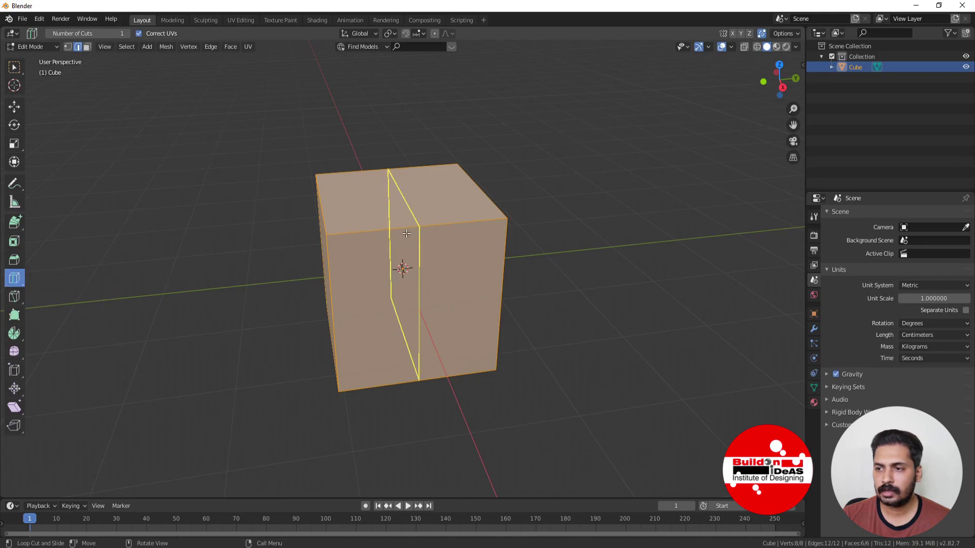
left_click(407, 233)
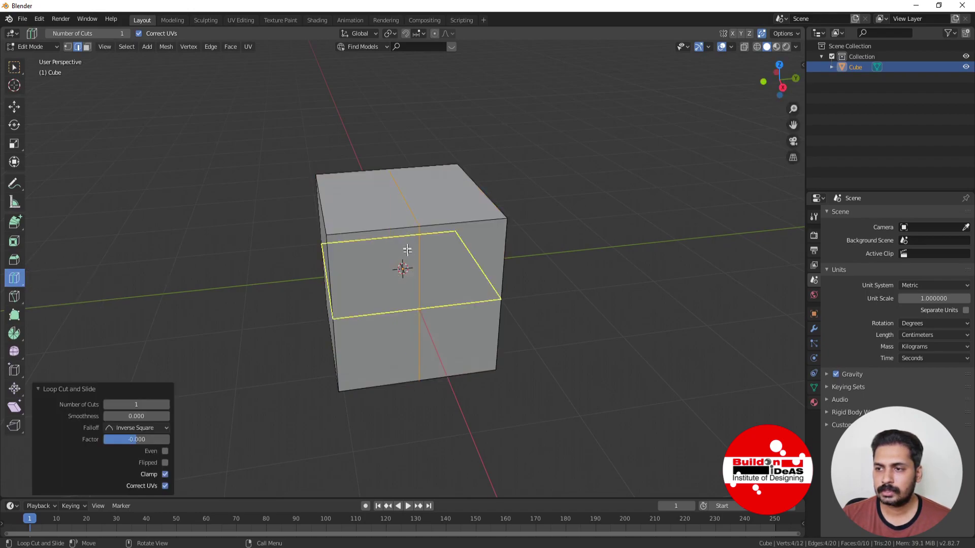
left_click(402, 240)
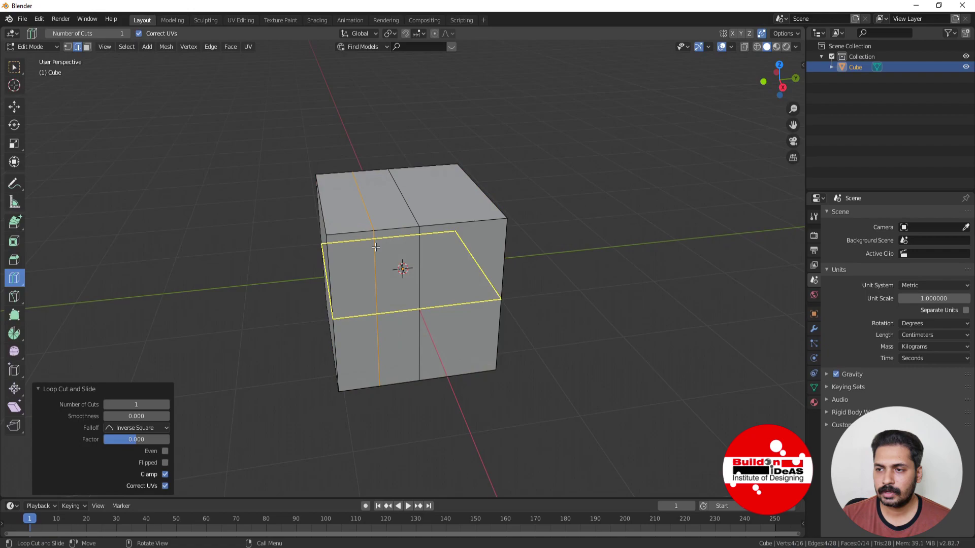
left_click(482, 236)
left_click(351, 213)
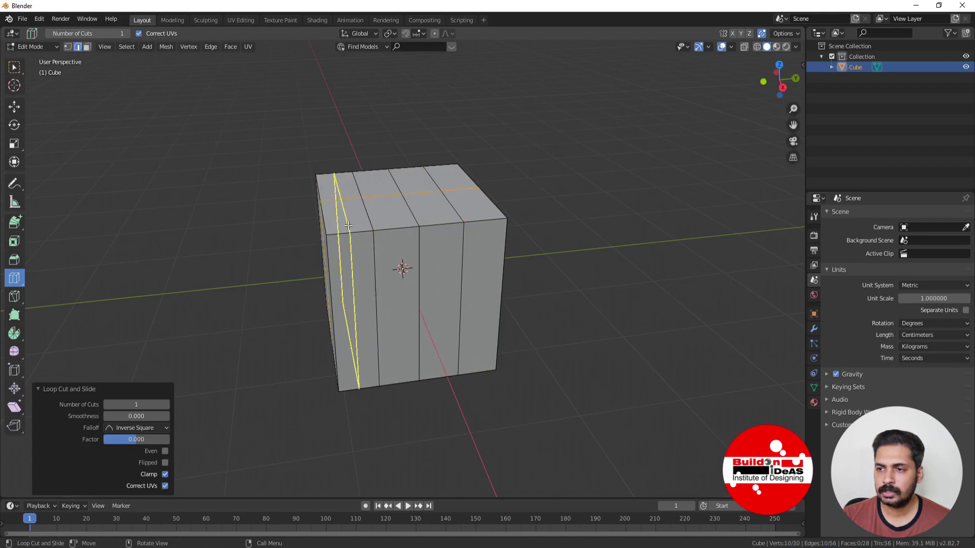
Step: Add two more crossing loop cuts so the cube is divided into four strips along X
left_click(325, 211)
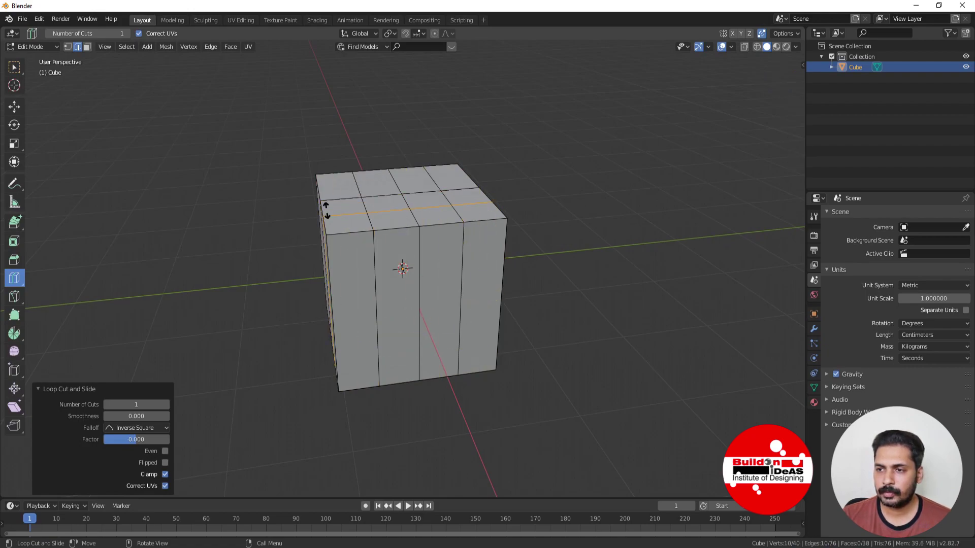
left_click(326, 187)
middle_click_drag(356, 284, 387, 299)
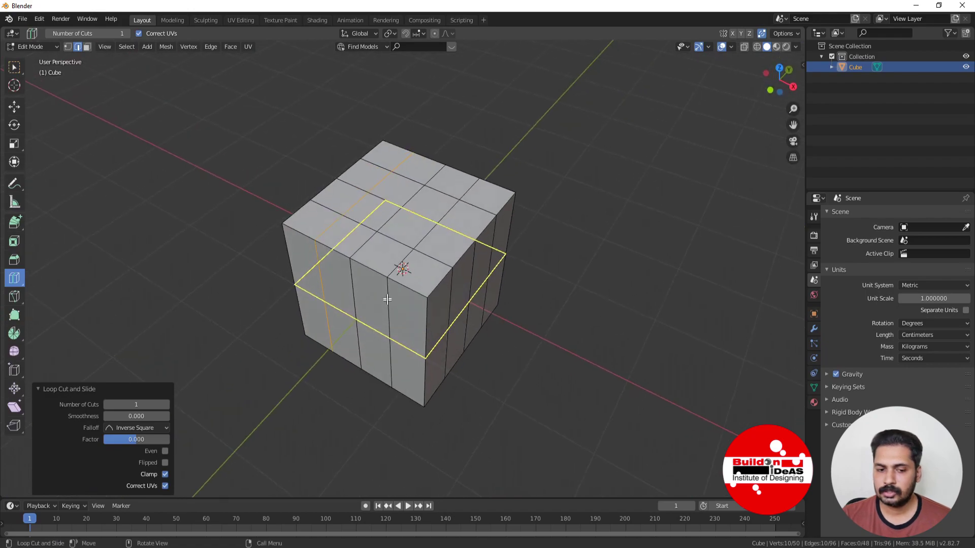
Step: Undo all the loop cuts back to the plain cube
key("ctrl+z")
key("ctrl+z")
key("ctrl+z")
key("ctrl+z")
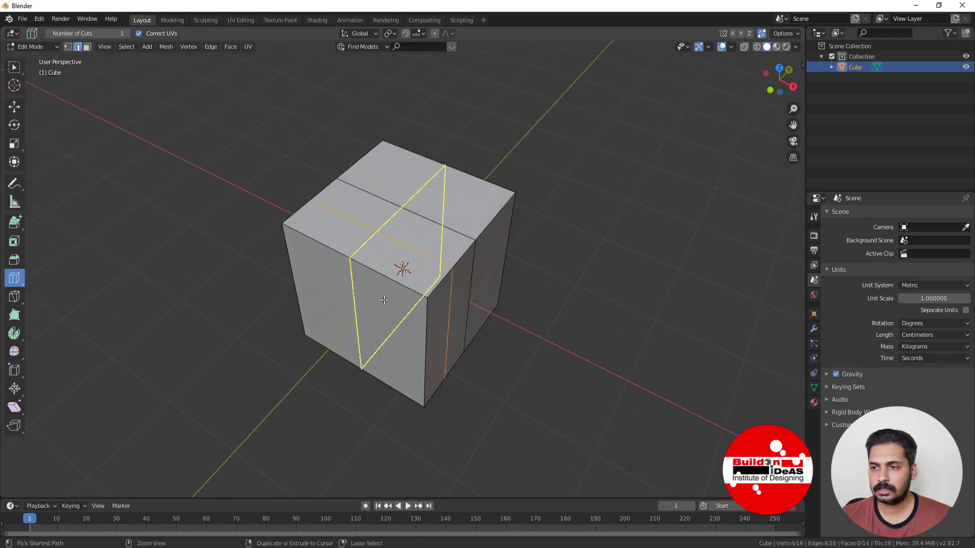
key("ctrl+z")
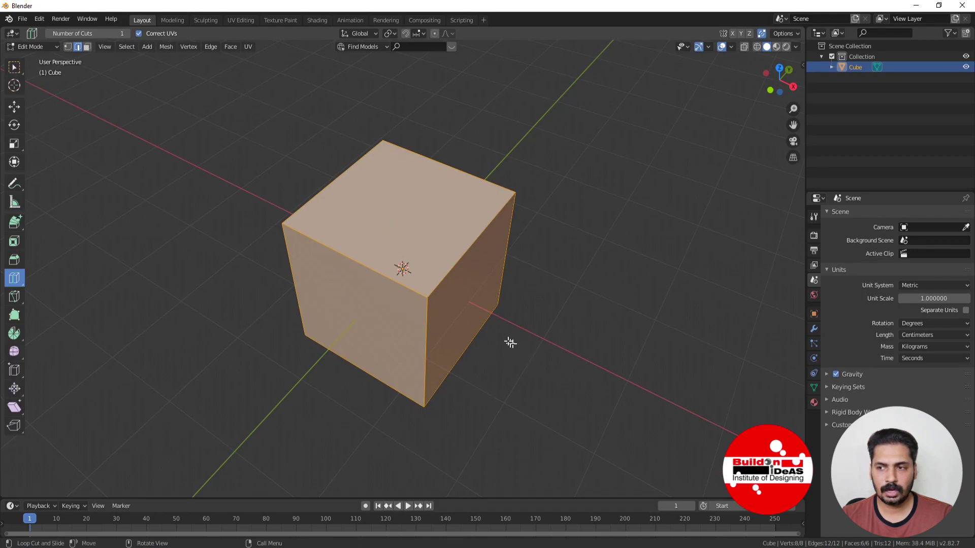
Step: Divide the cube along X with nine centered loop cuts, and raise the number of cuts to 21
key("w")
key("ctrl+r")
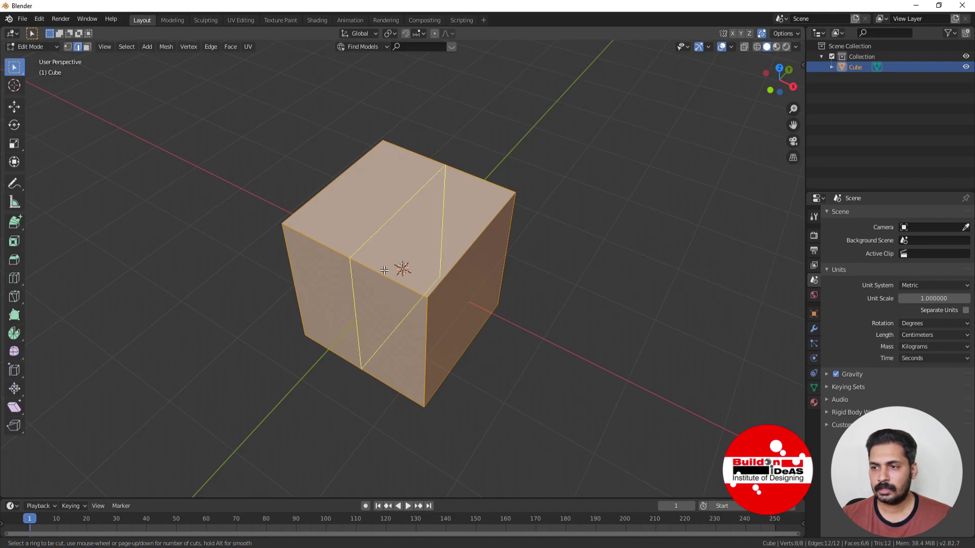
scroll(384, 270, "up", 4)
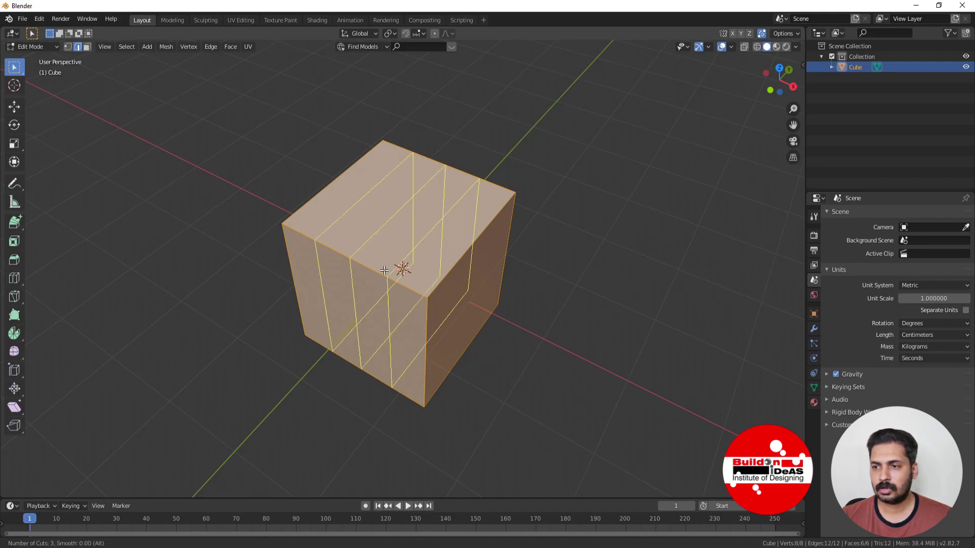
scroll(384, 271, "up", 2)
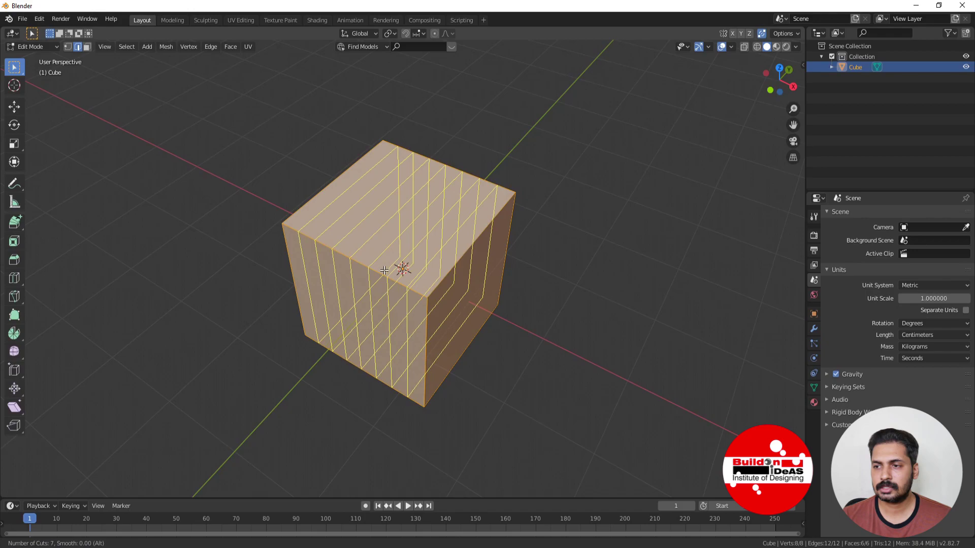
scroll(384, 270, "up", 3)
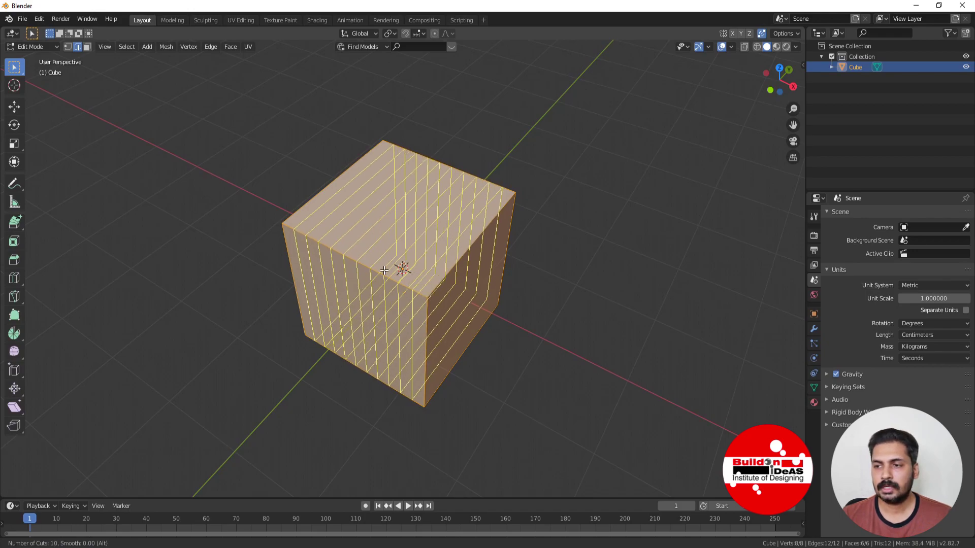
scroll(384, 270, "down", 1)
left_click(384, 270)
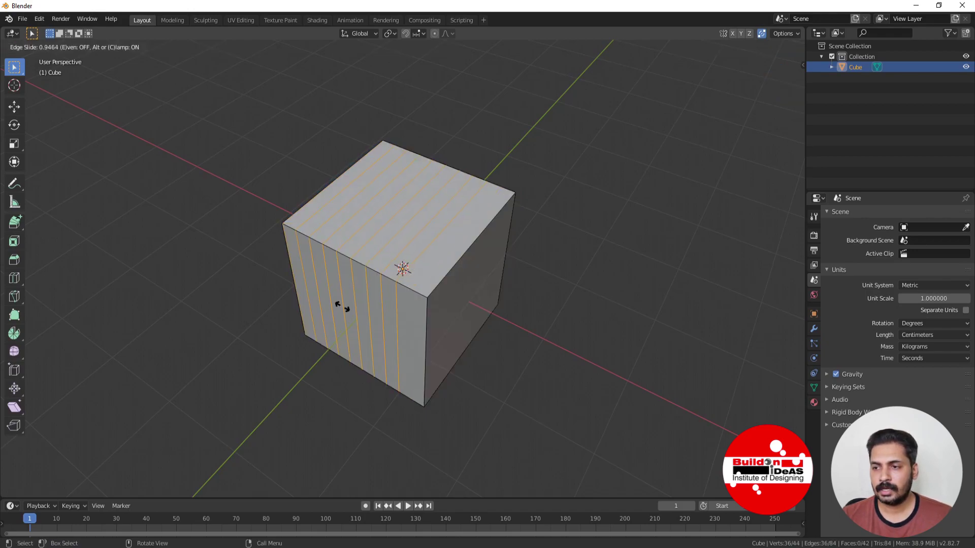
right_click(363, 326)
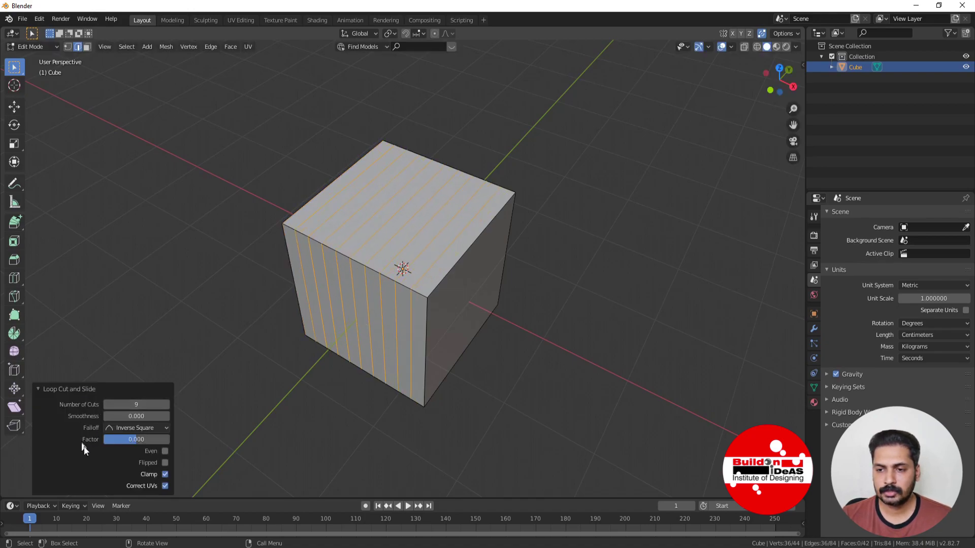
mouse_move(137, 404)
left_mouse_down()
mouse_move(167, 405)
mouse_move(135, 405)
left_mouse_up()
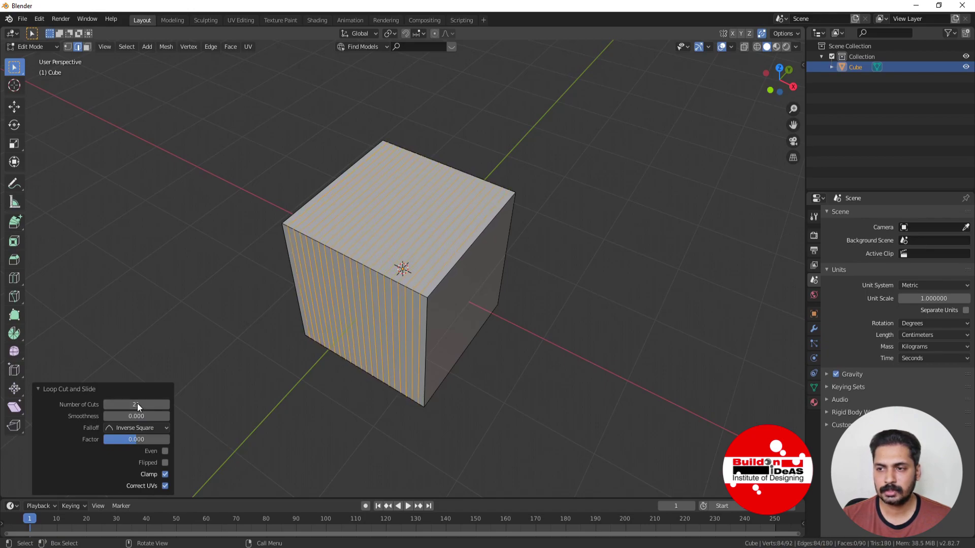
Step: Divide the cube along Y with evenly spaced loop cuts crossing the existing ones, setting the number of cuts to 8
key("ctrl+r")
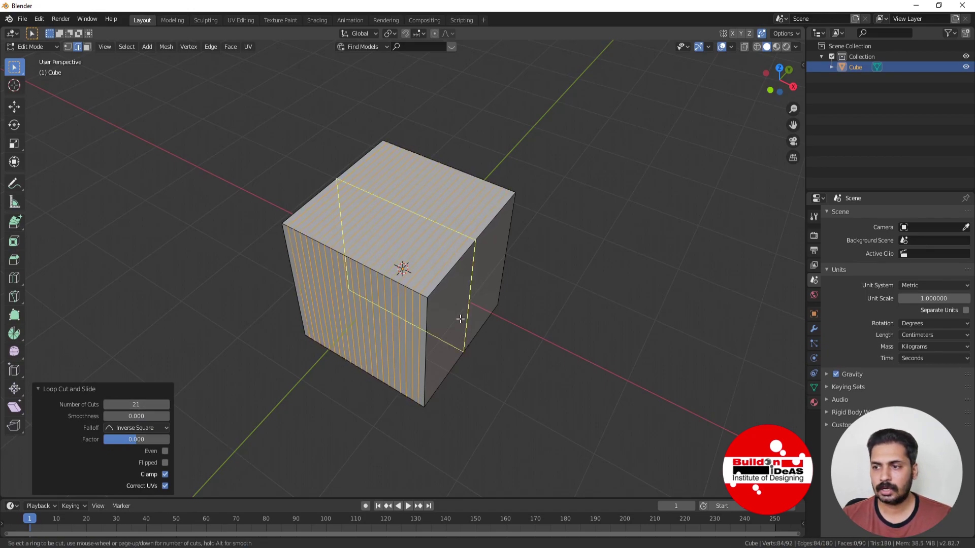
left_click(460, 318)
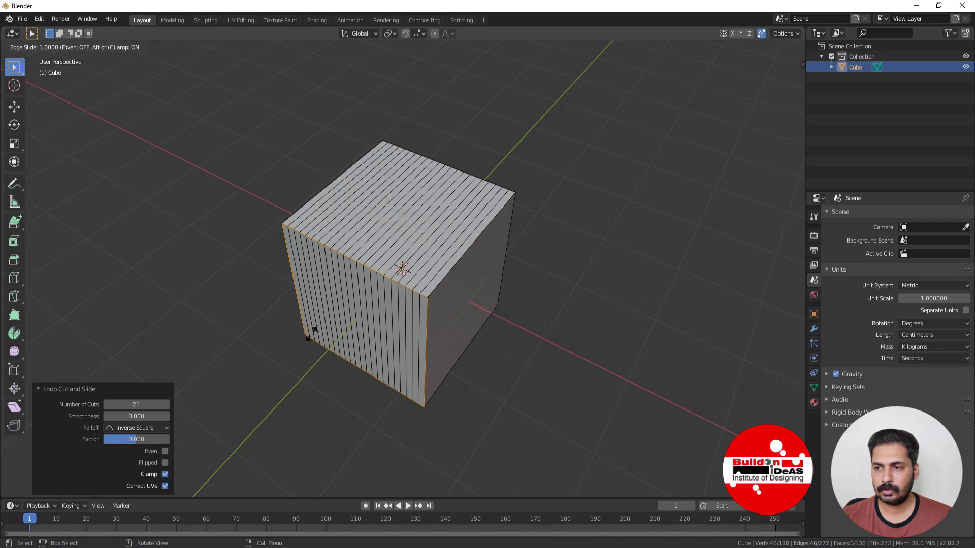
left_click_drag(310, 335, 414, 308)
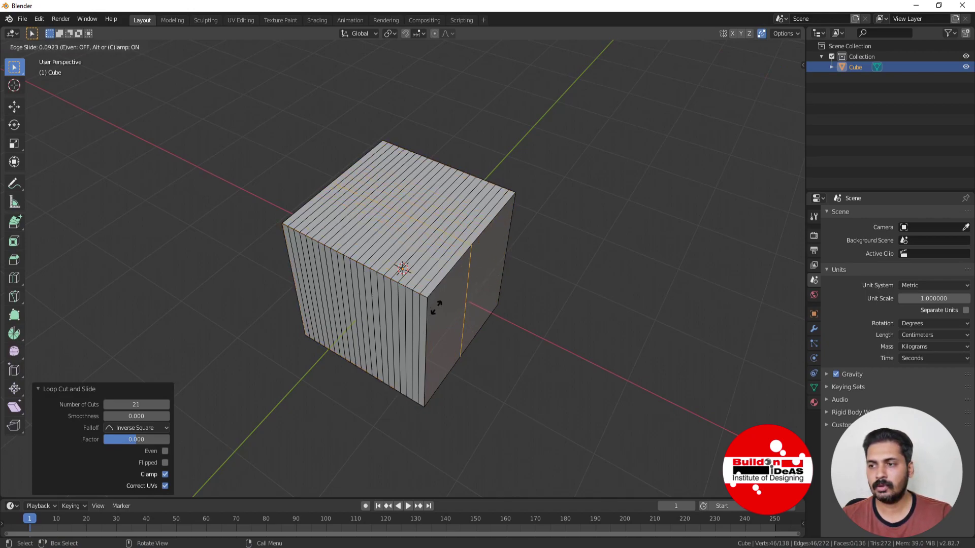
left_click(436, 307)
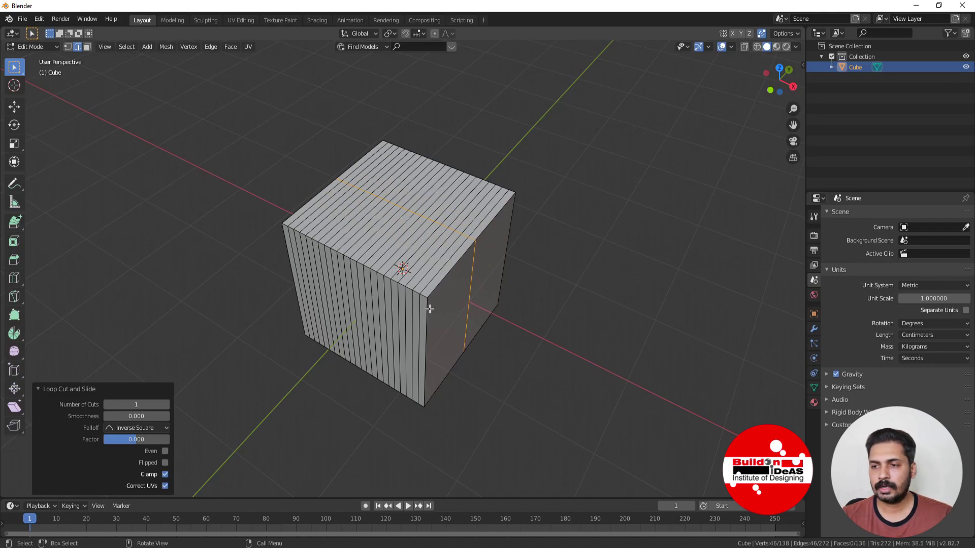
left_click(136, 404)
type("11")
key("Return")
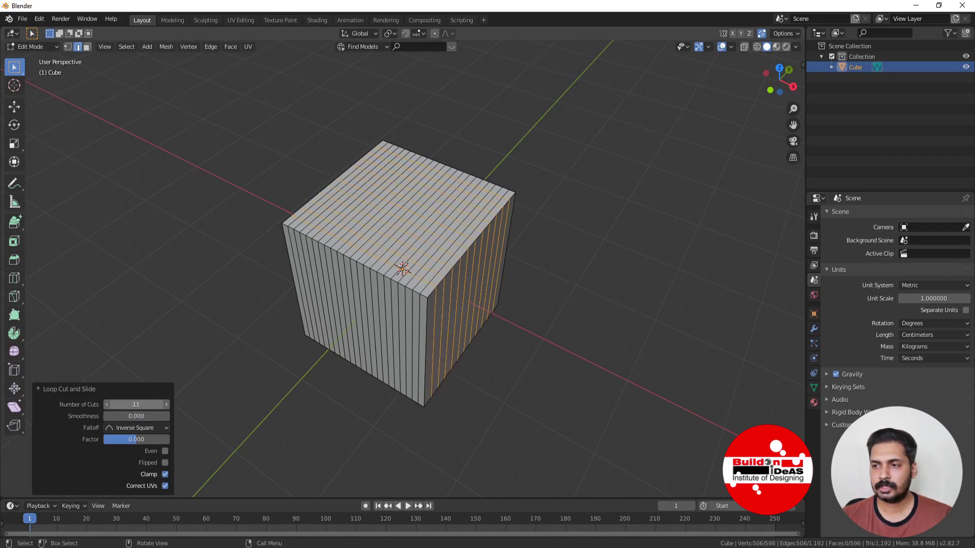
left_click_drag(136, 404, 137, 404)
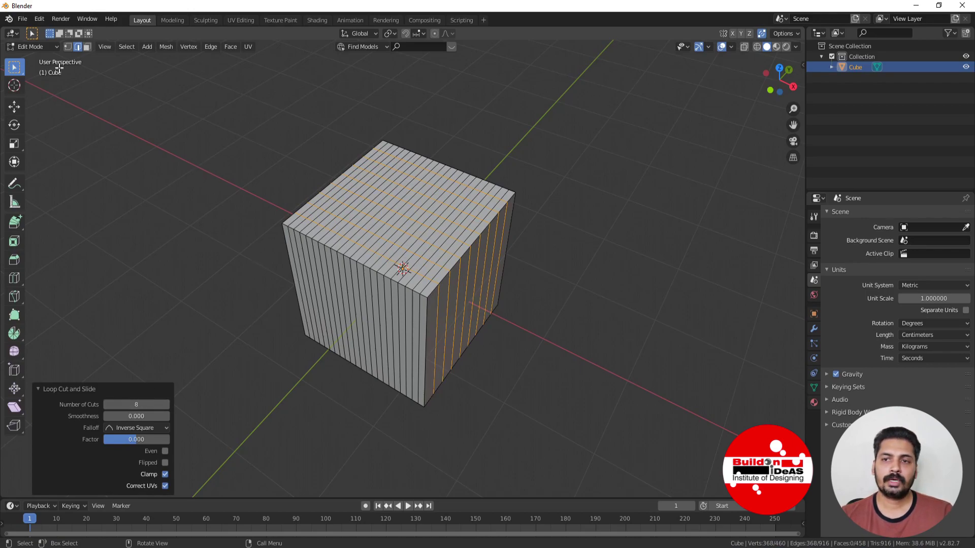
Step: Delete the subdivided cube, add a fresh cube mesh and enter Edit Mode on it
key("Tab")
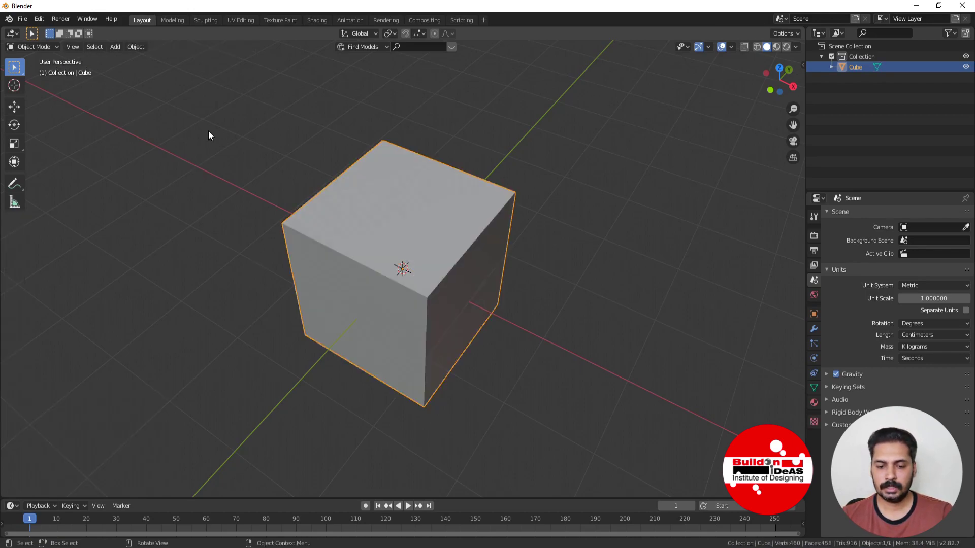
key("Delete")
left_click(117, 47)
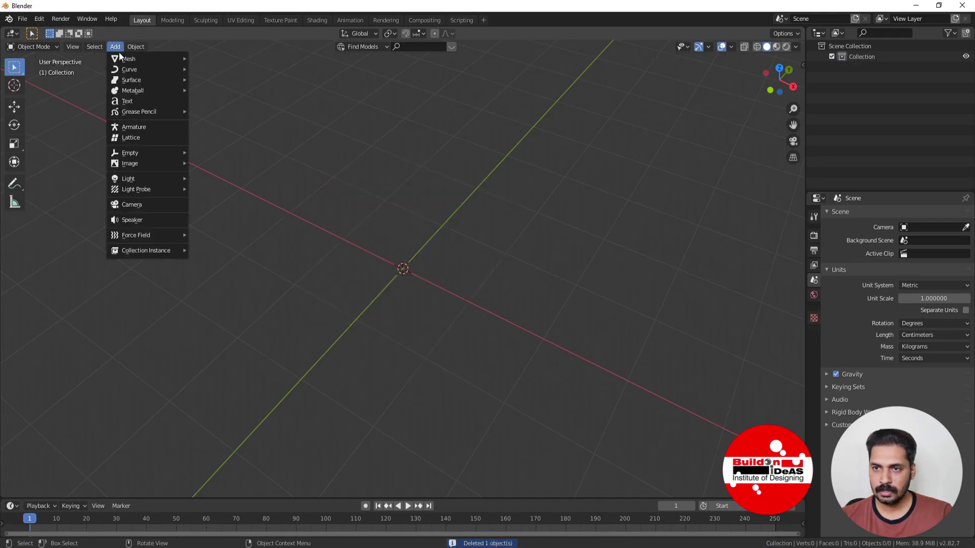
mouse_move(124, 60)
left_click(225, 70)
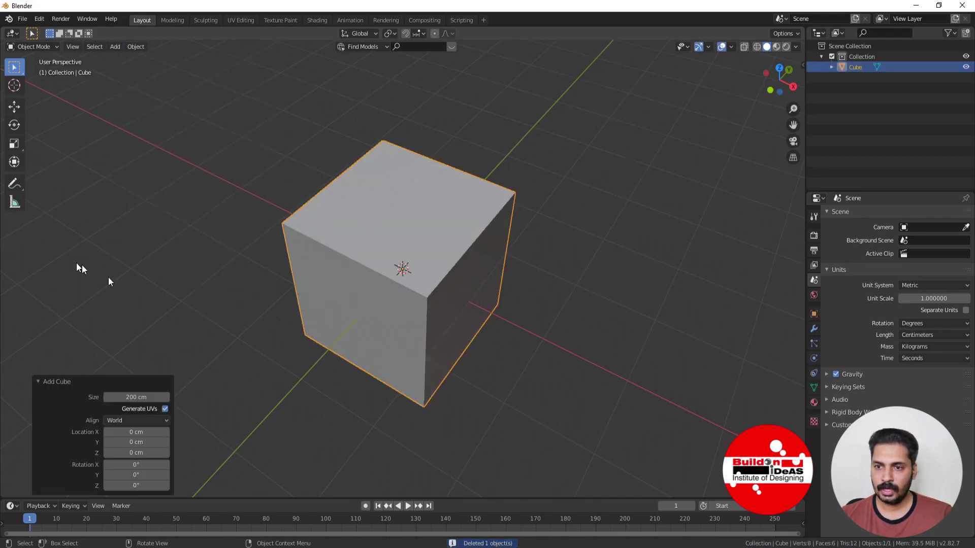
key("Tab")
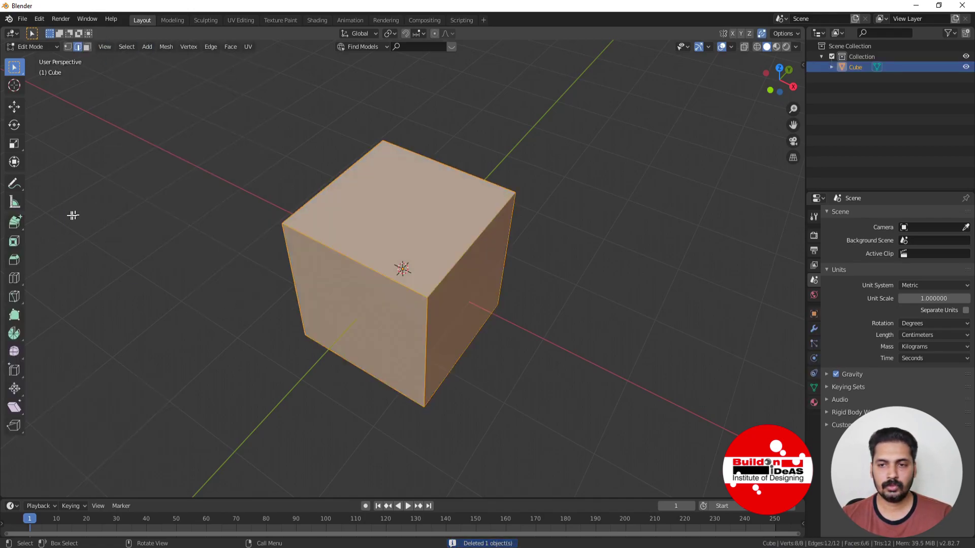
Step: Knife a jagged path across the top face from its negative Y edge to its positive X edge, and clear the selection
left_click(15, 298)
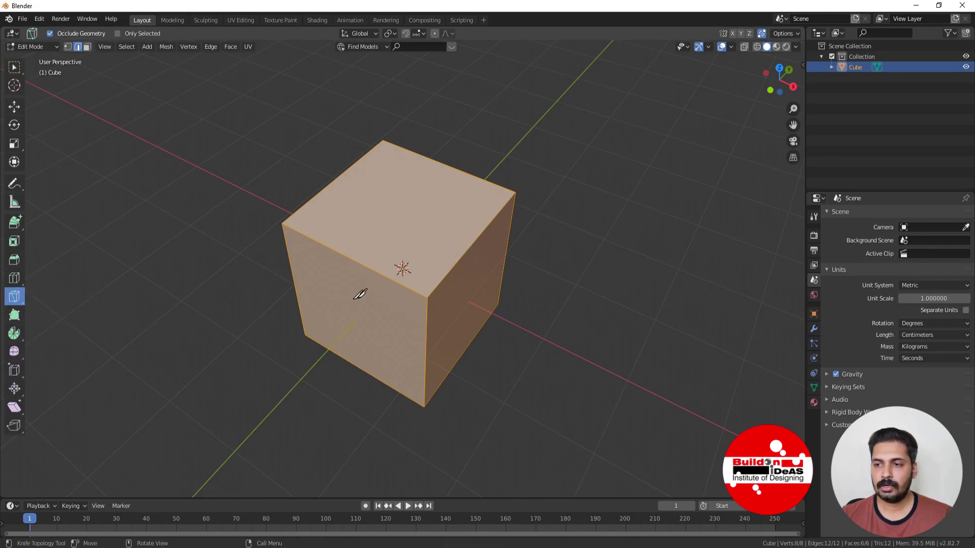
left_click(317, 241)
left_click(351, 208)
left_click(389, 204)
left_click(416, 183)
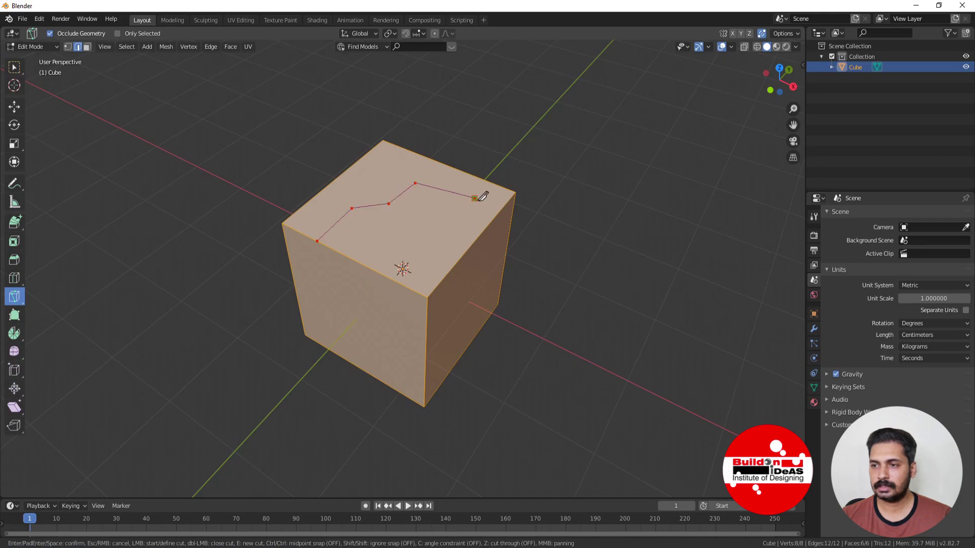
left_click(474, 199)
key("Return")
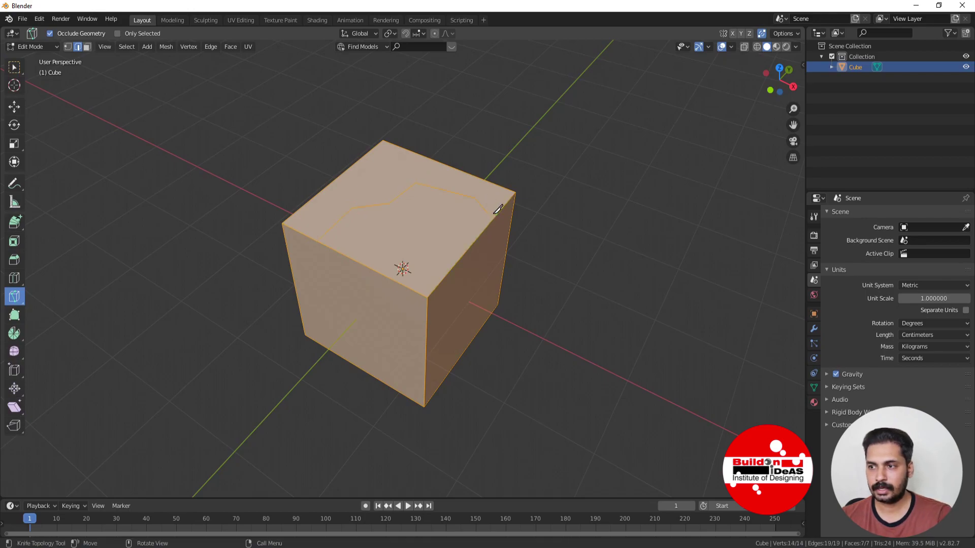
left_click(15, 67)
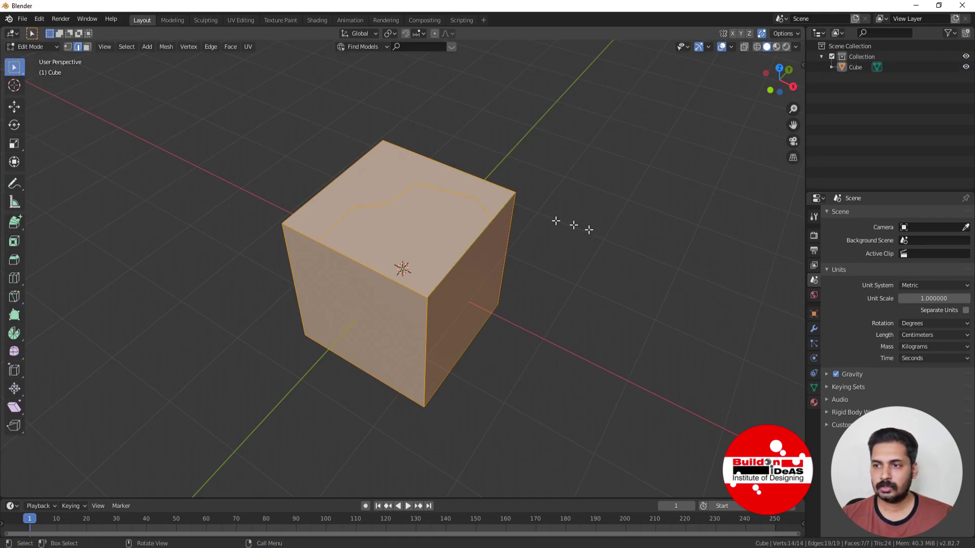
left_click(572, 248)
Step: Knife a zigzag path with three intermediate points across the positive X face, between its two vertical edges
middle_click_drag(412, 245, 341, 261)
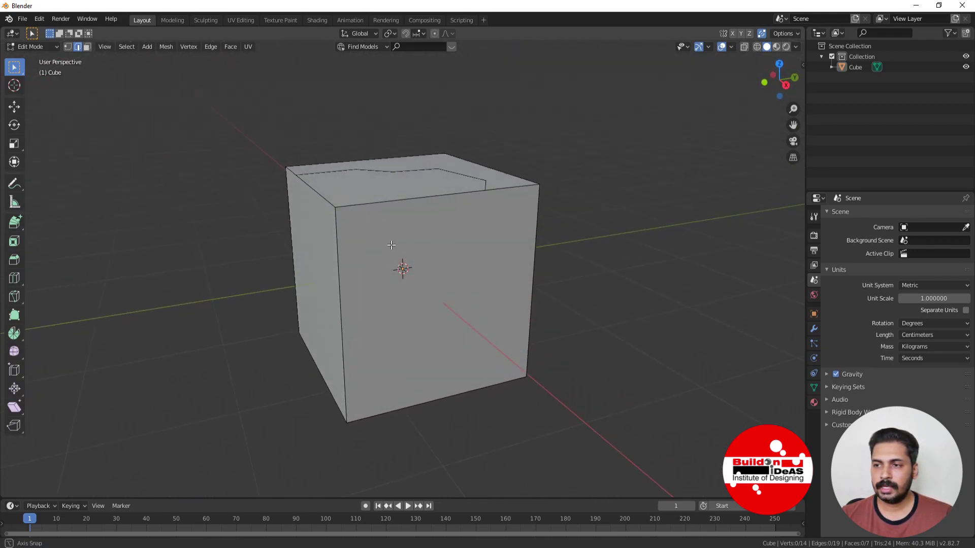
key("k")
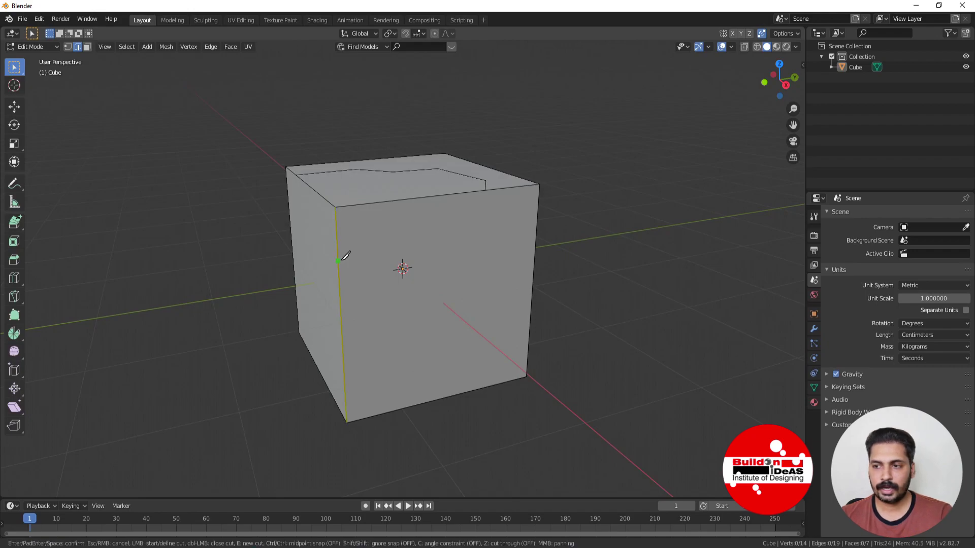
left_click(344, 369)
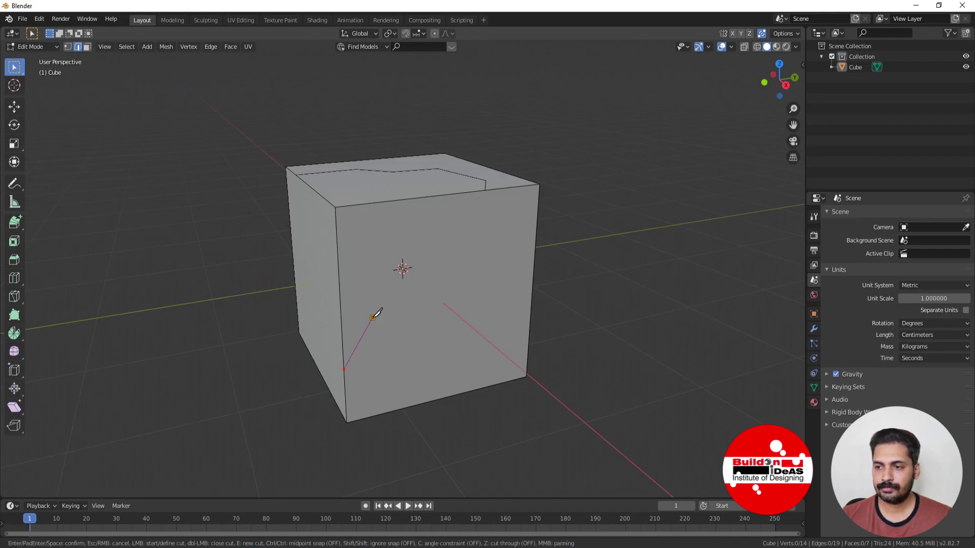
left_click(373, 318)
left_click(436, 288)
left_click(494, 304)
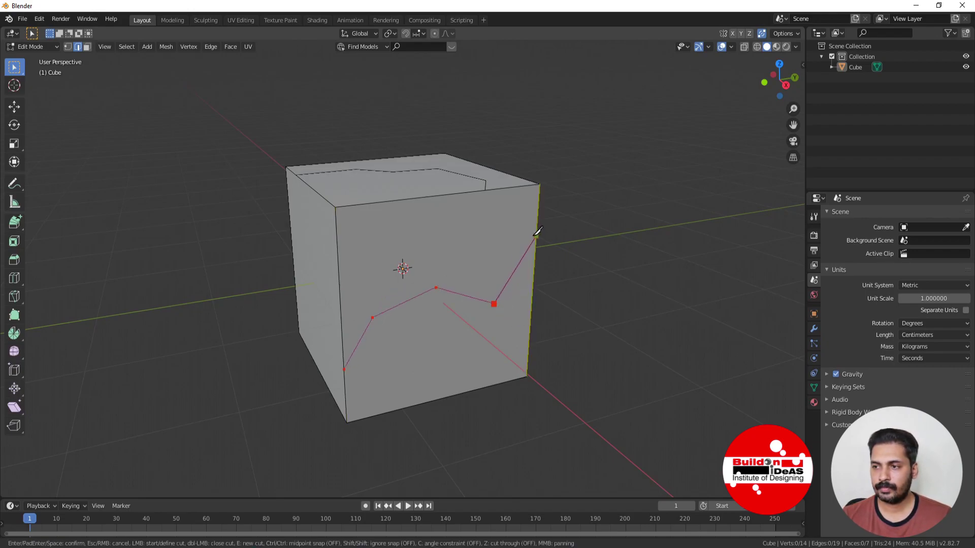
left_click(536, 235)
key("Return")
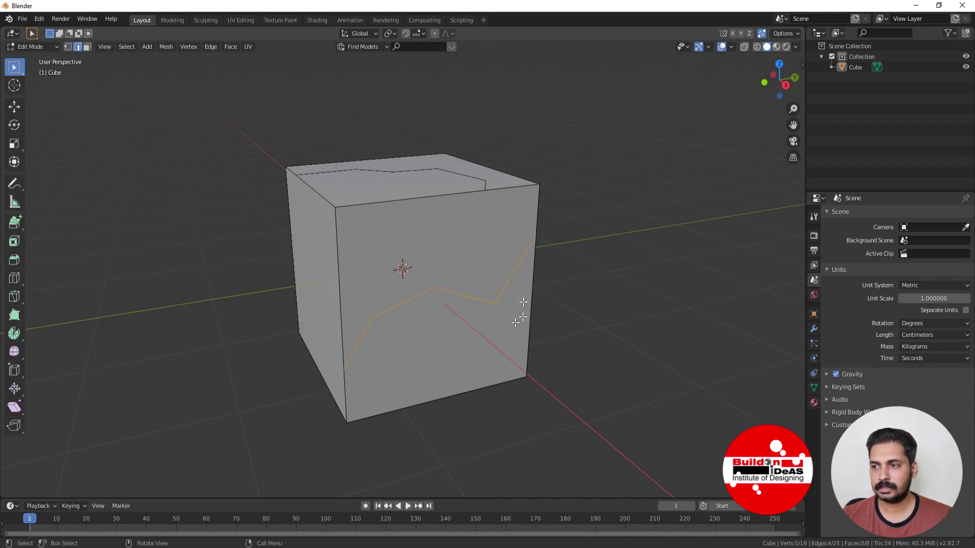
middle_click_drag(387, 329, 409, 348)
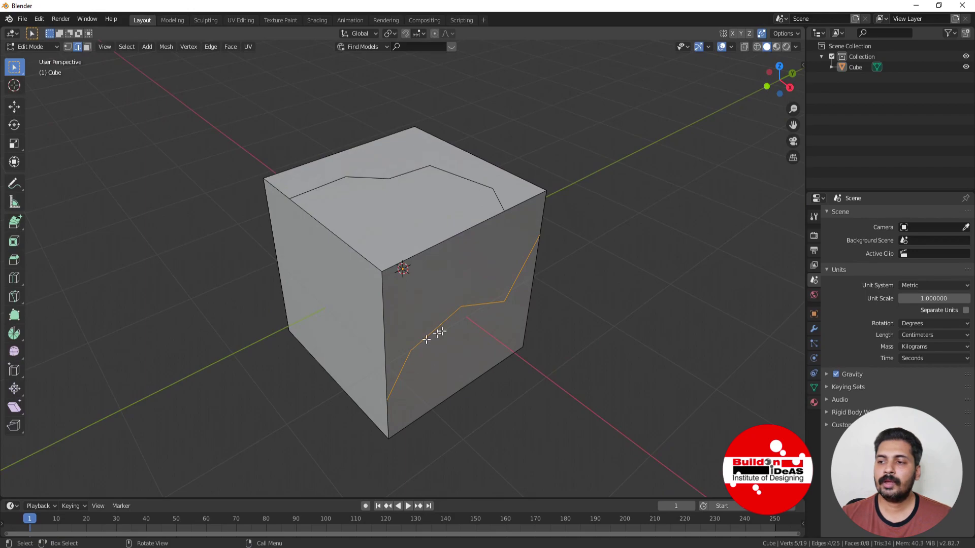
Step: Replace the knife-cut object with a new 200 cm cube mesh and enter Edit Mode
middle_click_drag(400, 343, 519, 323)
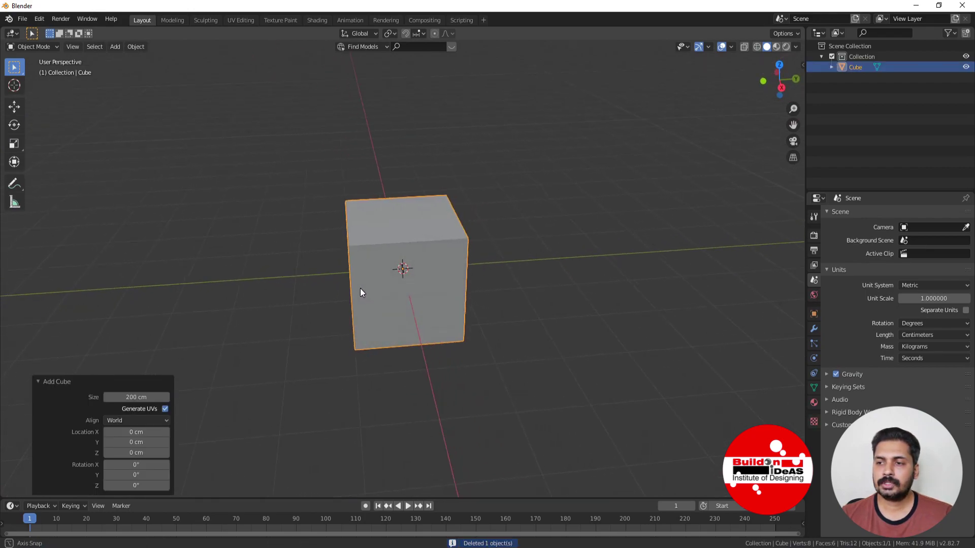
scroll(398, 299, "up", 2)
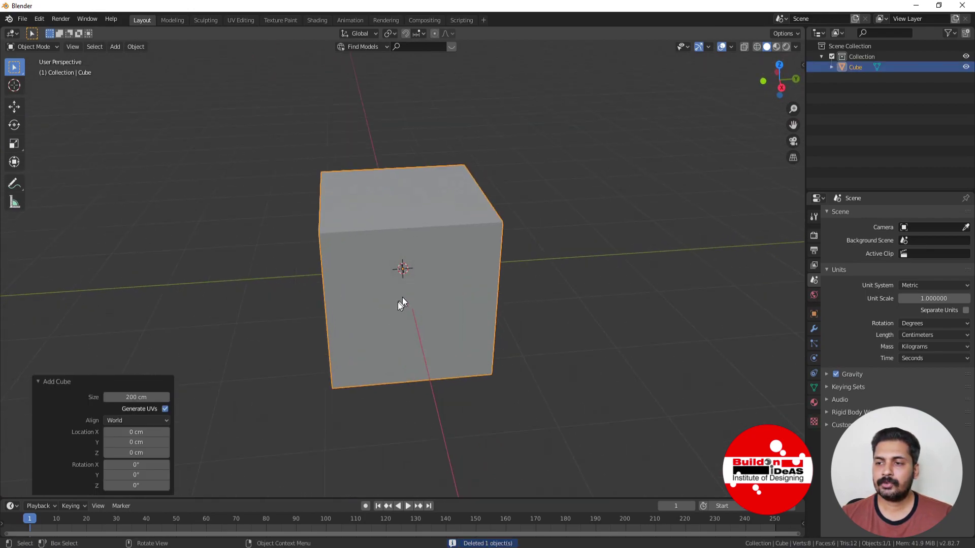
middle_click_drag(402, 303, 245, 272)
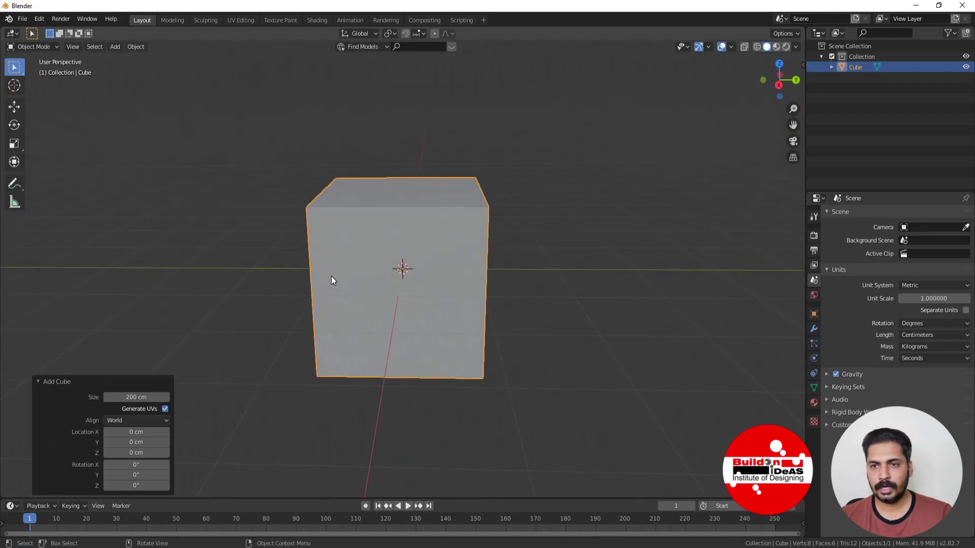
key("Tab")
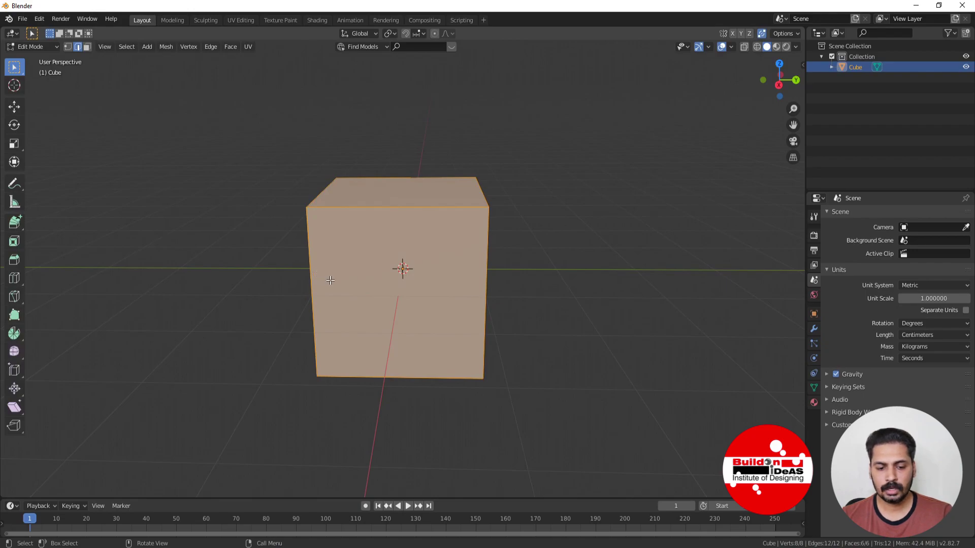
Step: Knife a jagged path with six intermediate points across the positive X face between its vertical edges, with cut through enabled
key("k")
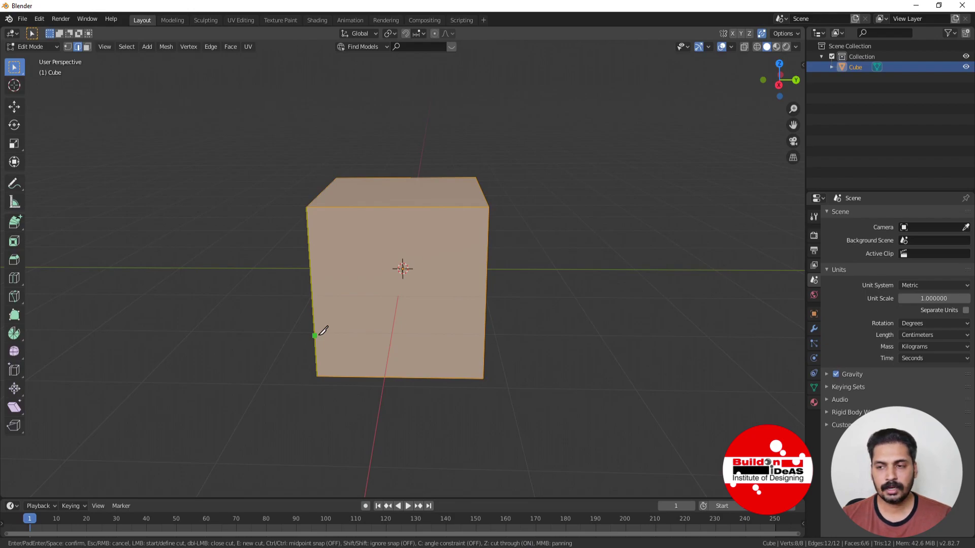
left_click(315, 335)
left_click(360, 302)
left_click(363, 246)
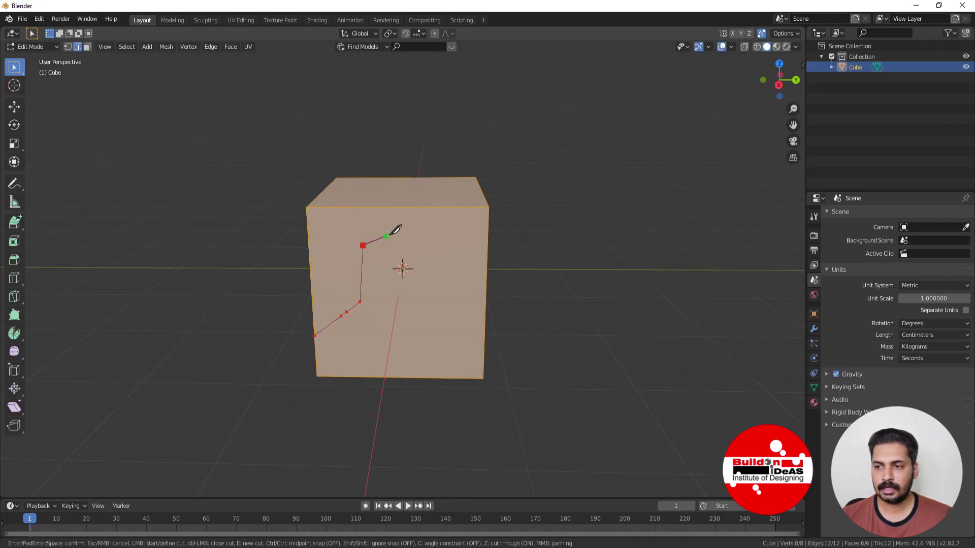
left_click(405, 231)
left_click(452, 254)
left_click(426, 314)
left_click(436, 340)
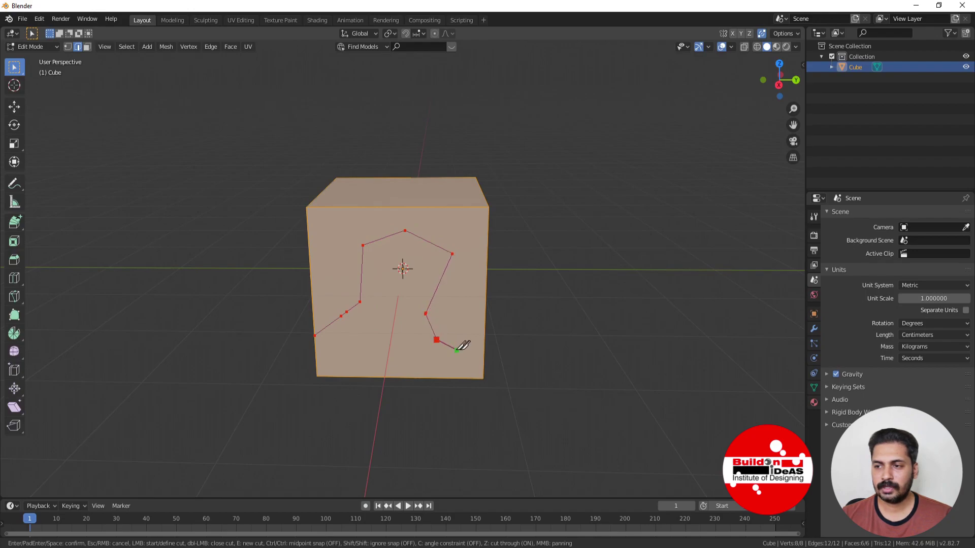
left_click(485, 338)
key("Return")
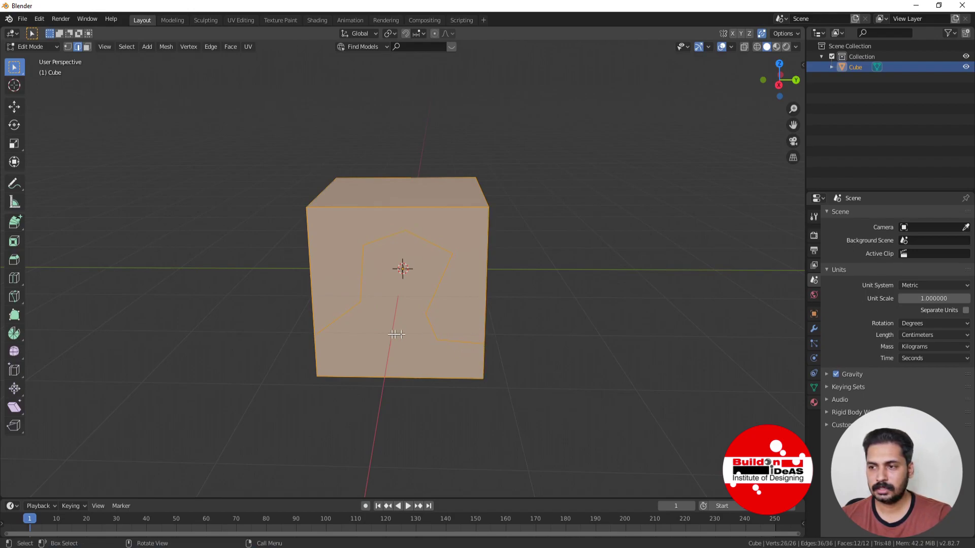
Step: In face selection mode, select the four cut faces along the cube's lower part, including its underside, and delete them as faces
middle_click_drag(394, 333, 464, 337)
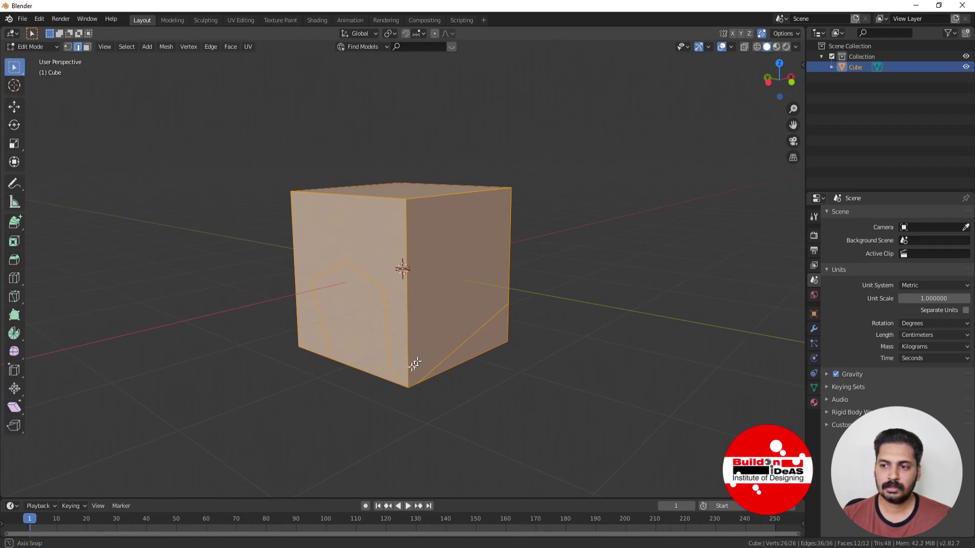
middle_click_drag(414, 364, 164, 389)
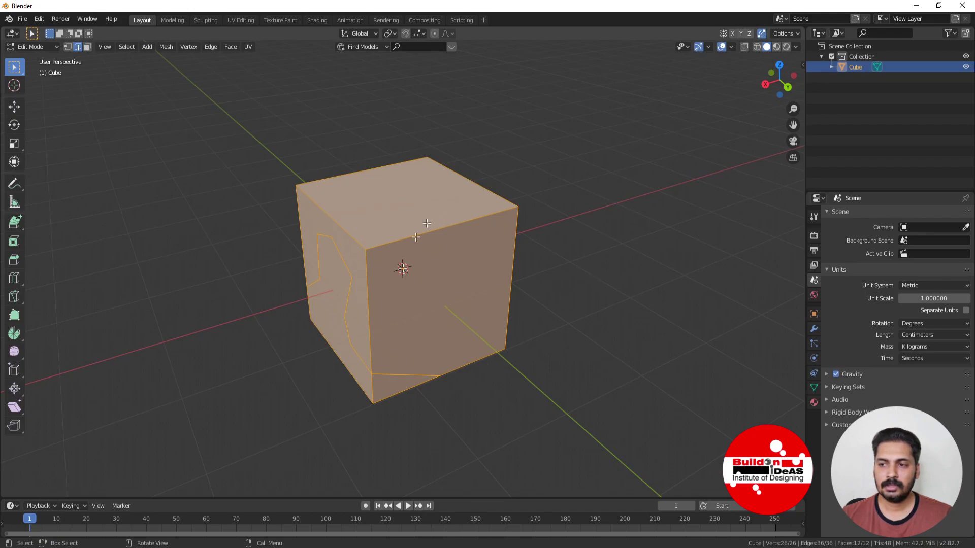
middle_click_drag(245, 348, 417, 305)
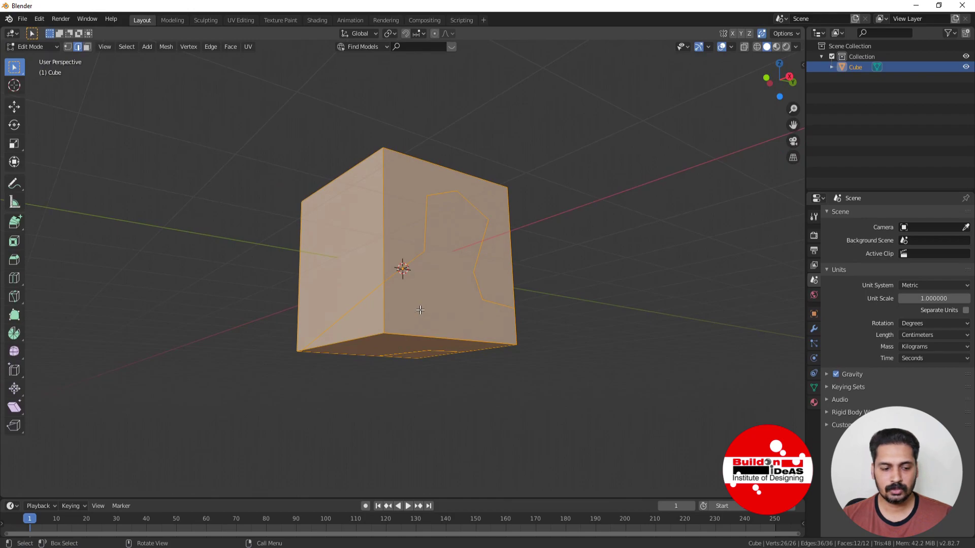
left_click(123, 80)
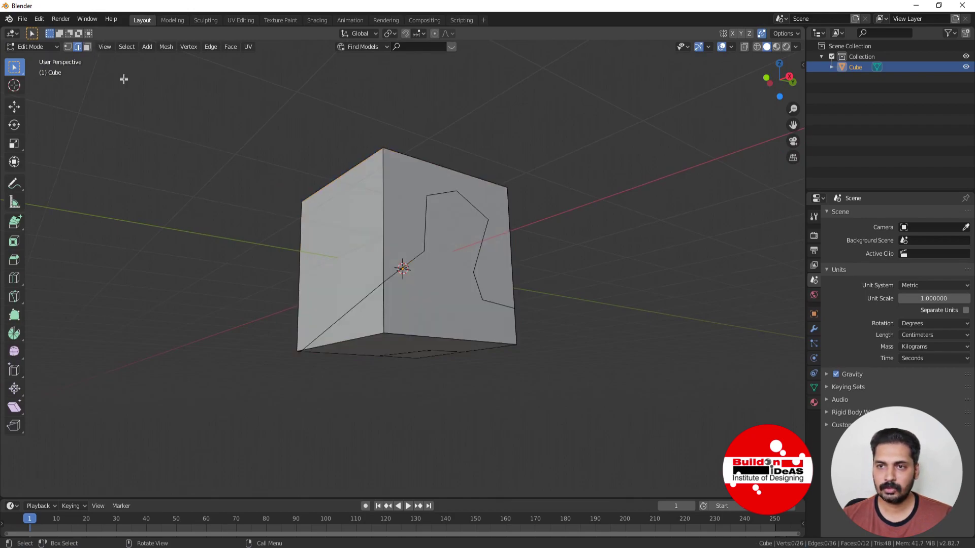
left_click(86, 47)
left_click(420, 293)
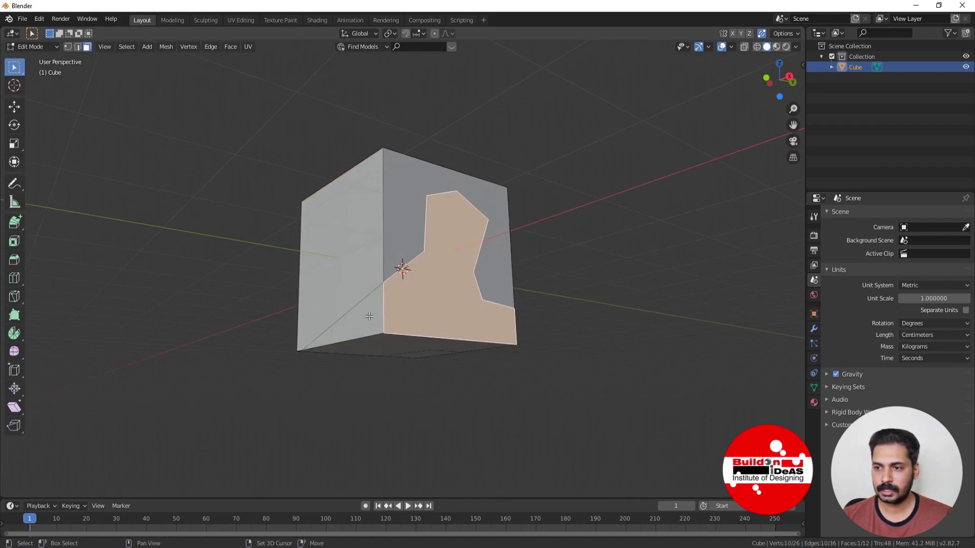
left_click(402, 342, "shift")
middle_click_drag(401, 342, 562, 335)
scroll(426, 323, "up", 2)
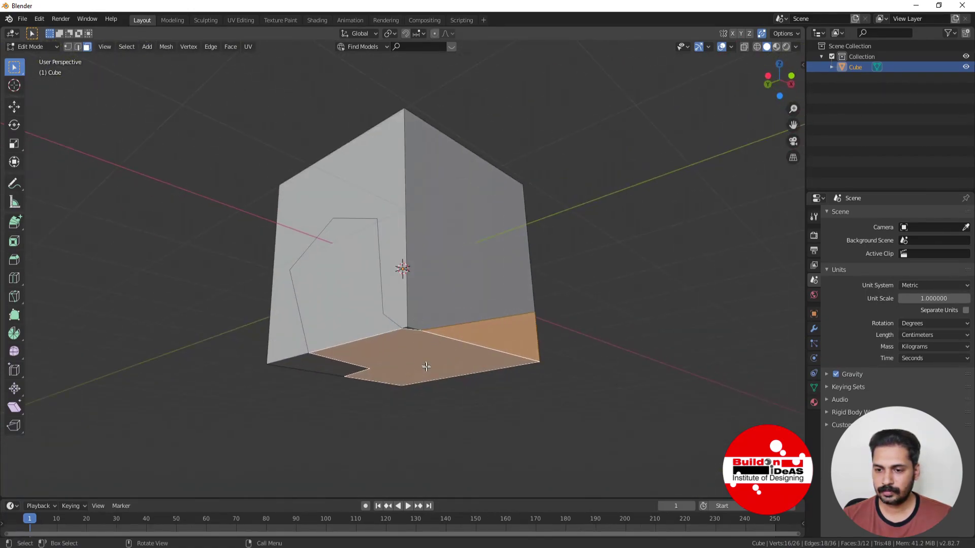
left_click(350, 338, "shift")
key("x")
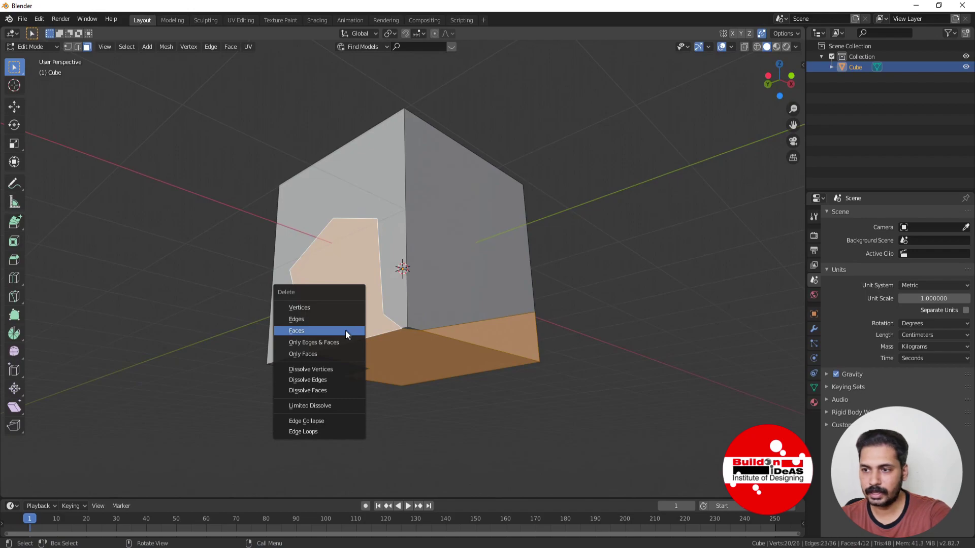
left_click(339, 330)
middle_click_drag(339, 330, 266, 409)
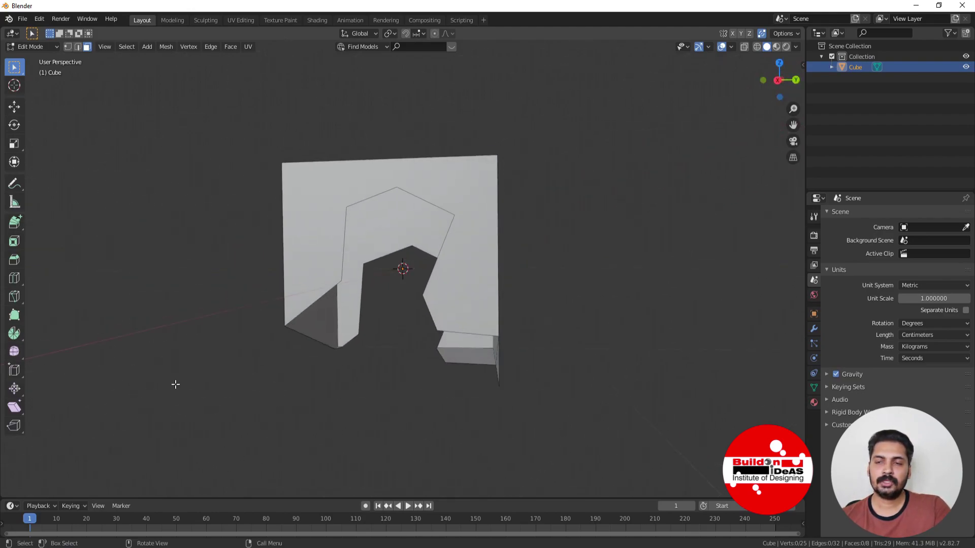